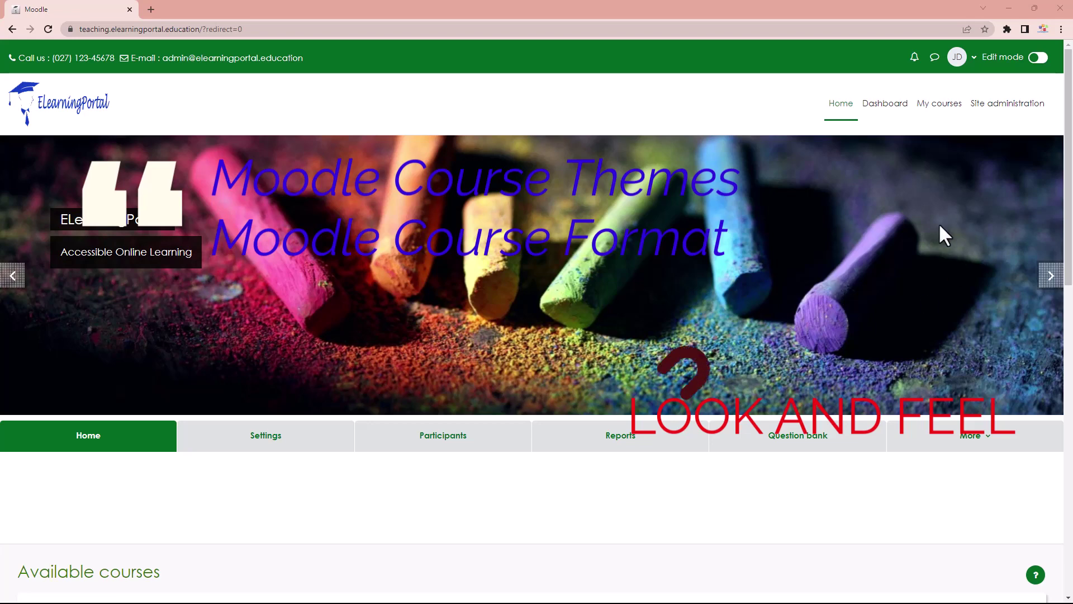
Open the Free Moodle Resources course from the site's available courses.
scroll(479, 327, down, 2)
scroll(481, 335, down, 7)
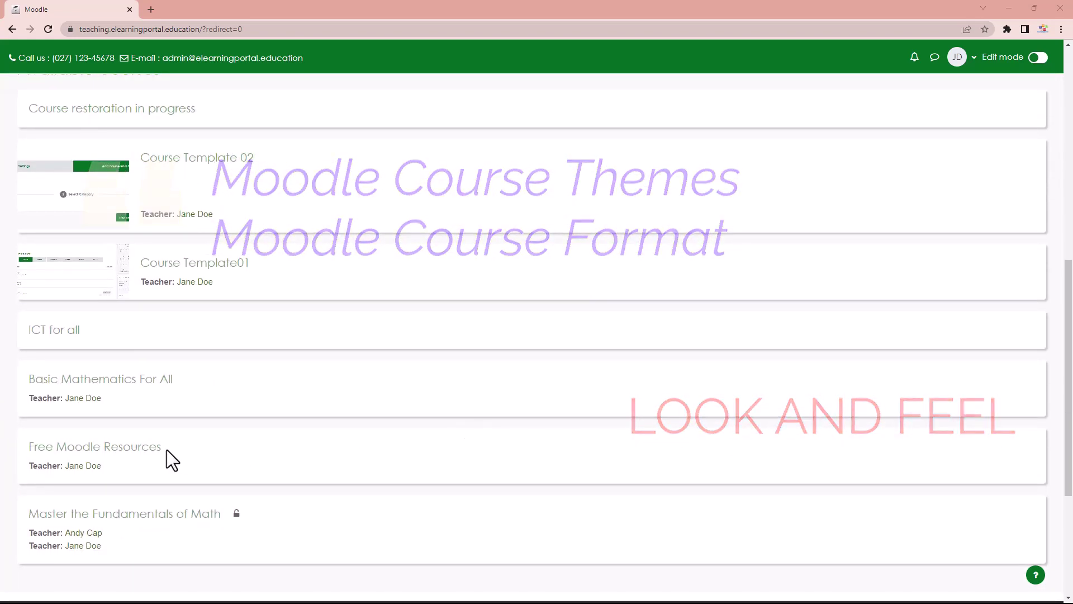
click(148, 447)
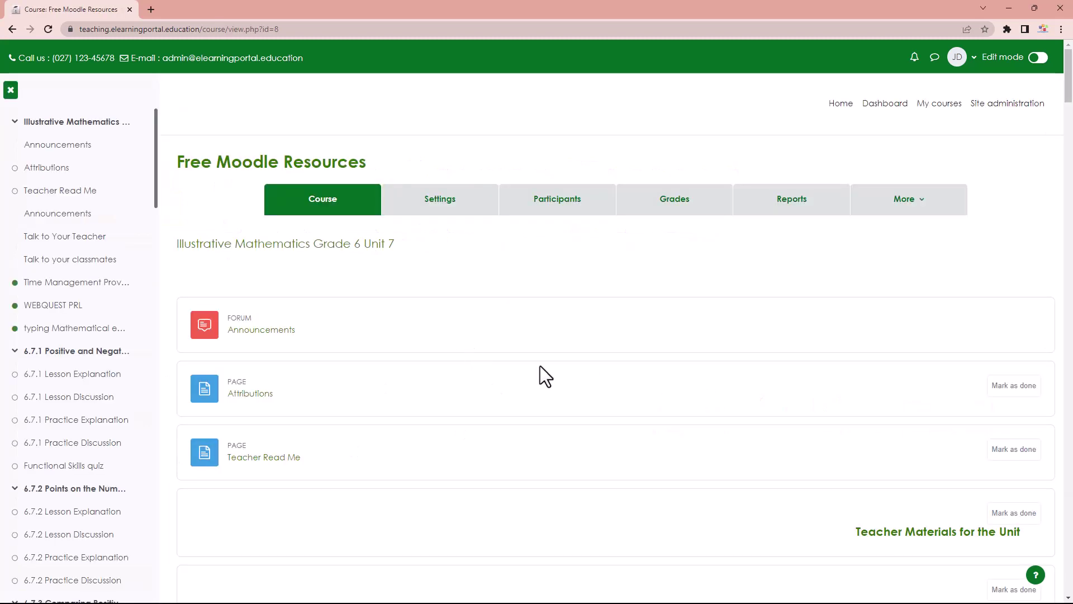
Examine the look and layout of the course content, including the page of section 6.7.4 Ordering Rational Numbers.
scroll(437, 370, down, 2)
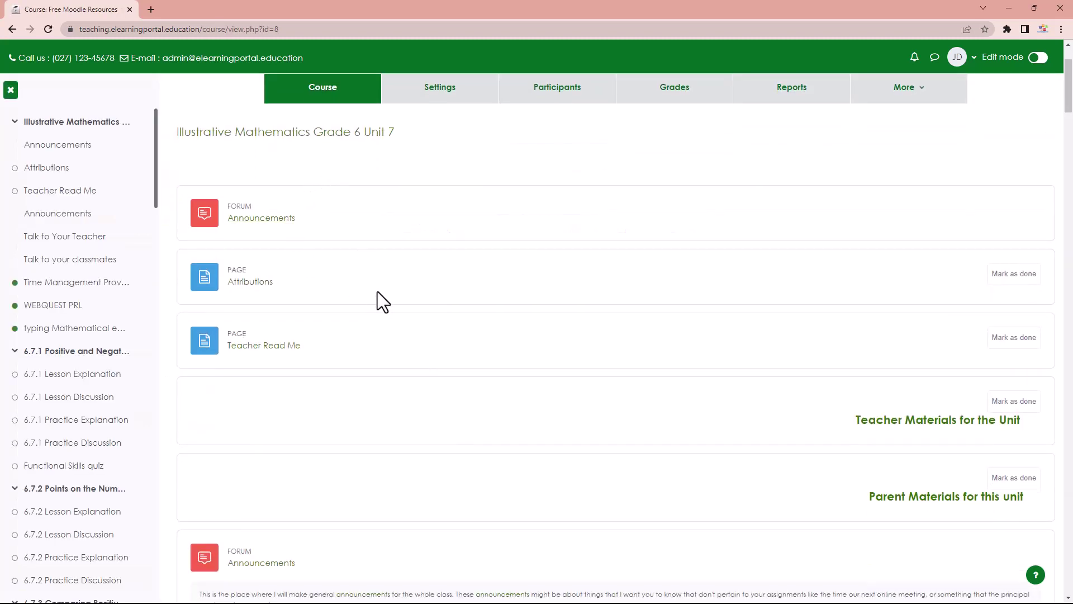
scroll(376, 279, down, 1)
scroll(416, 277, down, 8)
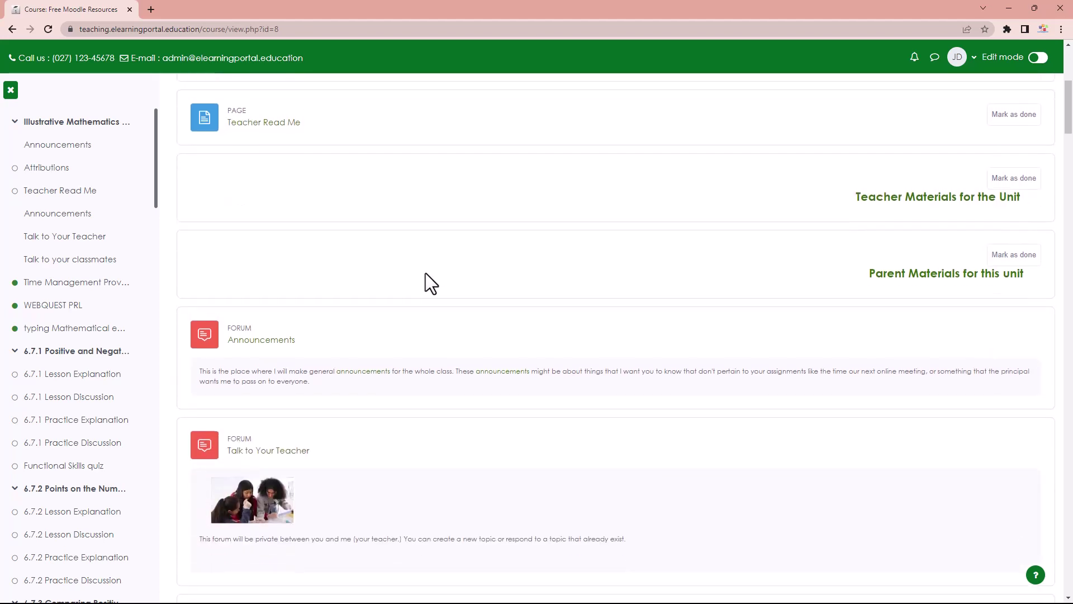
scroll(363, 400, down, 5)
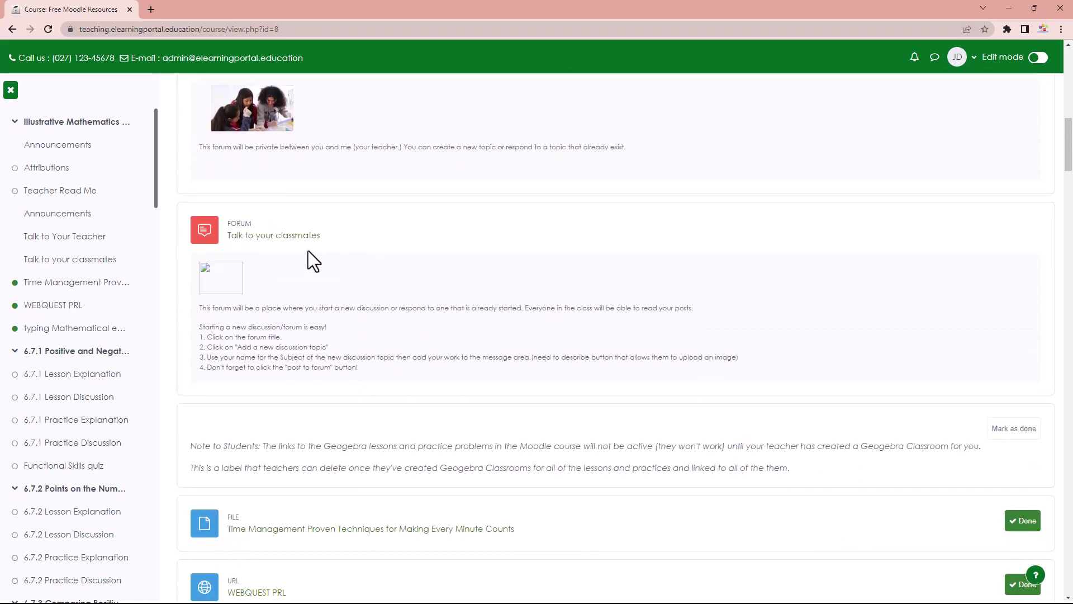
scroll(403, 380, down, 7)
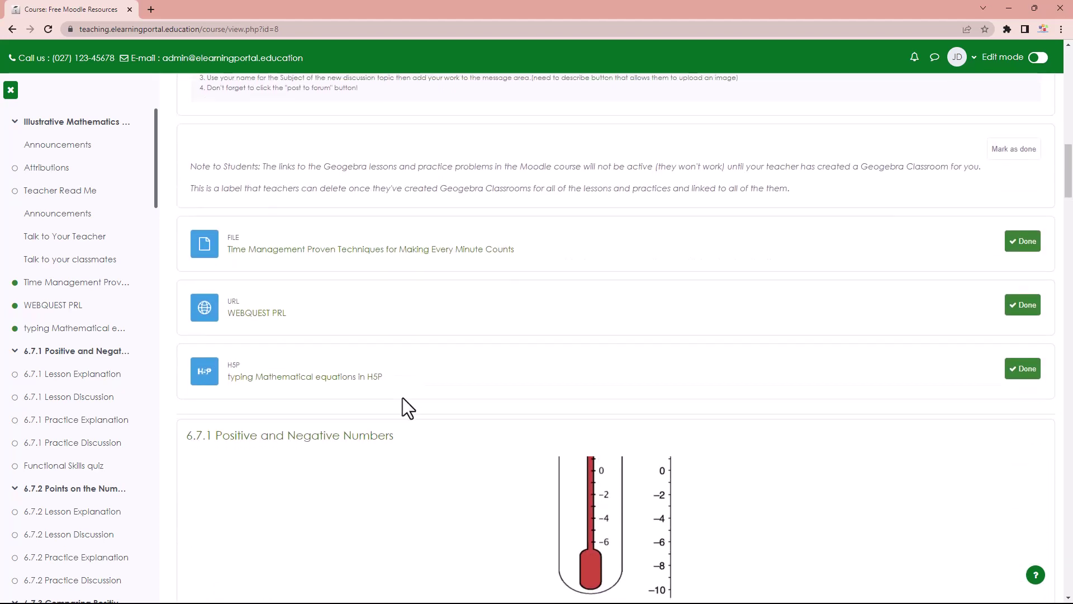
scroll(393, 372, down, 3)
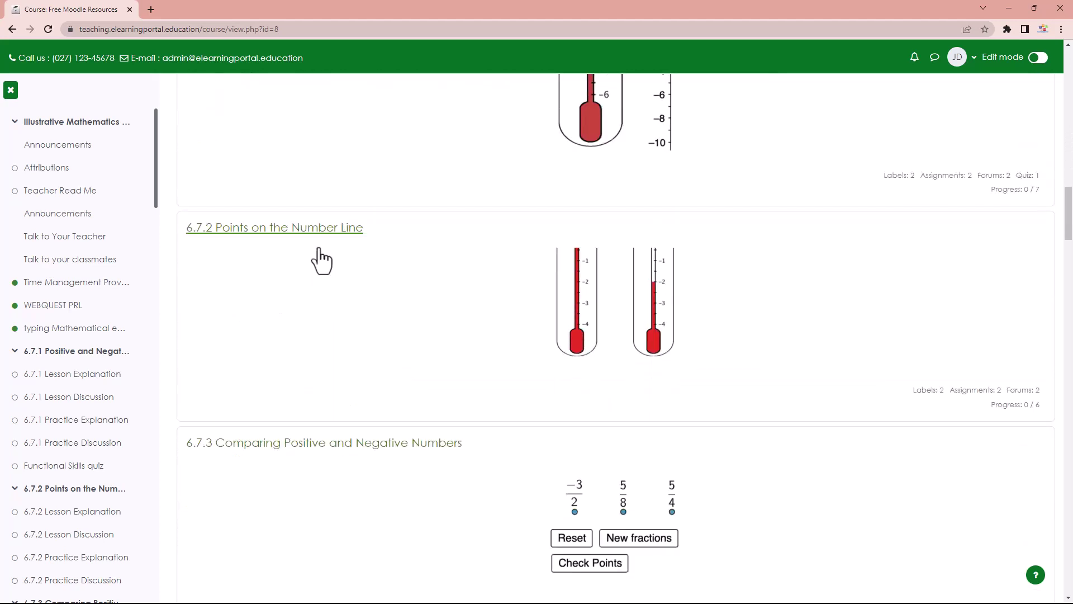
scroll(463, 375, down, 5)
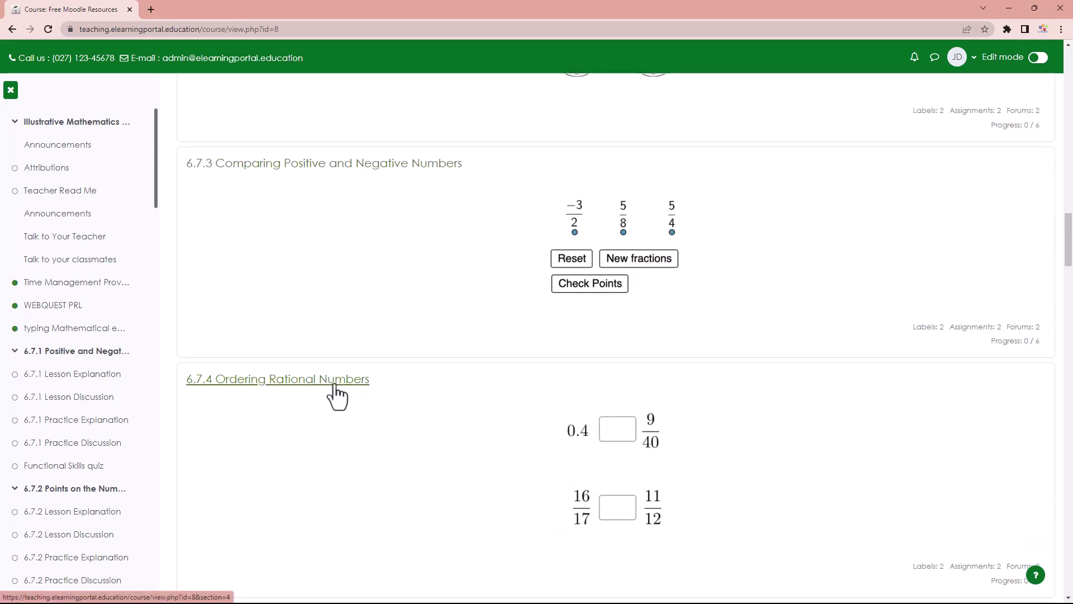
click(338, 394)
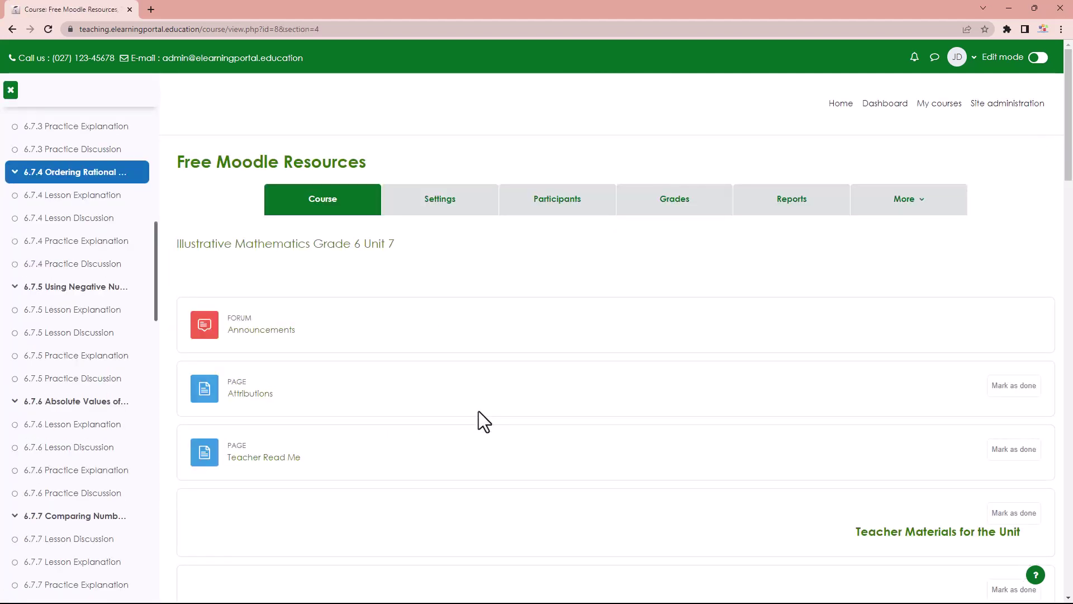
scroll(478, 411, down, 5)
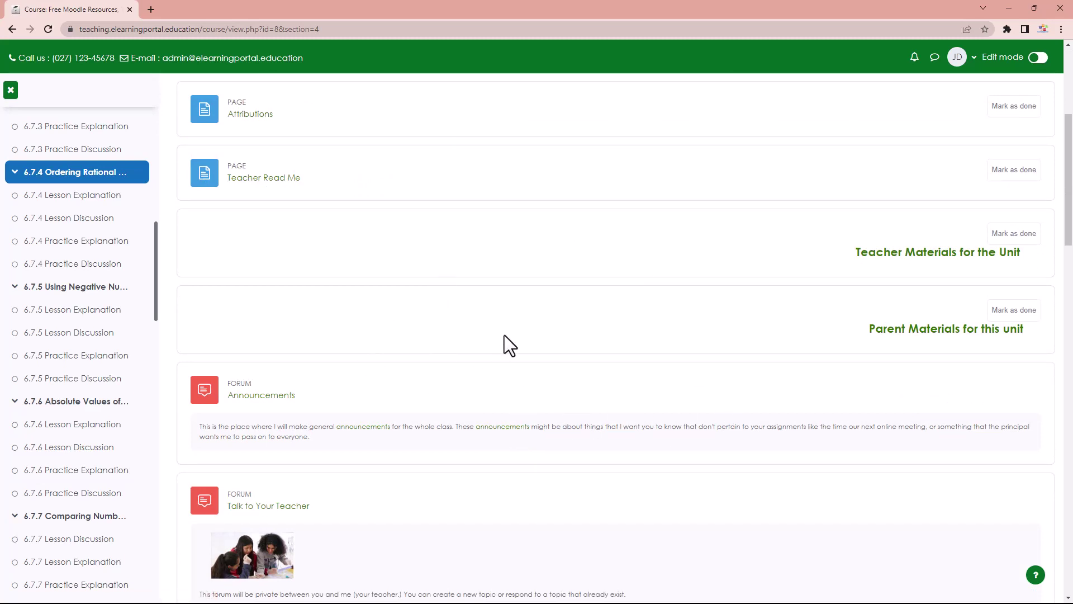
scroll(504, 336, up, 5)
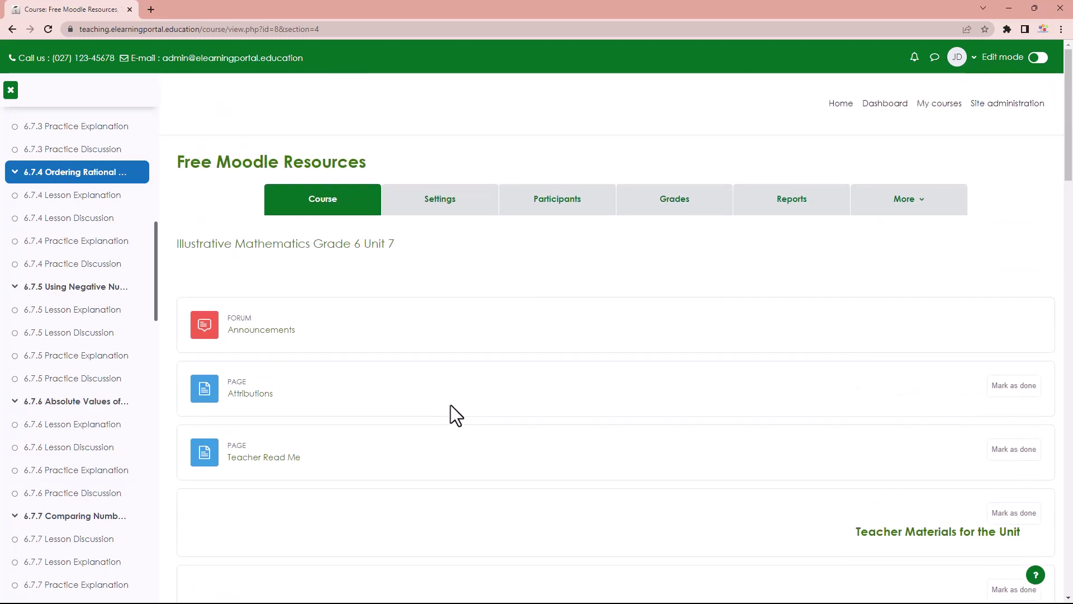
Open the course's settings and review its Course format and Appearance options for a theme choice.
click(442, 202)
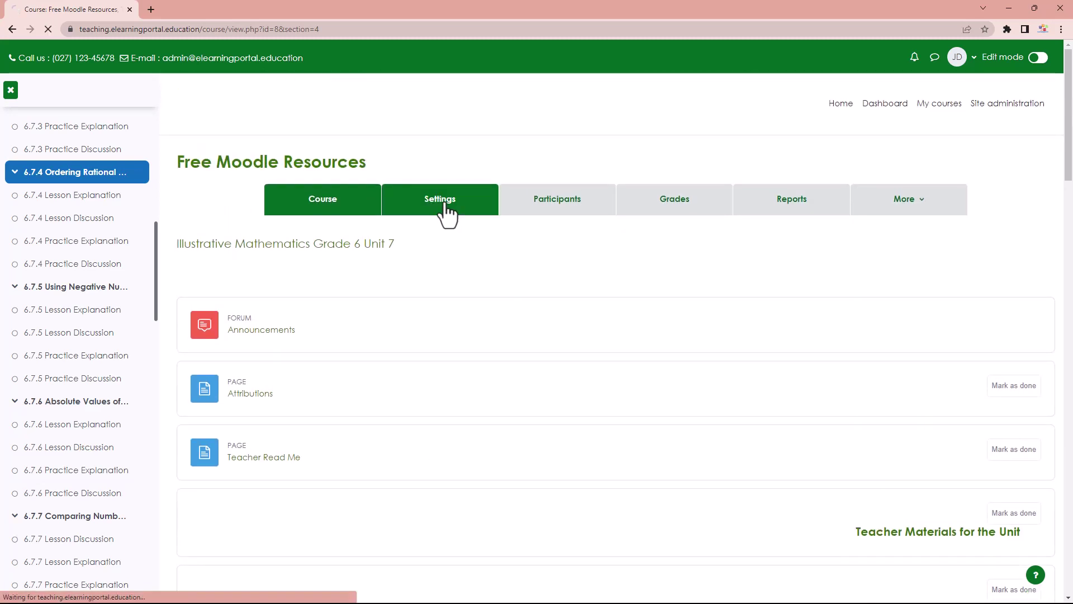
scroll(309, 433, down, 6)
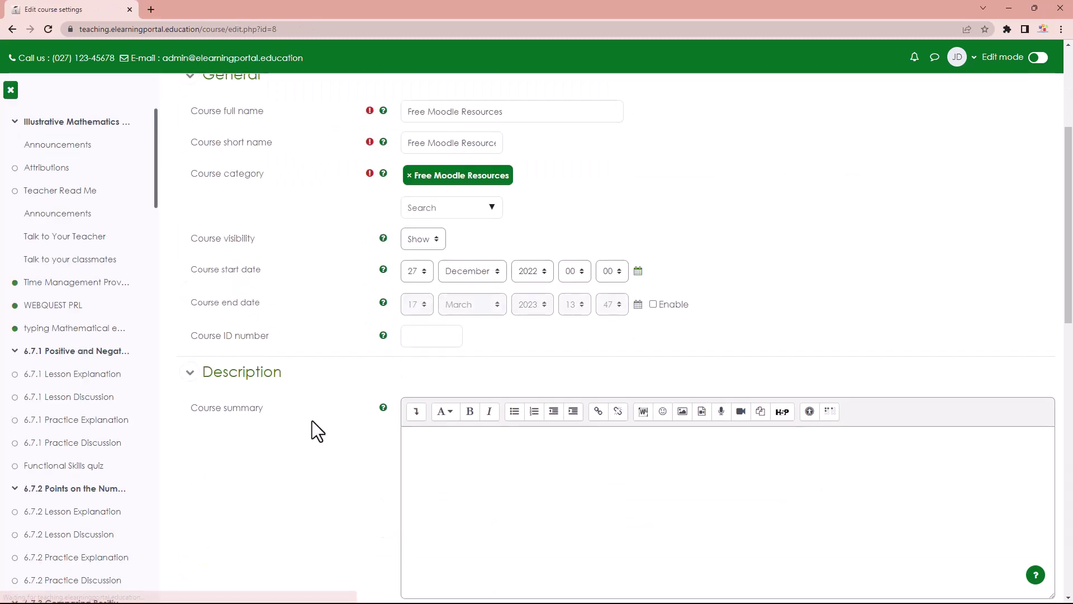
scroll(317, 432, down, 5)
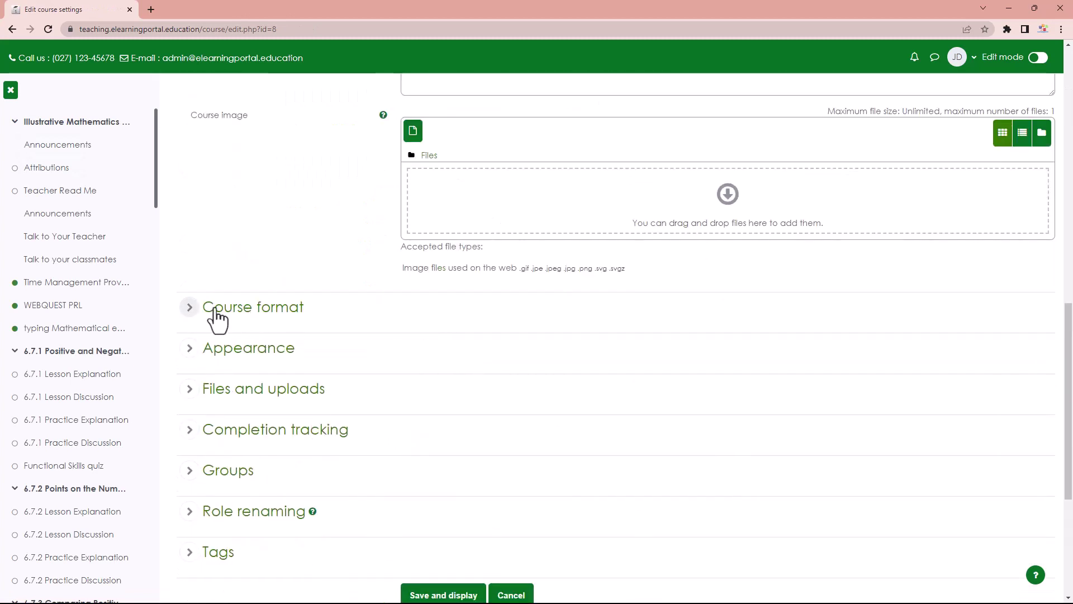
click(190, 308)
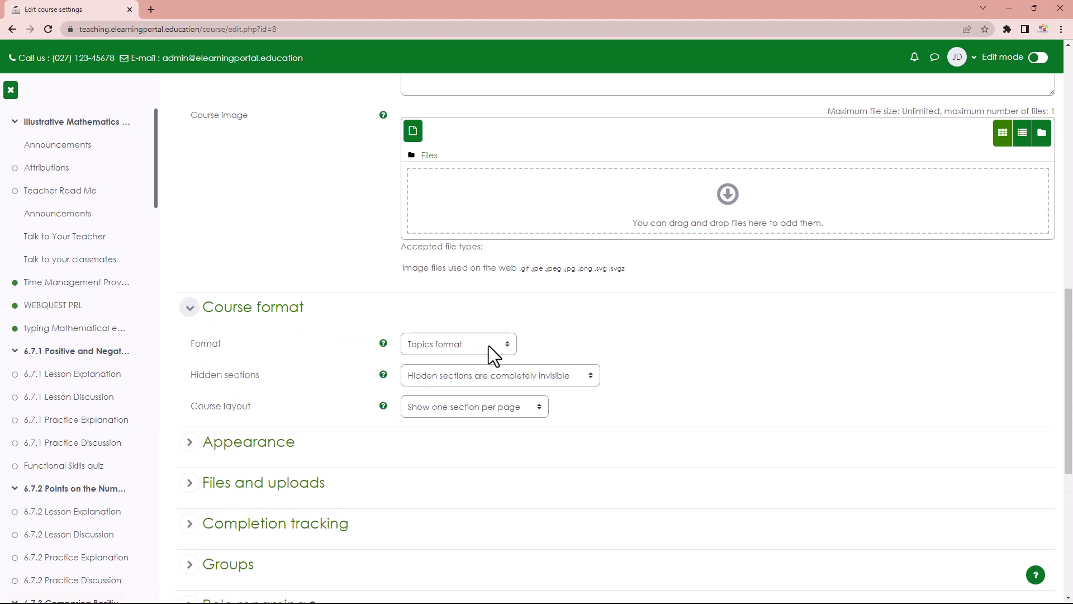
click(190, 442)
scroll(289, 428, down, 1)
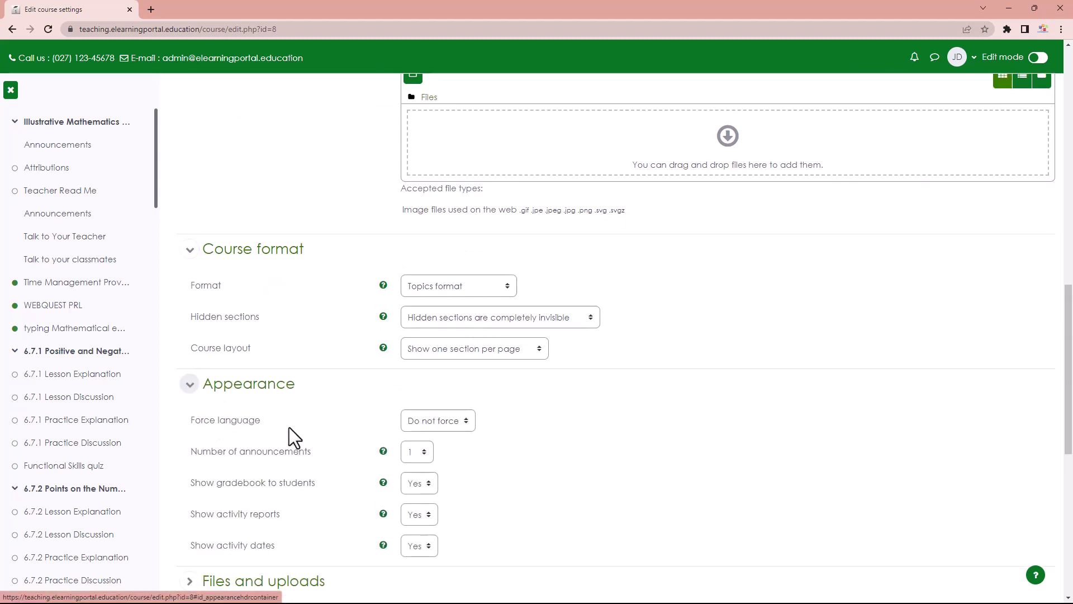
scroll(289, 427, down, 1)
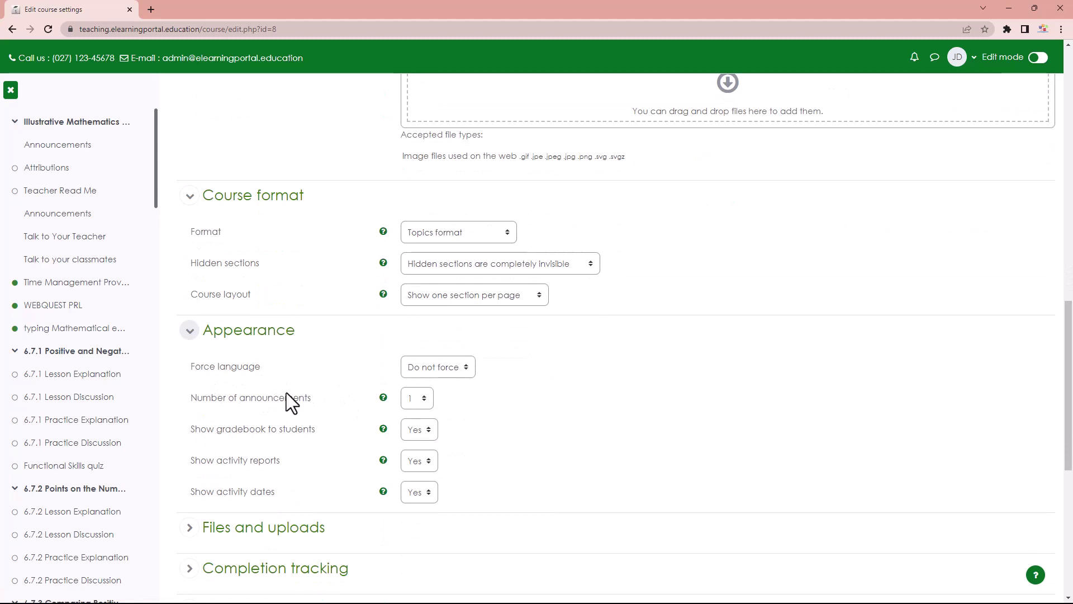
scroll(302, 413, up, 12)
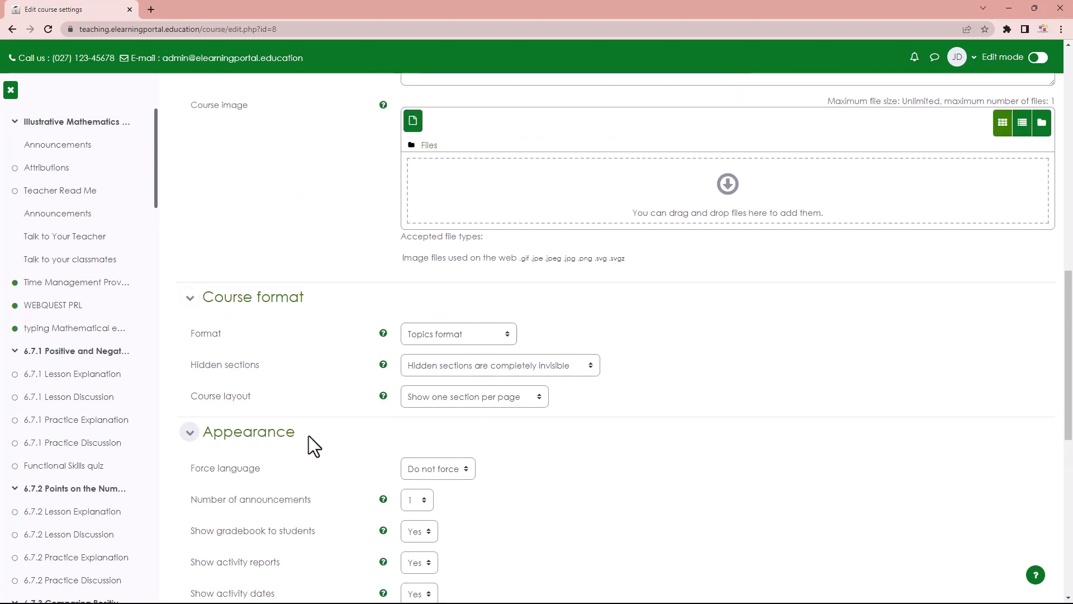
scroll(308, 435, up, 4)
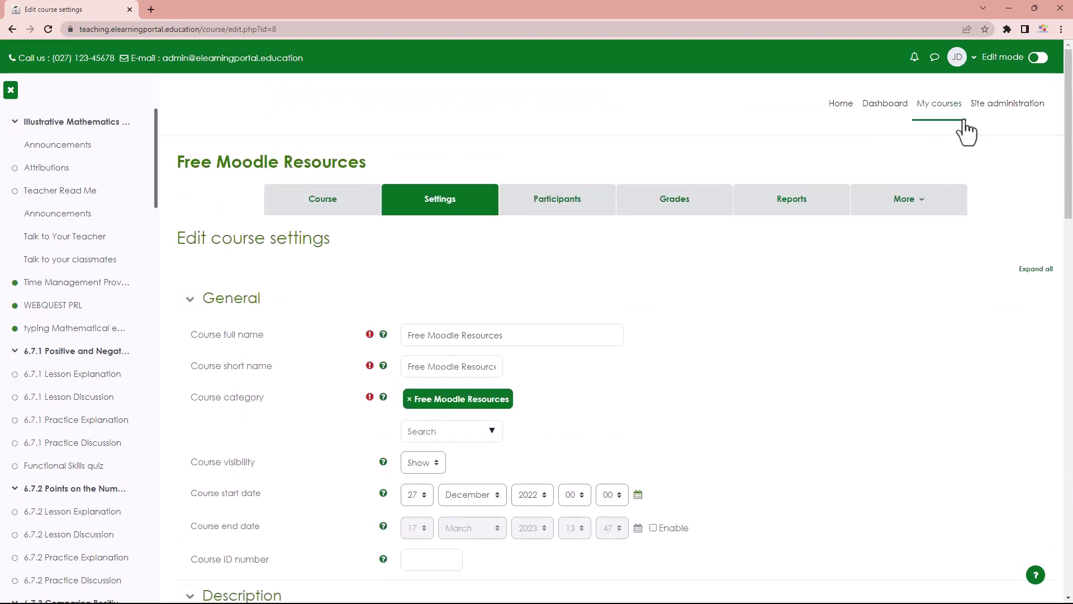
Open the site-wide Theme settings in Site administration.
click(1014, 104)
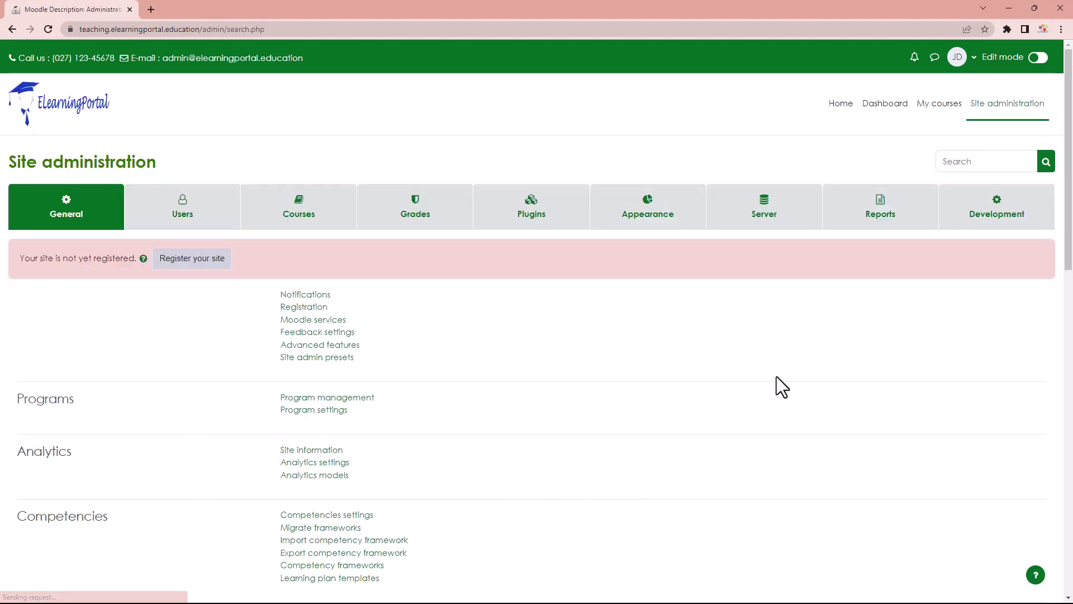
click(644, 224)
scroll(412, 391, down, 3)
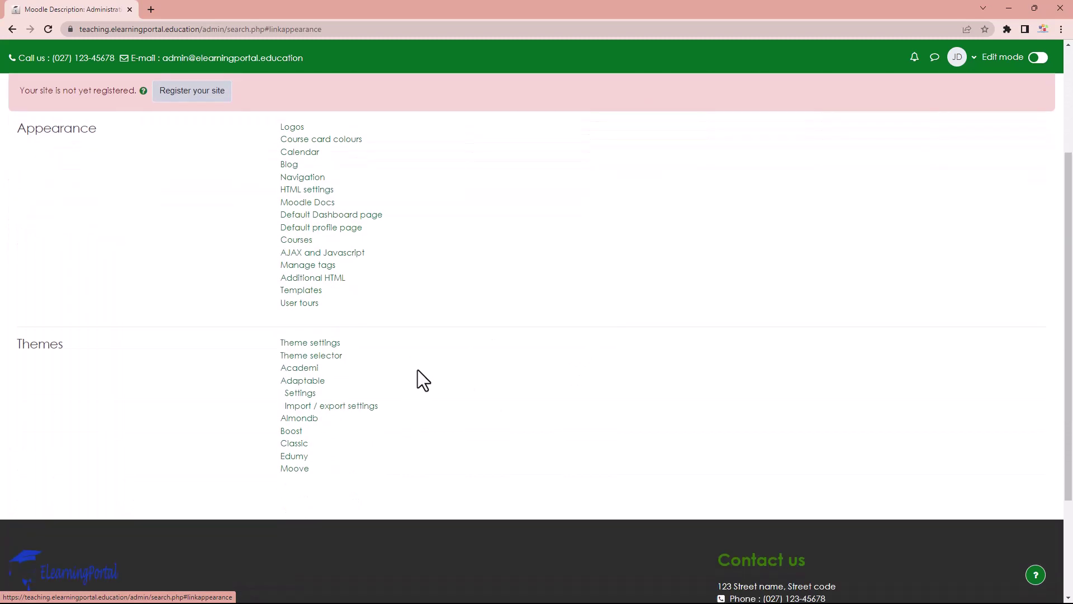
click(323, 345)
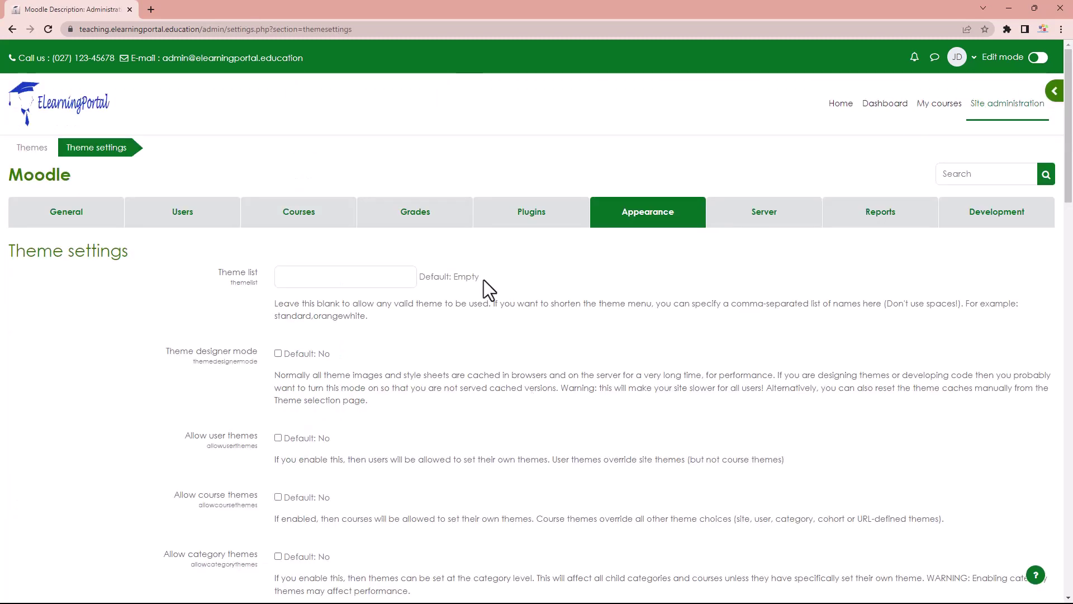
Enable Allow course themes for the site and save the theme settings.
scroll(484, 279, down, 3)
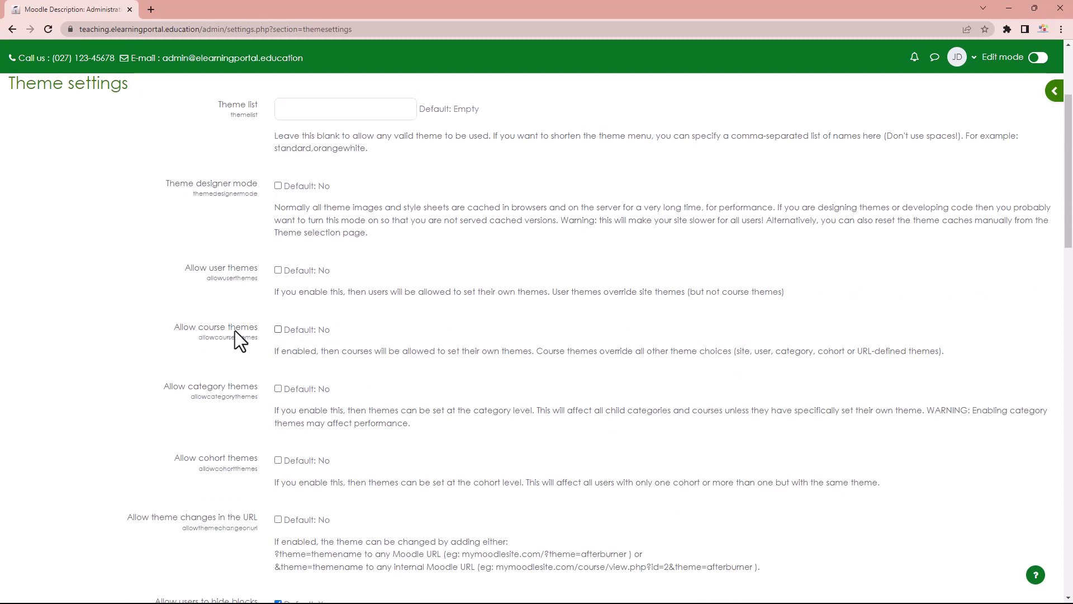
click(277, 329)
scroll(503, 374, down, 15)
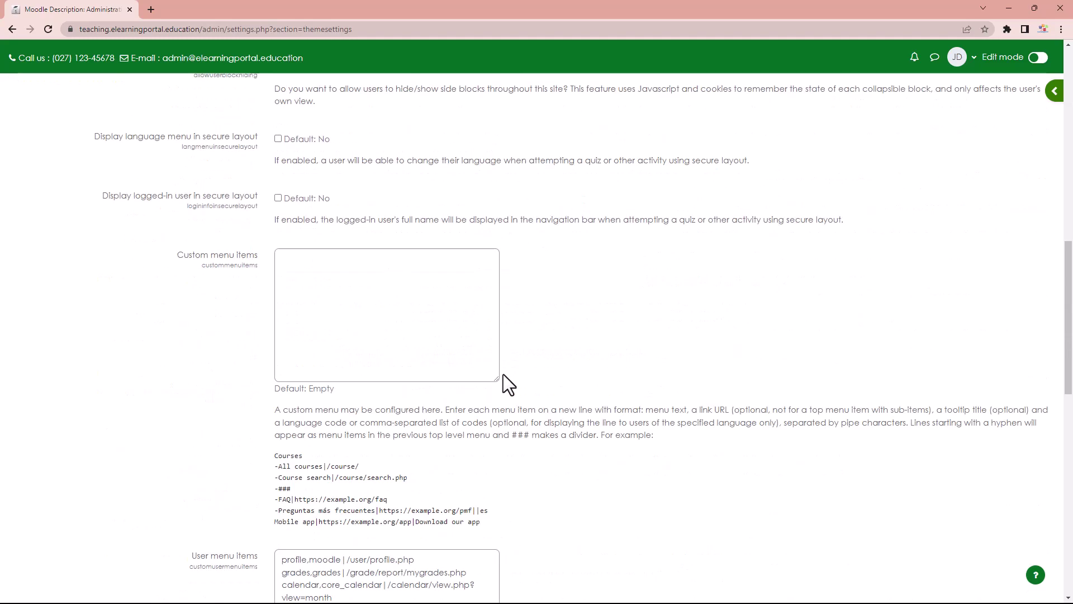
scroll(503, 374, down, 4)
click(323, 479)
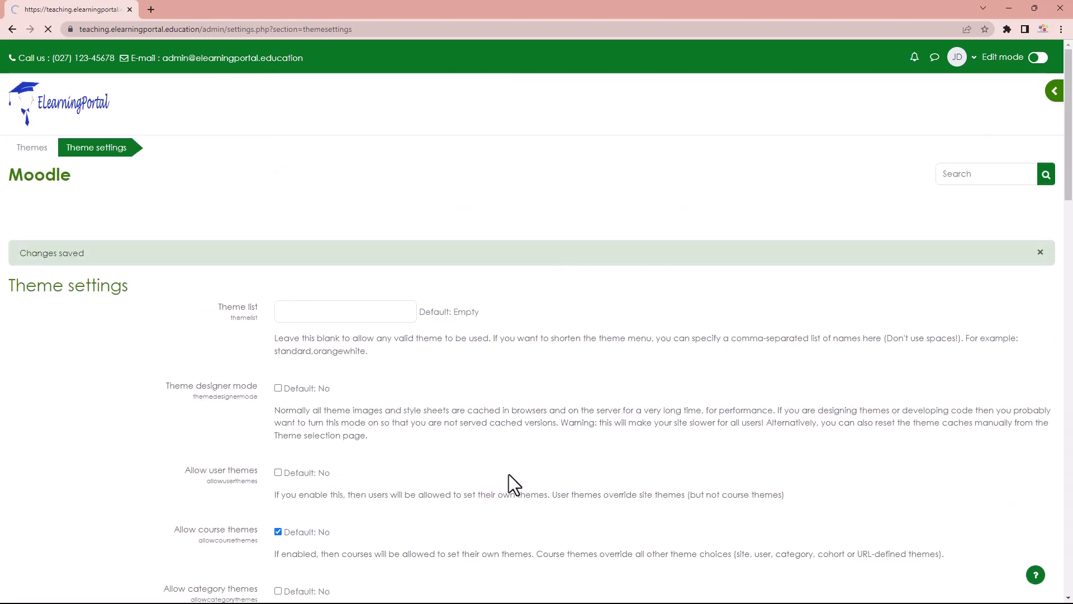
Return to the Free Moodle Resources course from the home page and open its course settings.
click(848, 116)
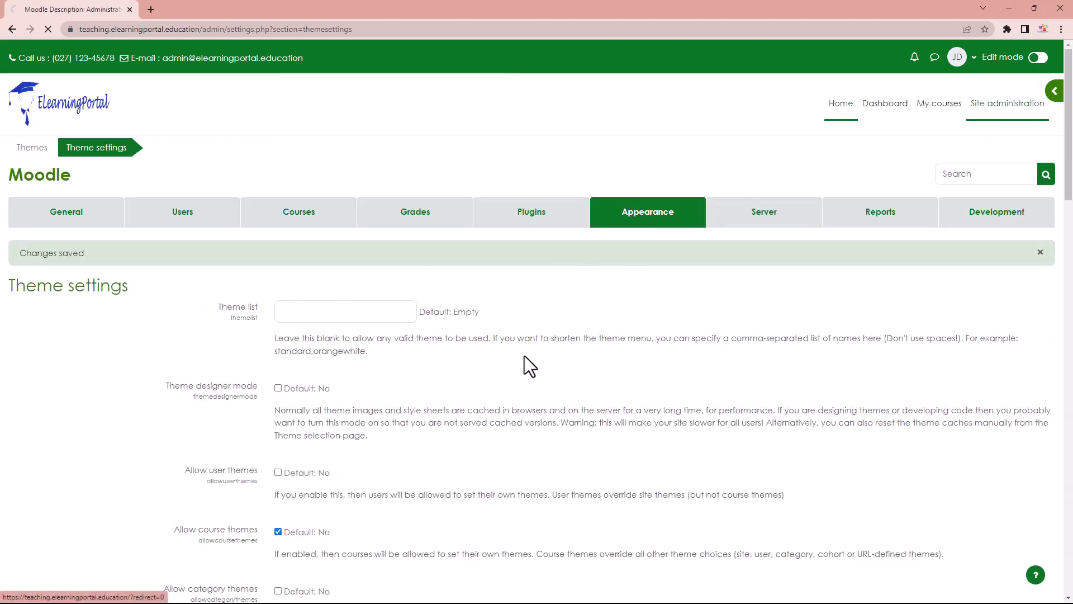
scroll(358, 381, down, 10)
scroll(347, 381, down, 3)
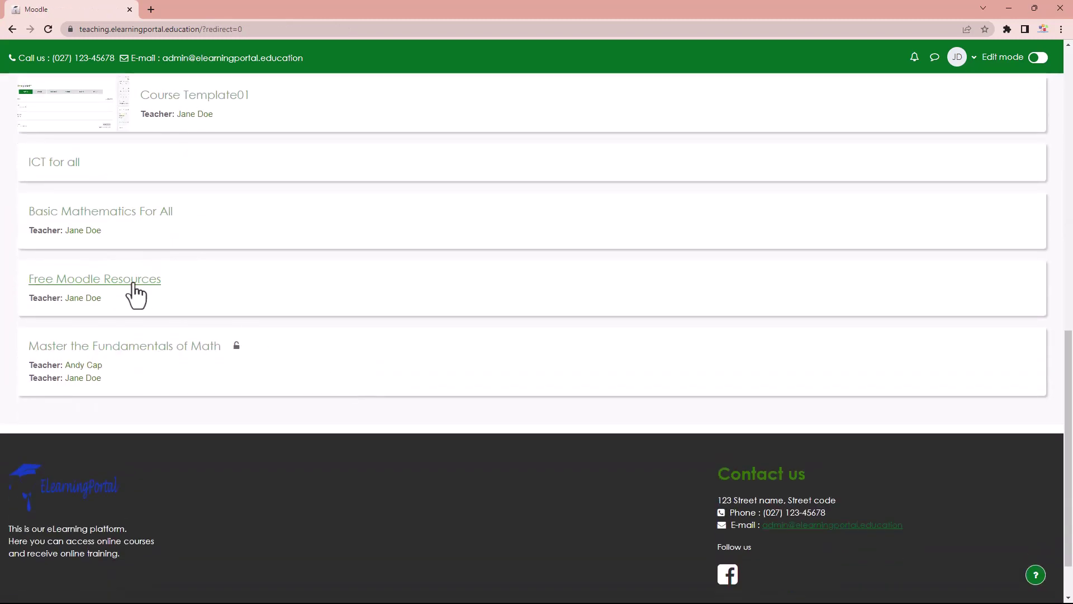
click(130, 280)
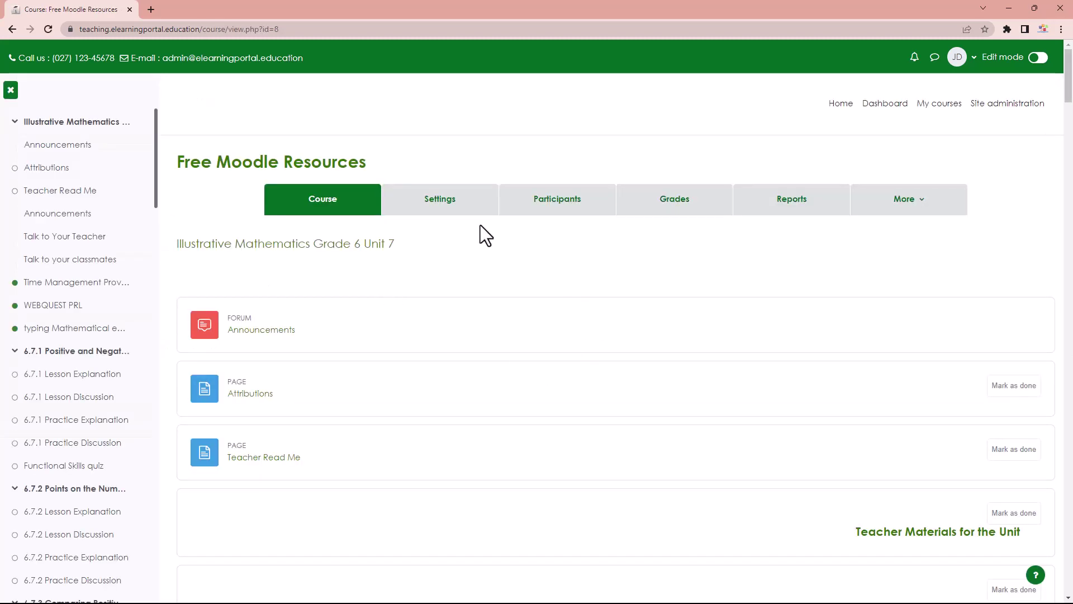
click(448, 216)
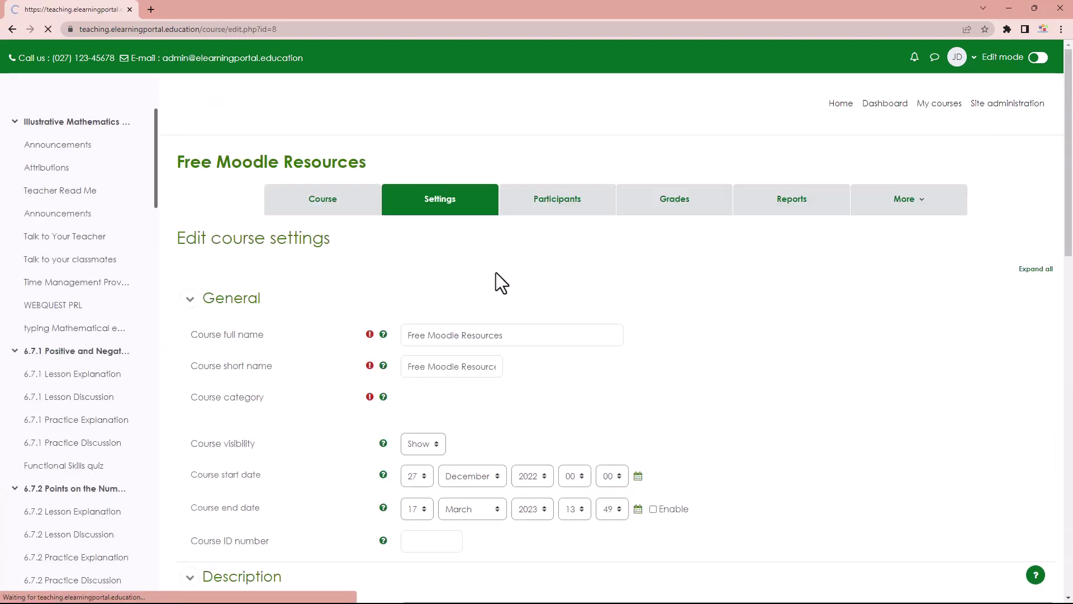
Set the course's Force theme appearance option to Adaptable, then save and display the course.
scroll(344, 426, down, 10)
scroll(338, 413, down, 1)
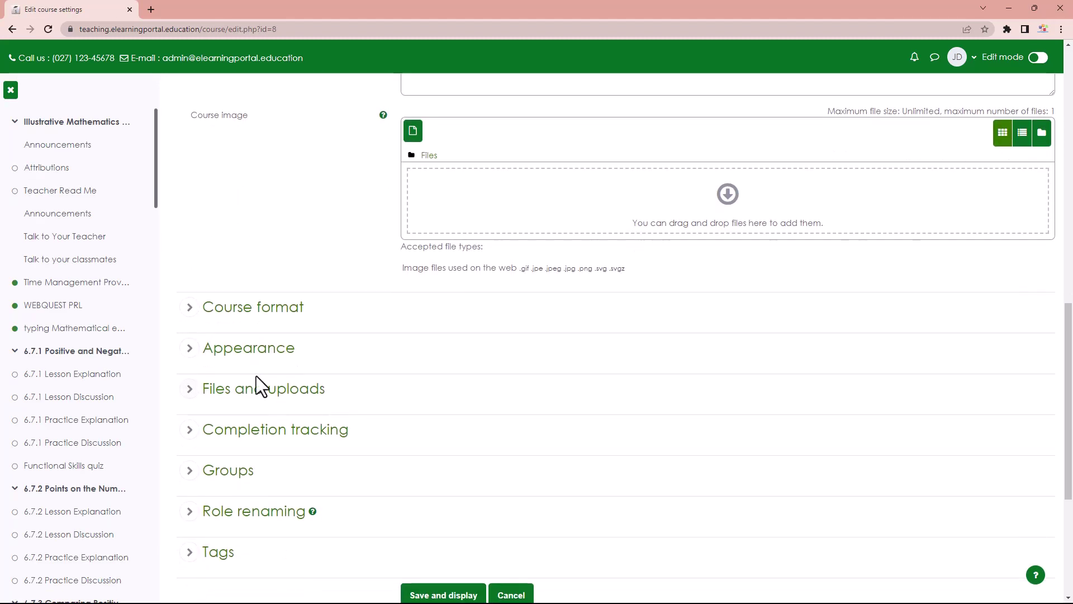
click(190, 348)
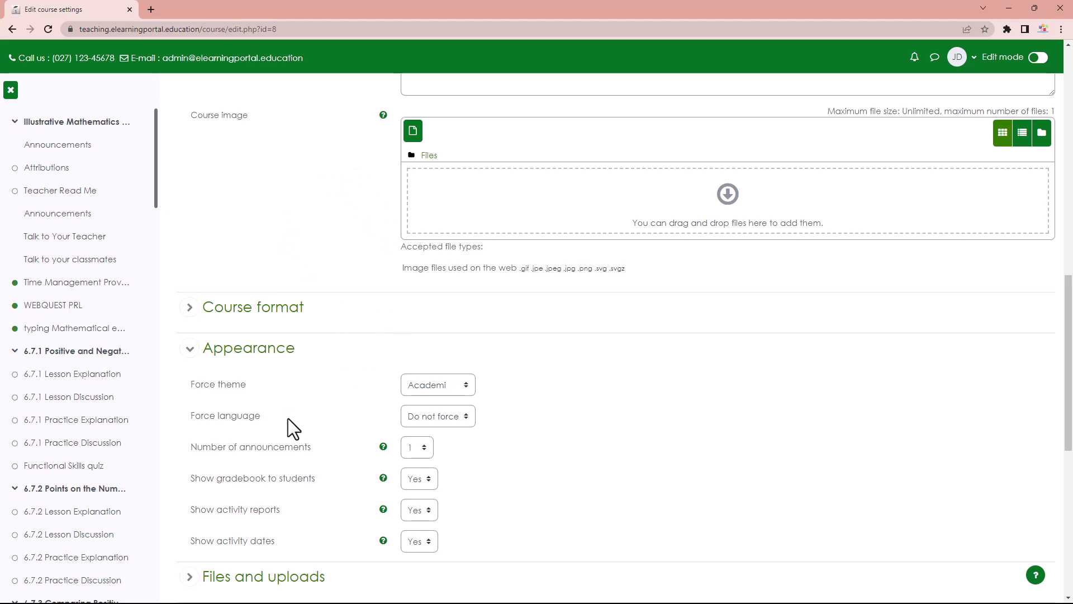
click(461, 384)
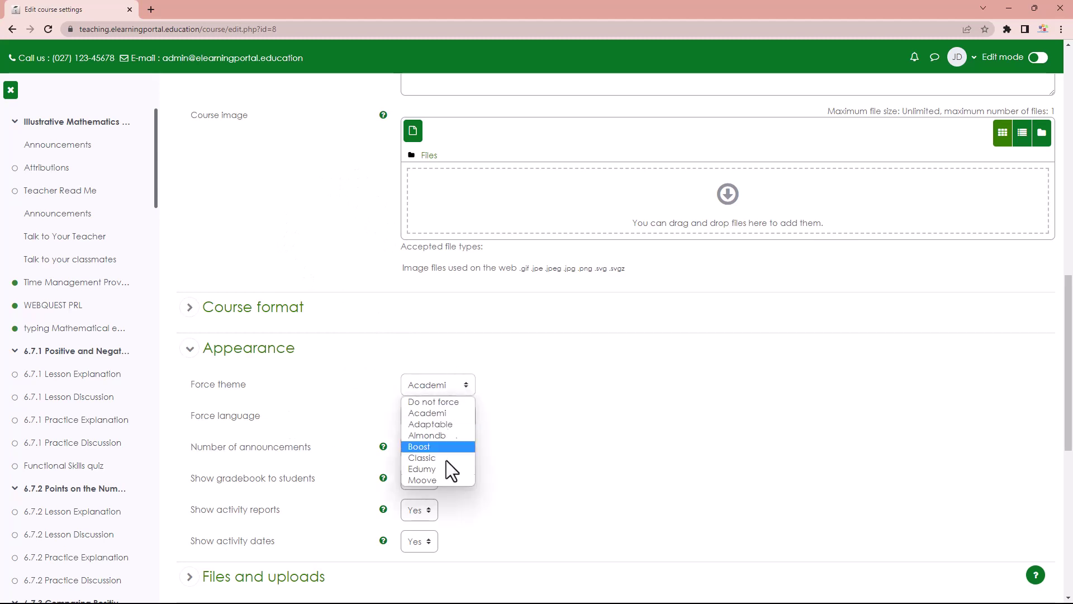
click(446, 424)
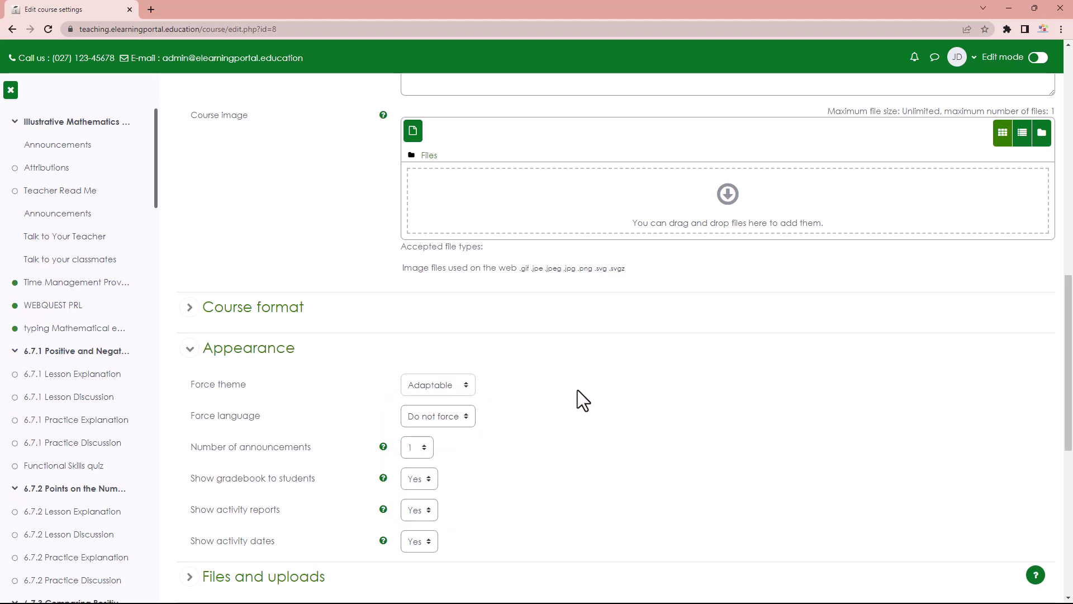
scroll(600, 374, down, 7)
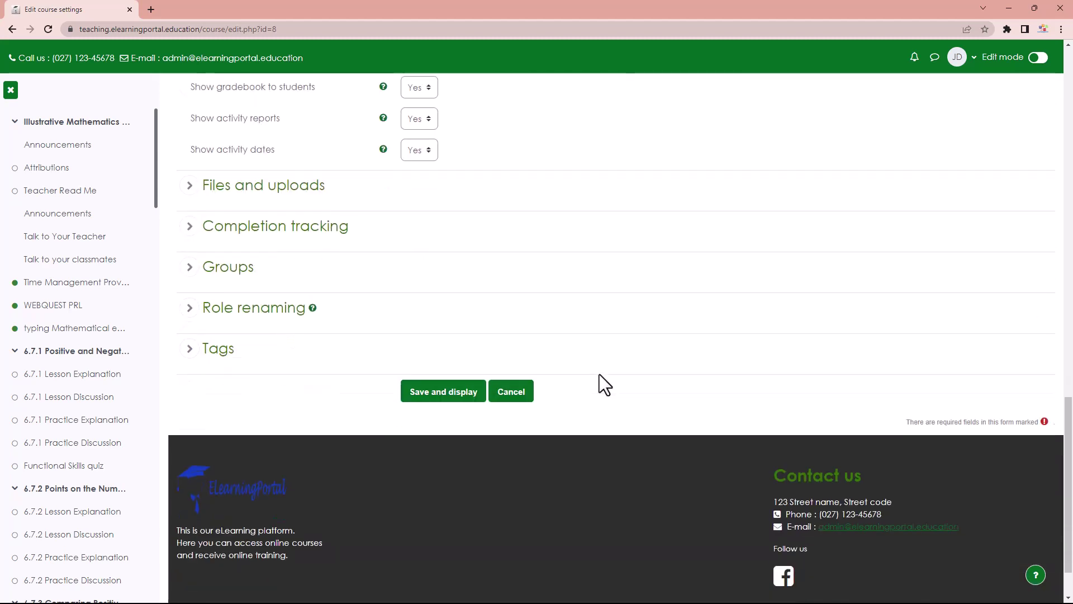
click(442, 394)
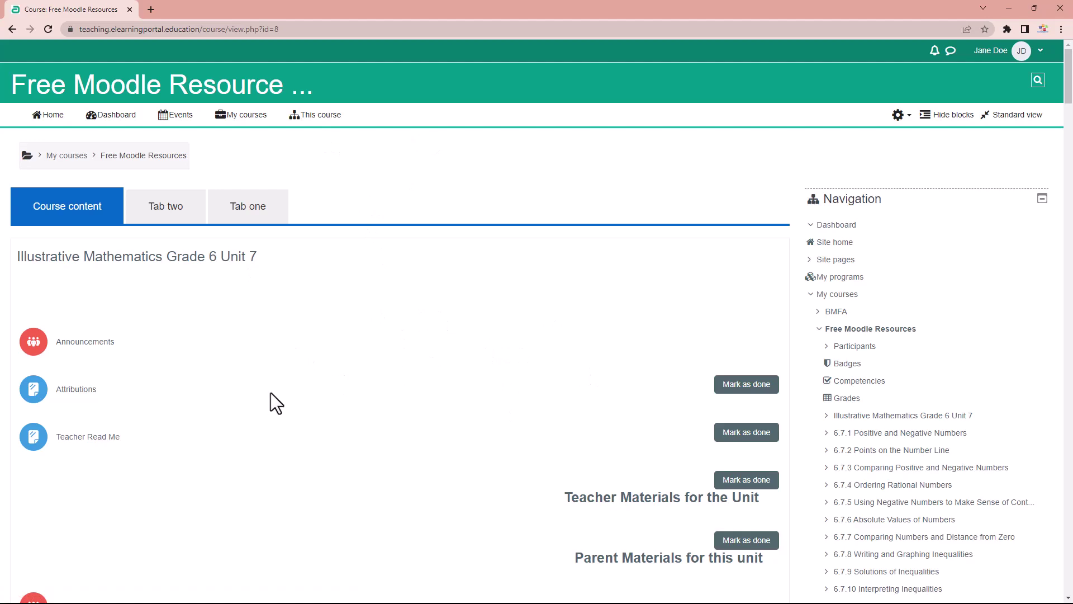
Review the Free Moodle Resources course page in the Adaptable theme and reopen its course settings.
scroll(274, 402, down, 4)
scroll(243, 403, down, 10)
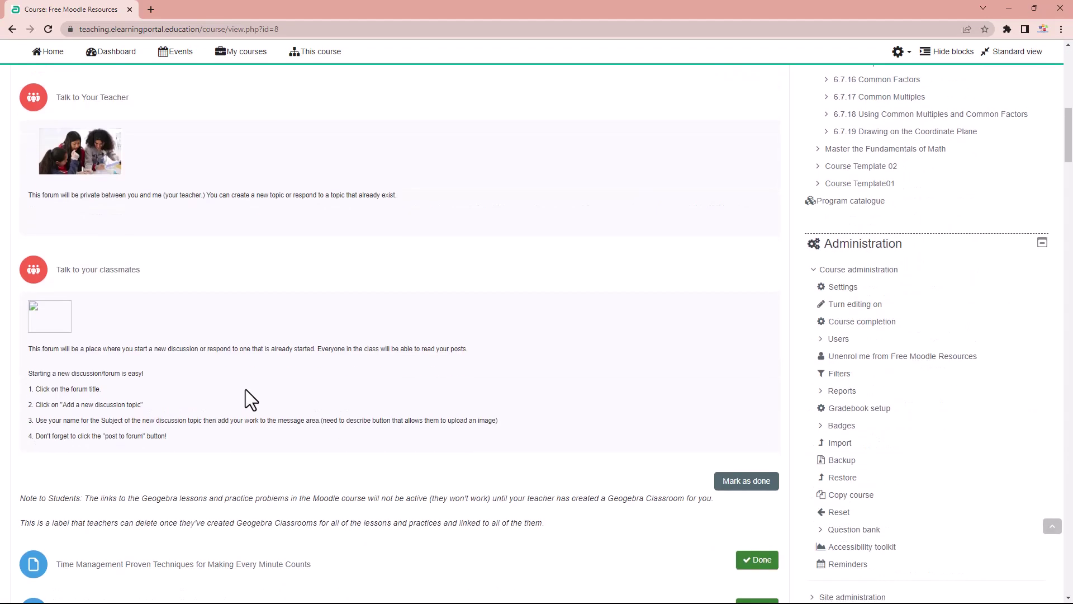
scroll(254, 414, up, 6)
scroll(259, 423, up, 9)
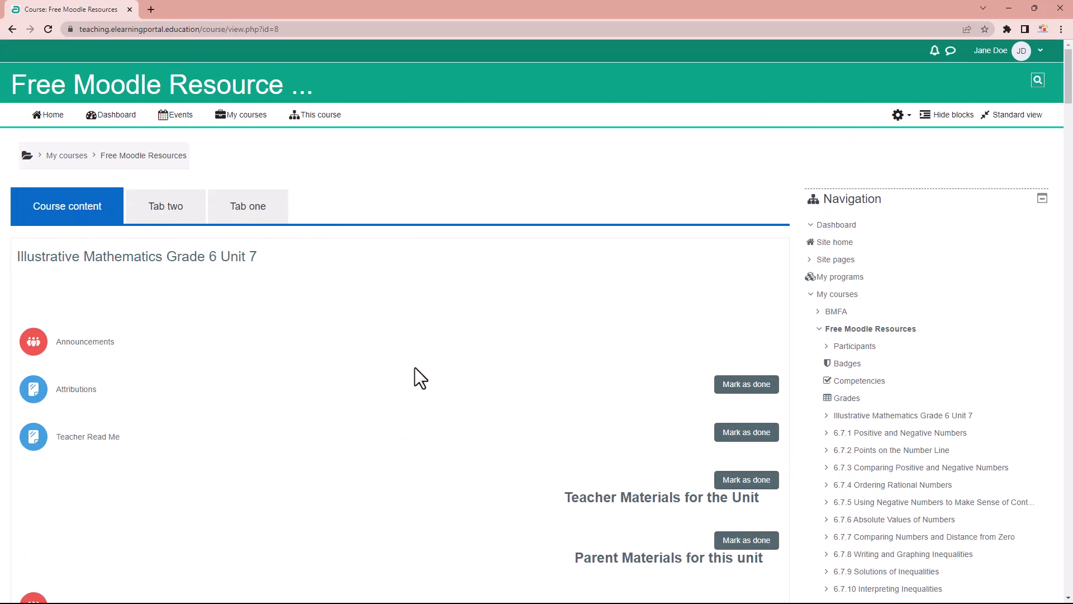
scroll(928, 359, down, 9)
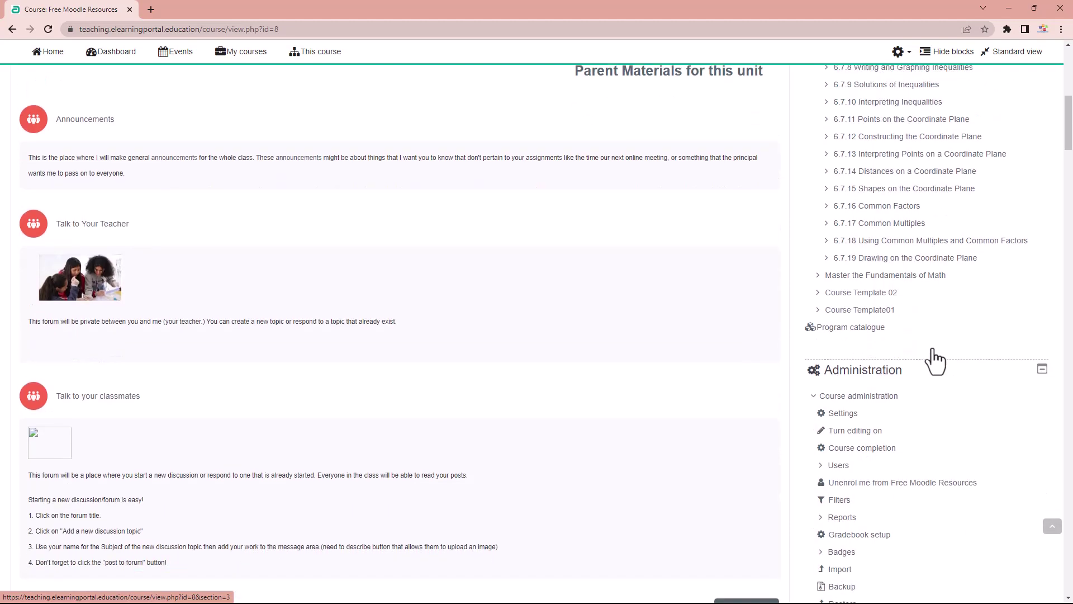
scroll(935, 361, down, 2)
click(843, 285)
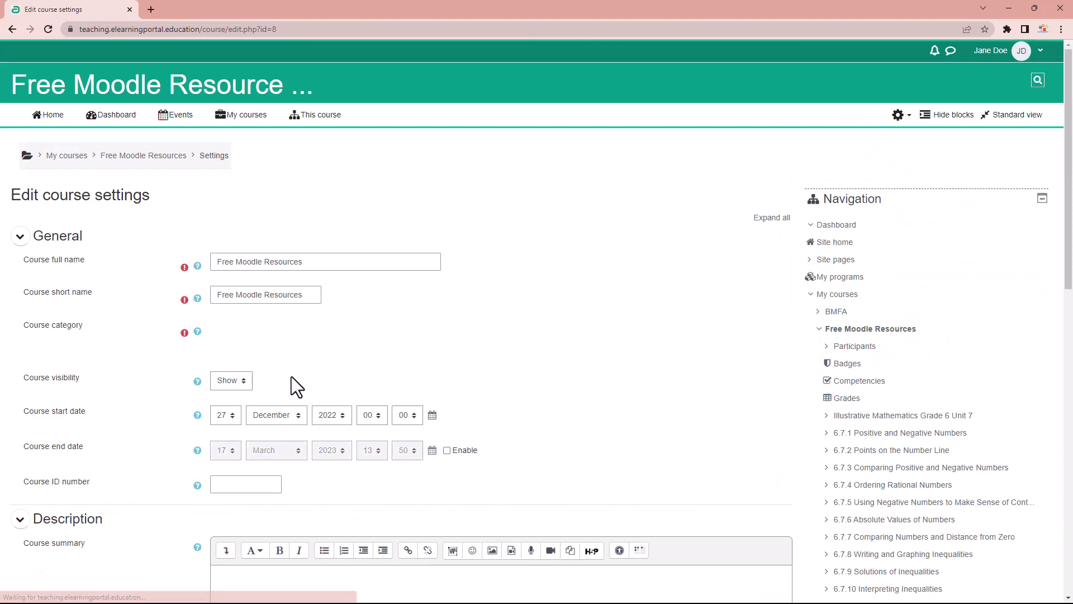
Set the course's Force theme appearance option to Almondb, then save and display the course.
scroll(154, 427, down, 10)
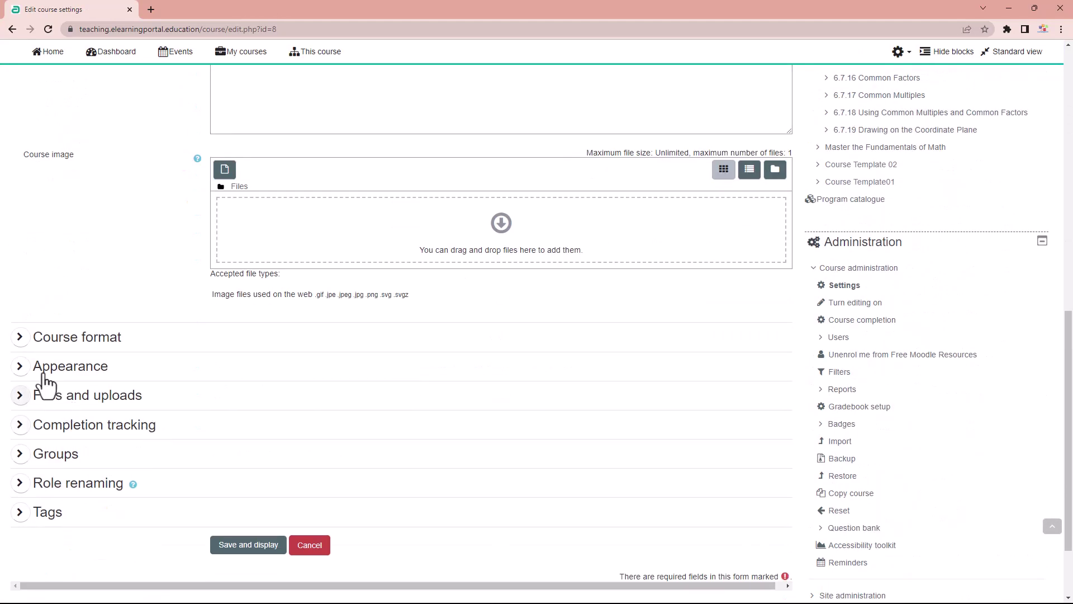
click(43, 376)
click(265, 394)
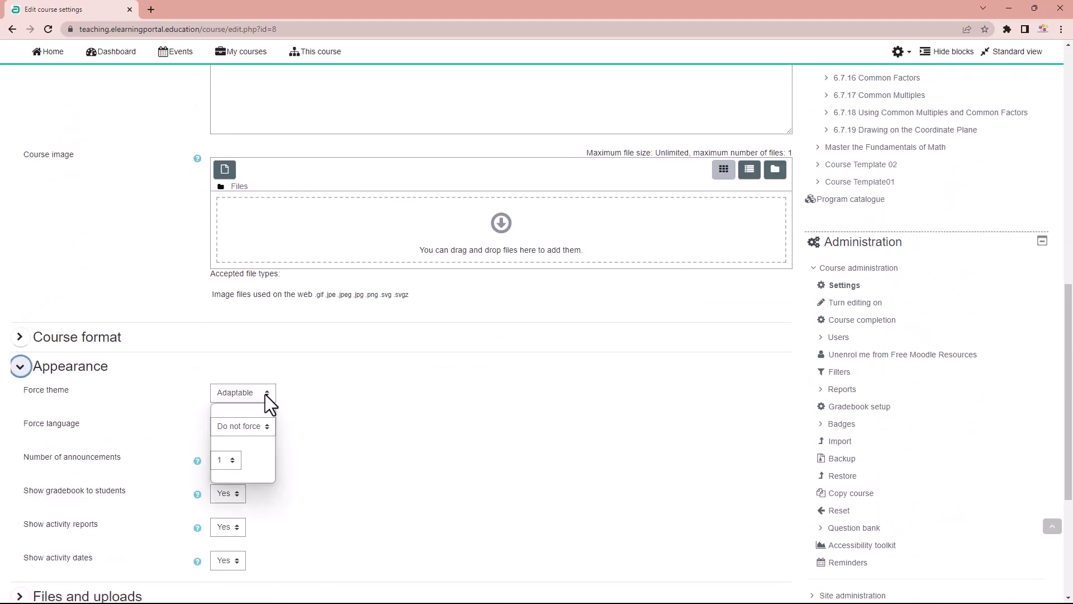
click(254, 437)
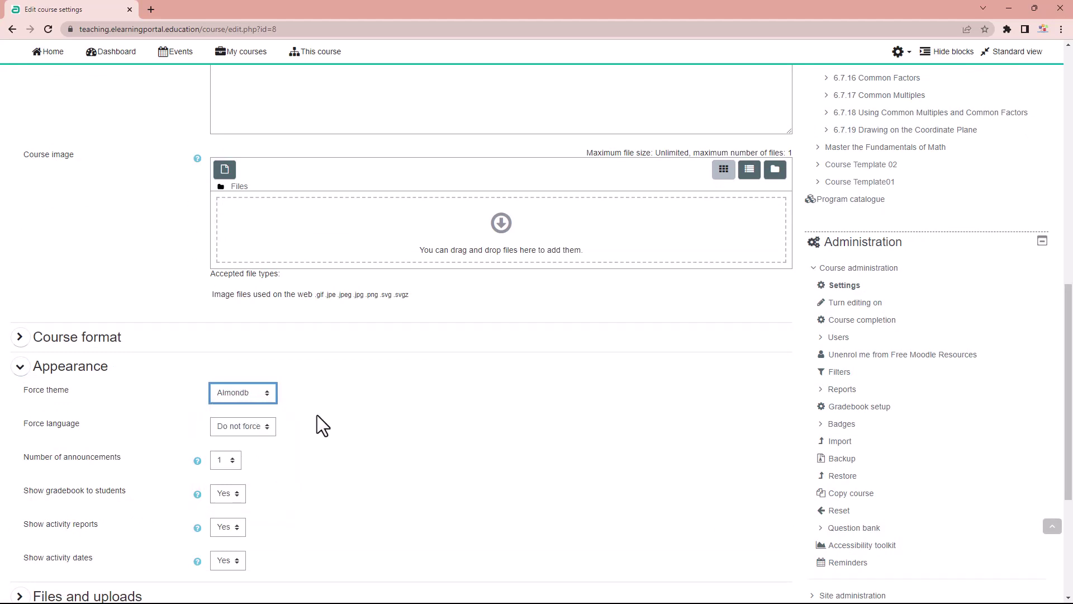
scroll(423, 398, down, 4)
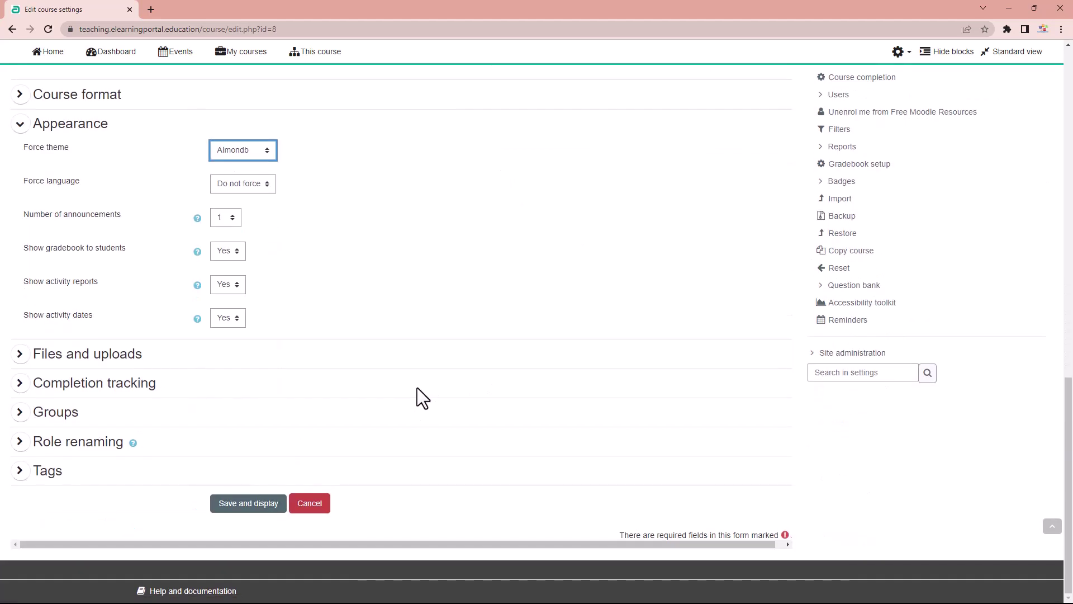
click(246, 504)
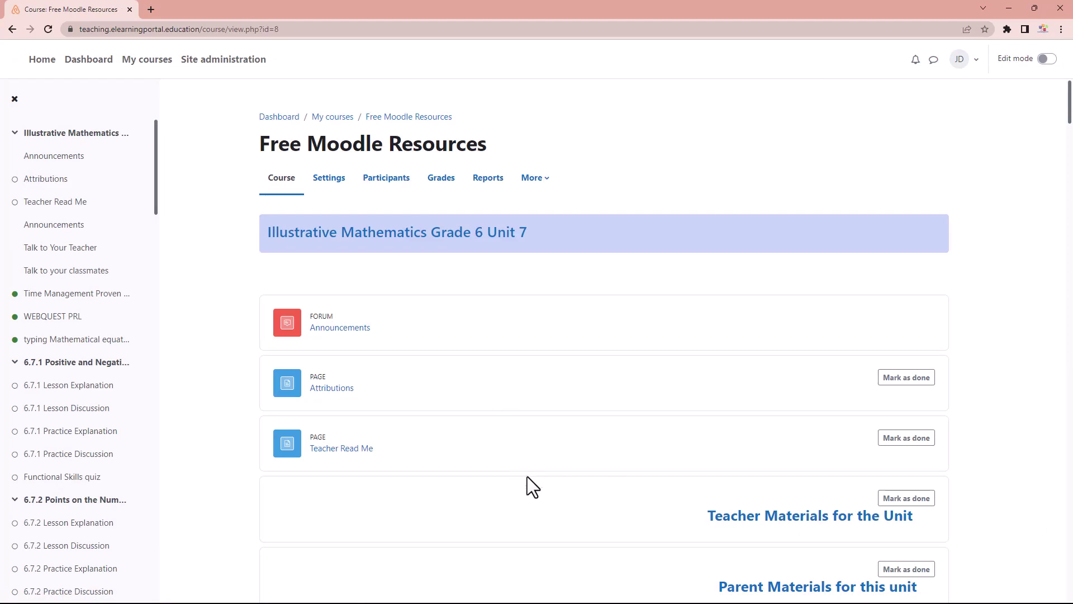
Examine how the course page presents its activities, section headings and course index in the Almondb theme.
scroll(528, 447, down, 6)
scroll(528, 448, down, 13)
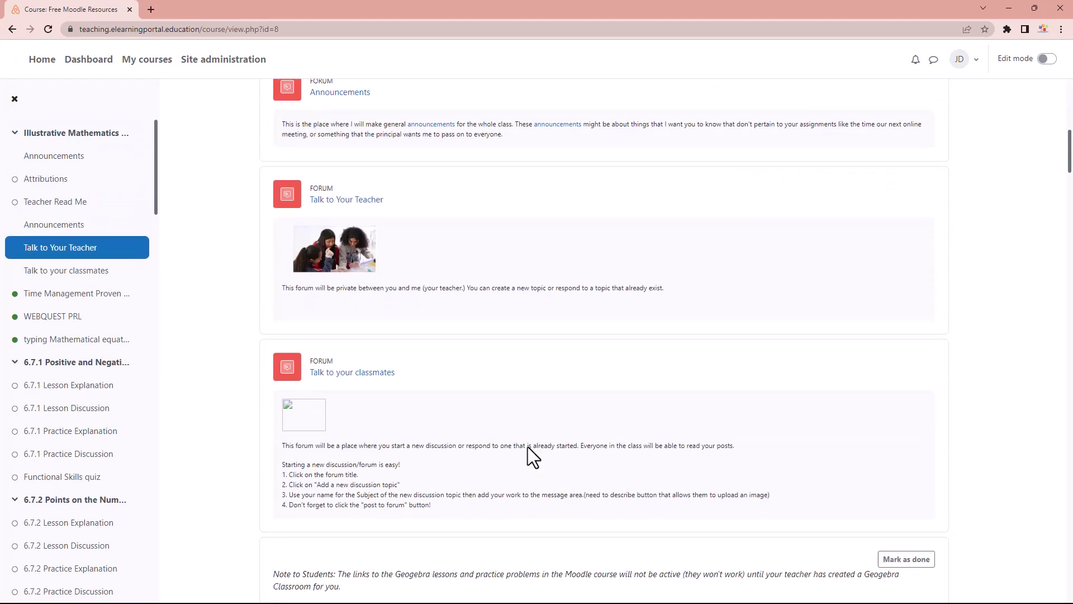
scroll(528, 447, down, 3)
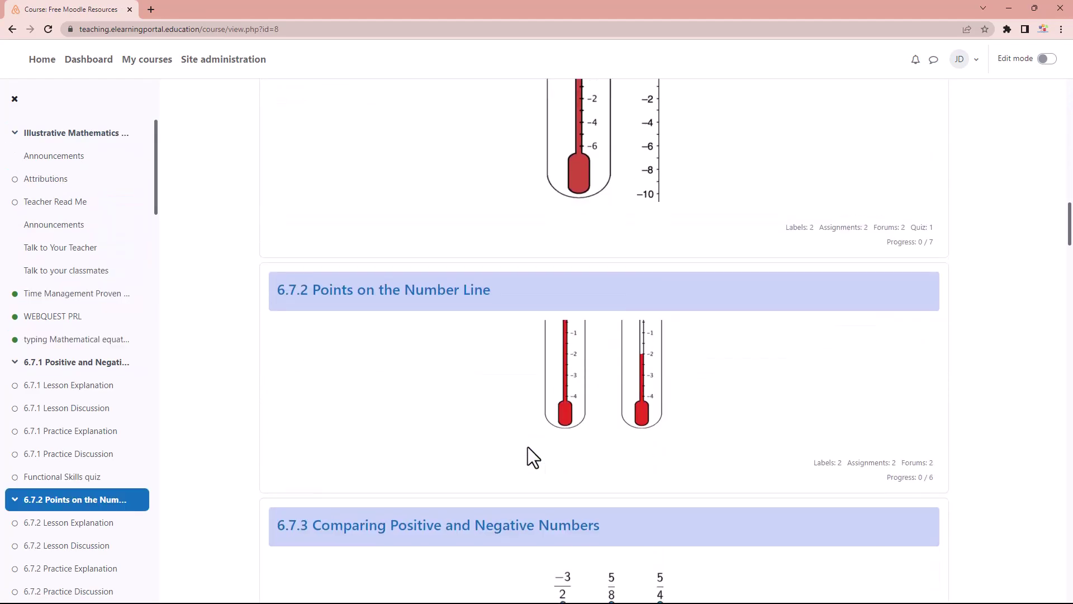
scroll(527, 447, up, 20)
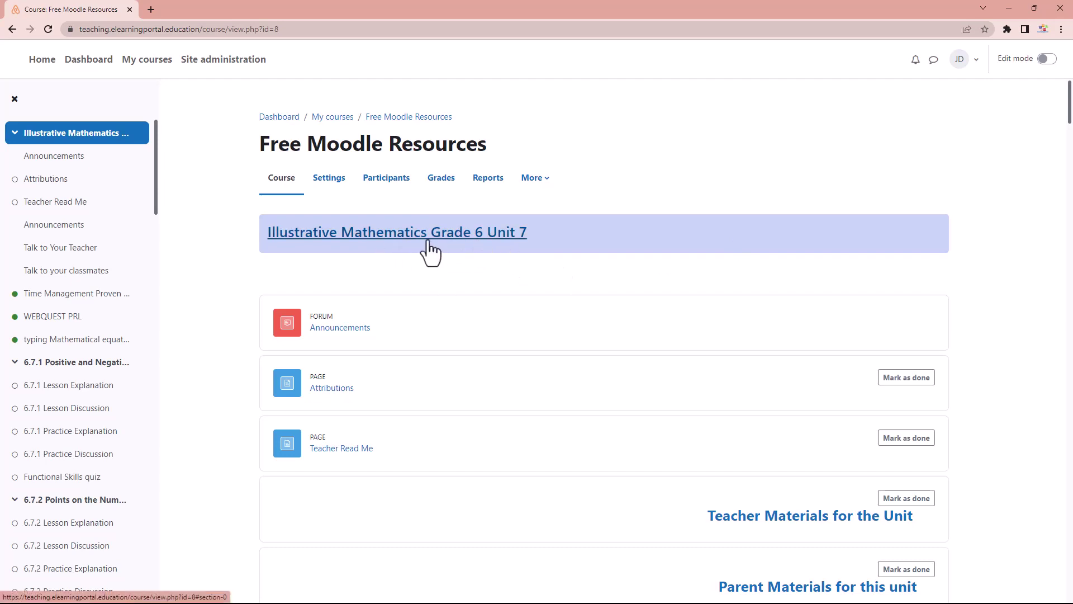
scroll(481, 473, down, 9)
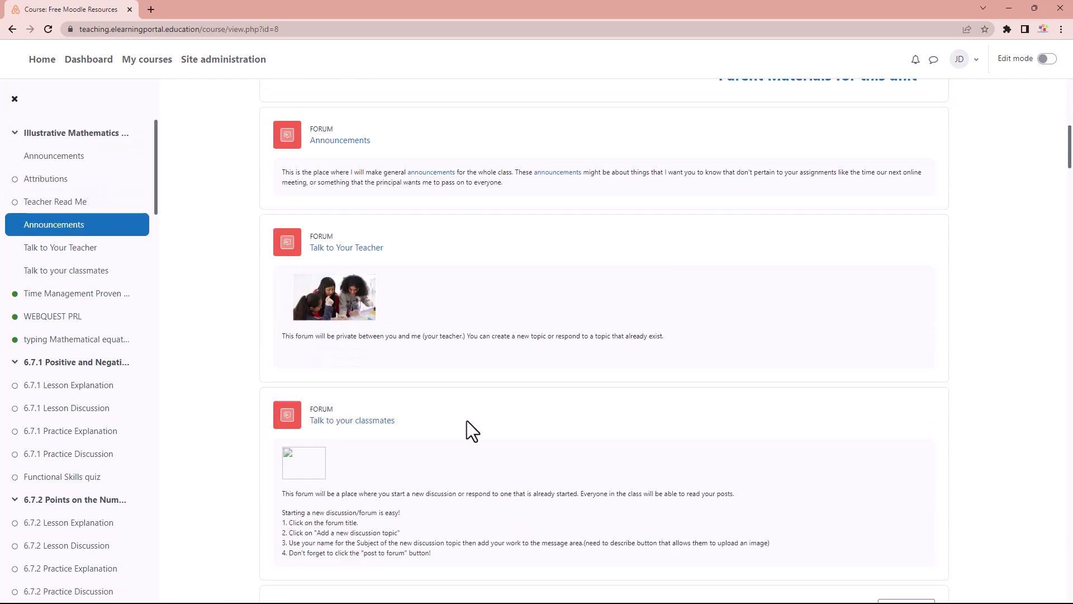
scroll(467, 420, down, 10)
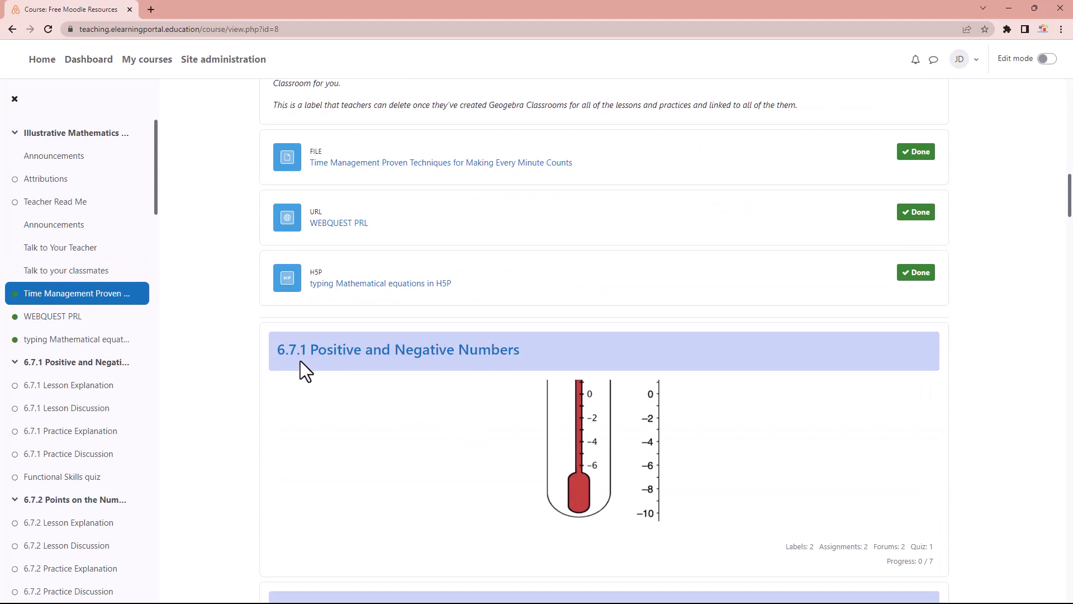
scroll(610, 358, down, 3)
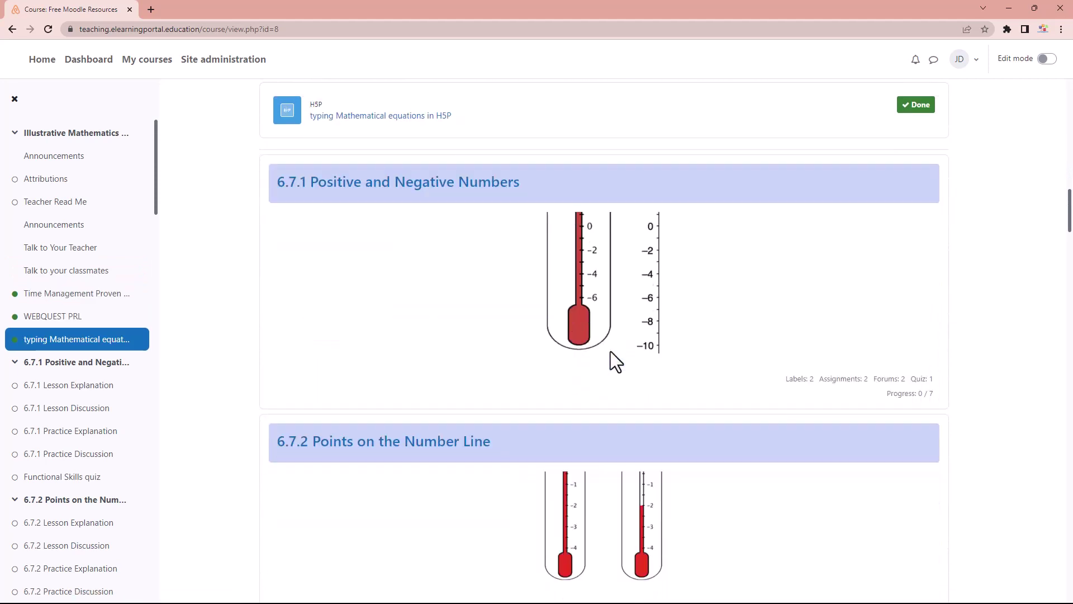
scroll(611, 351, down, 7)
scroll(543, 501, down, 9)
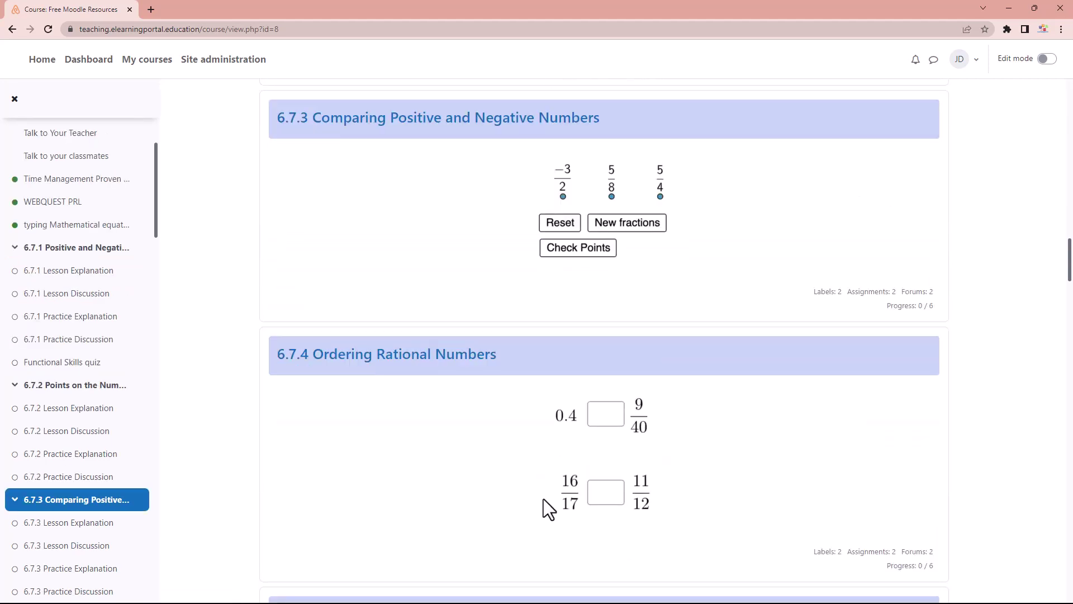
scroll(543, 500, up, 7)
scroll(543, 501, up, 15)
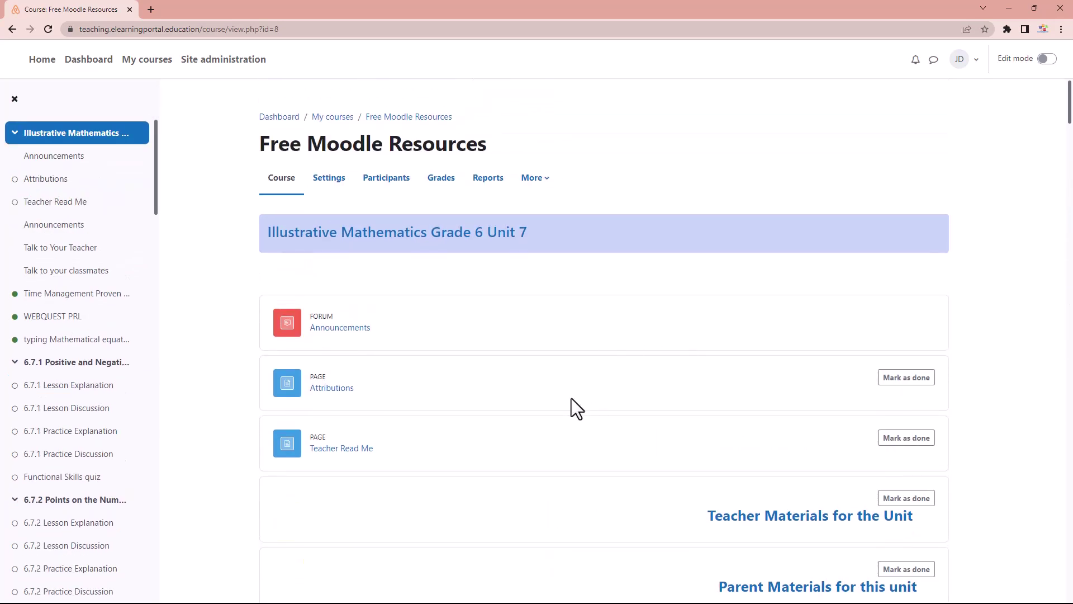
In the course settings, change the course format to Edwiser course formats, then save and display the course.
click(331, 182)
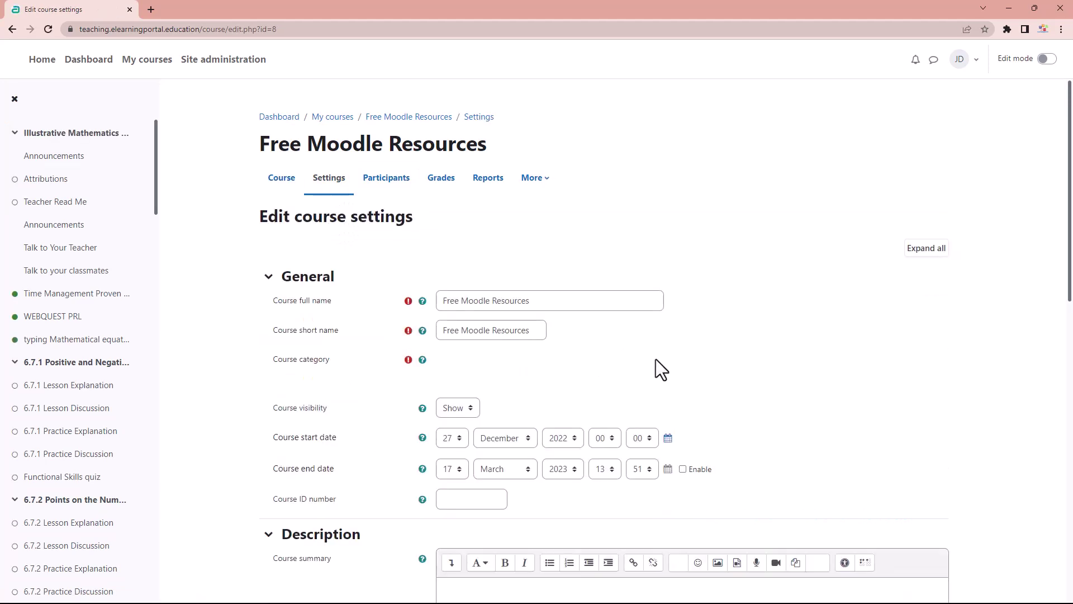
scroll(350, 418, down, 10)
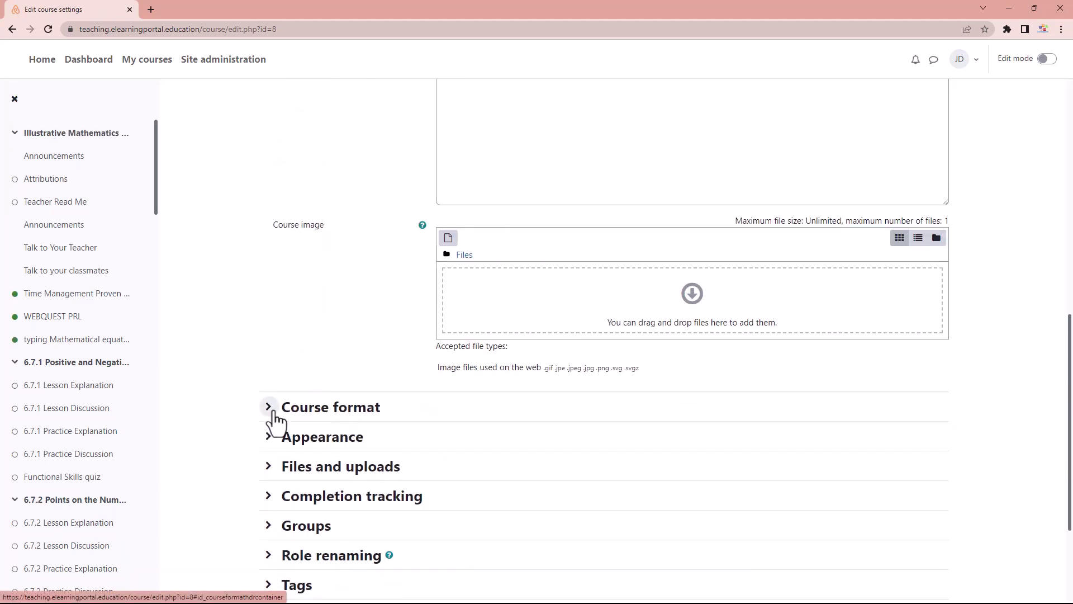
click(271, 410)
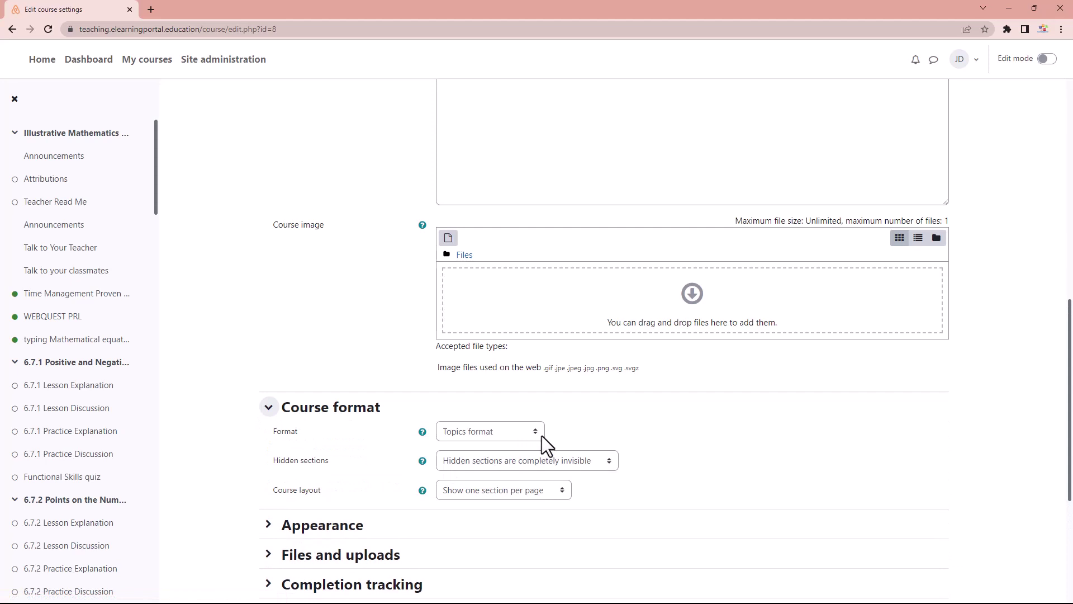
click(536, 431)
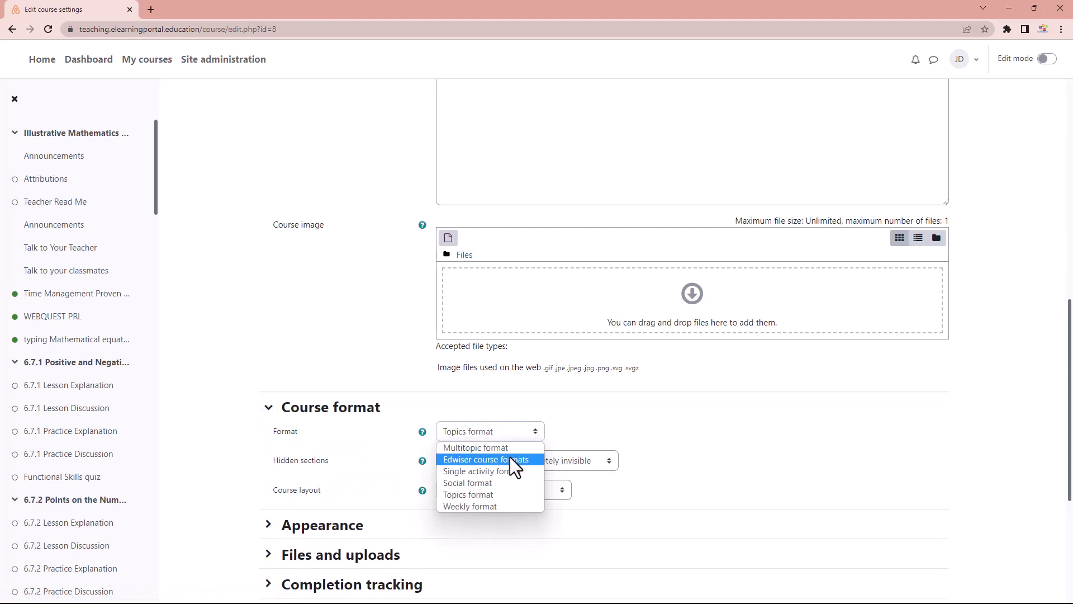
key(Escape)
key(e)
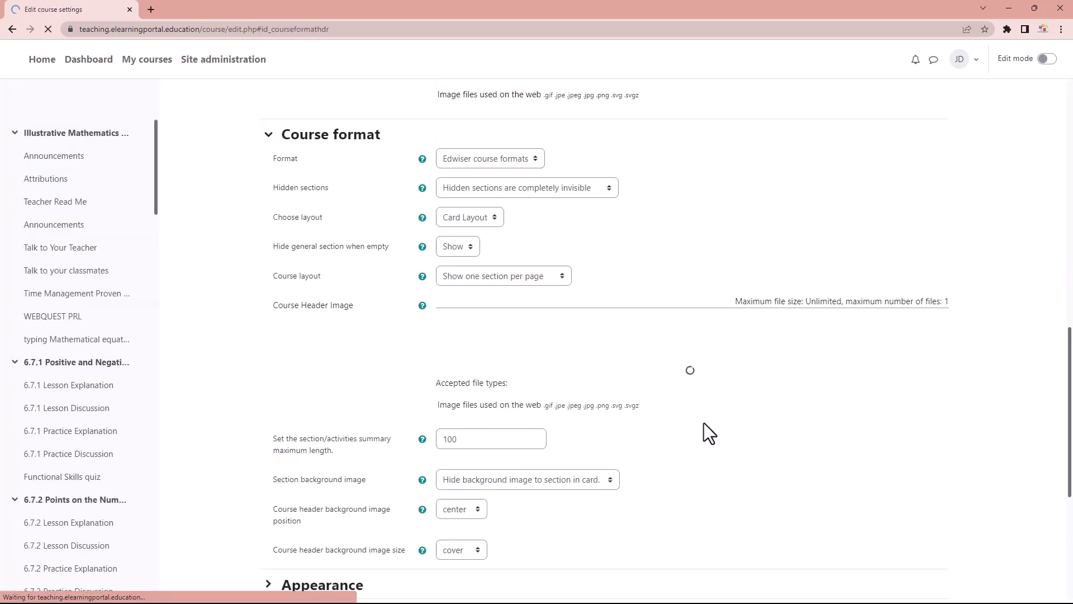
scroll(364, 433, down, 5)
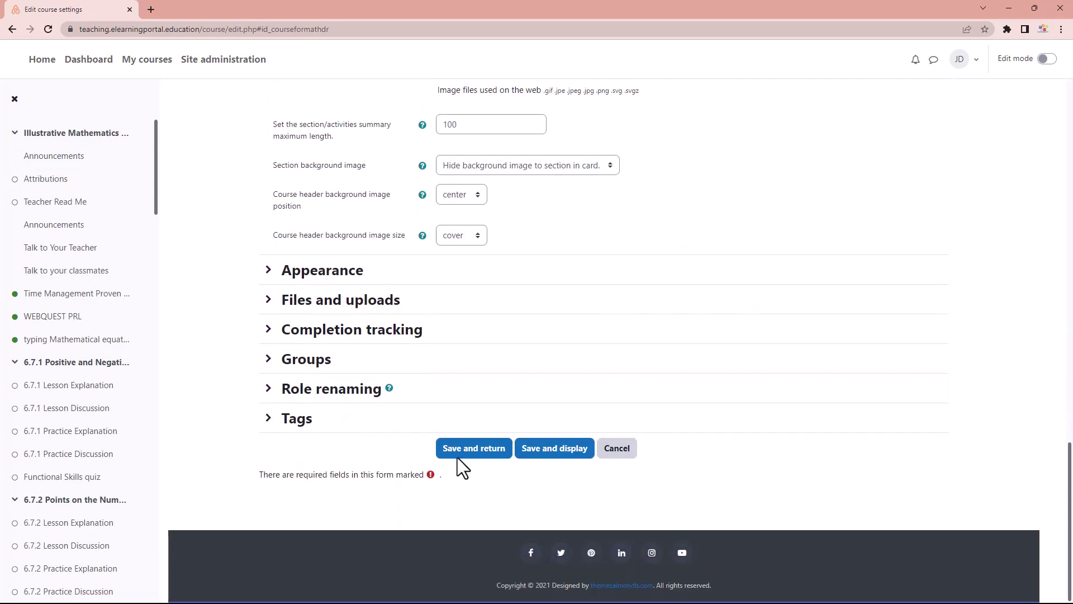
click(556, 448)
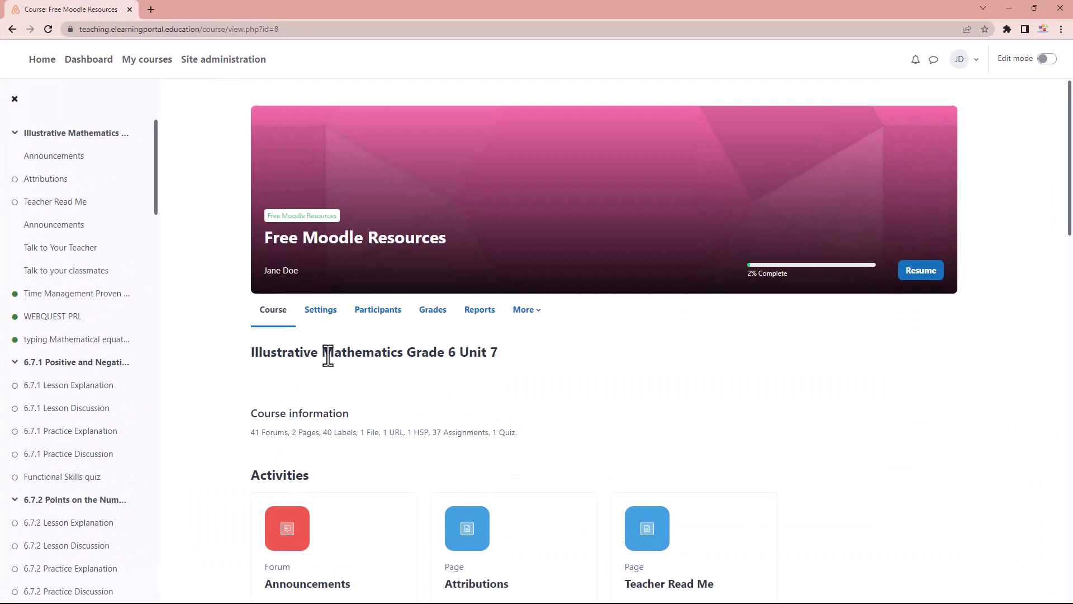
Examine the course's activity and section cards, then open section 6.7.1 Positive and Negative Numbers and review its activities.
scroll(335, 391, down, 2)
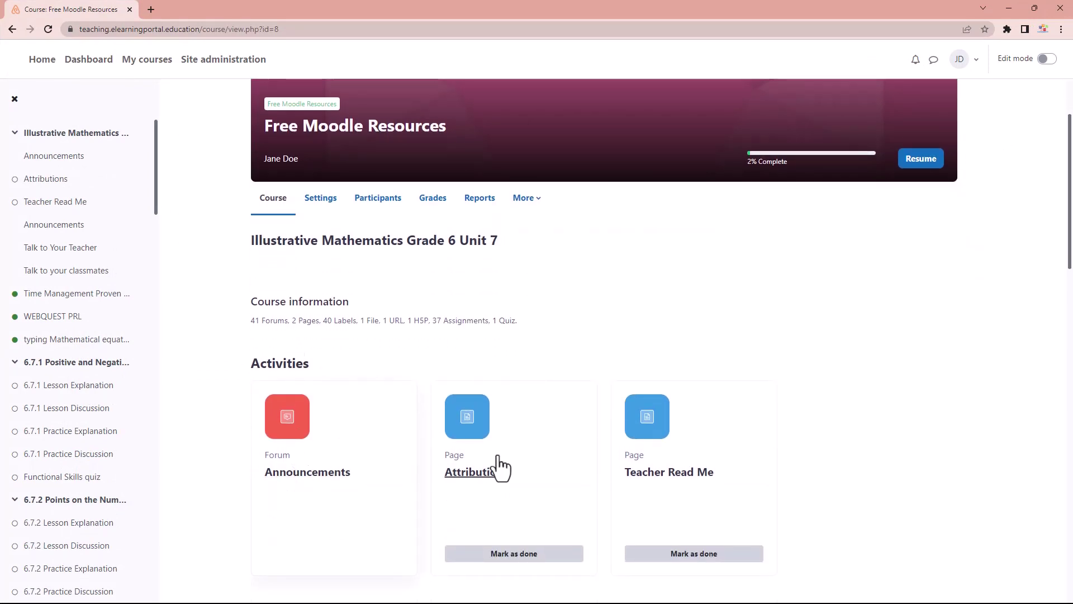
scroll(485, 447, down, 3)
scroll(486, 447, down, 5)
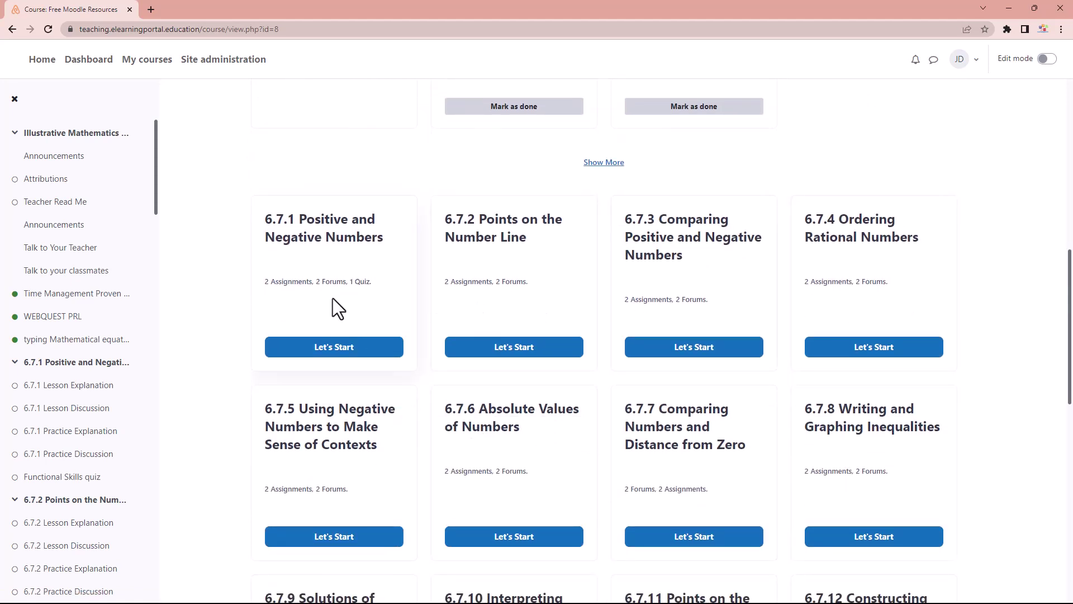
click(335, 349)
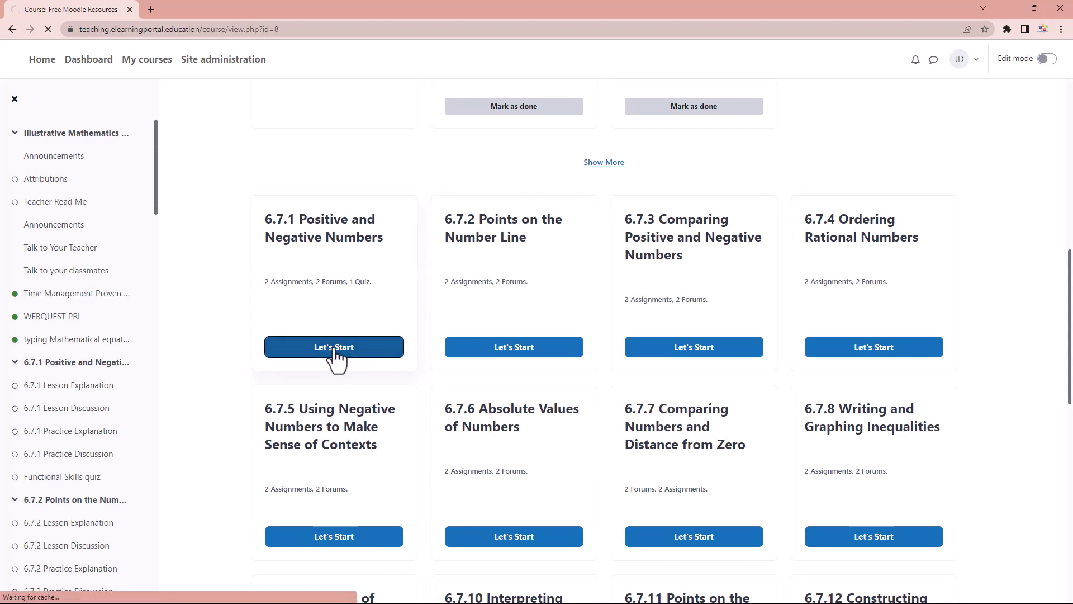
scroll(398, 457, down, 5)
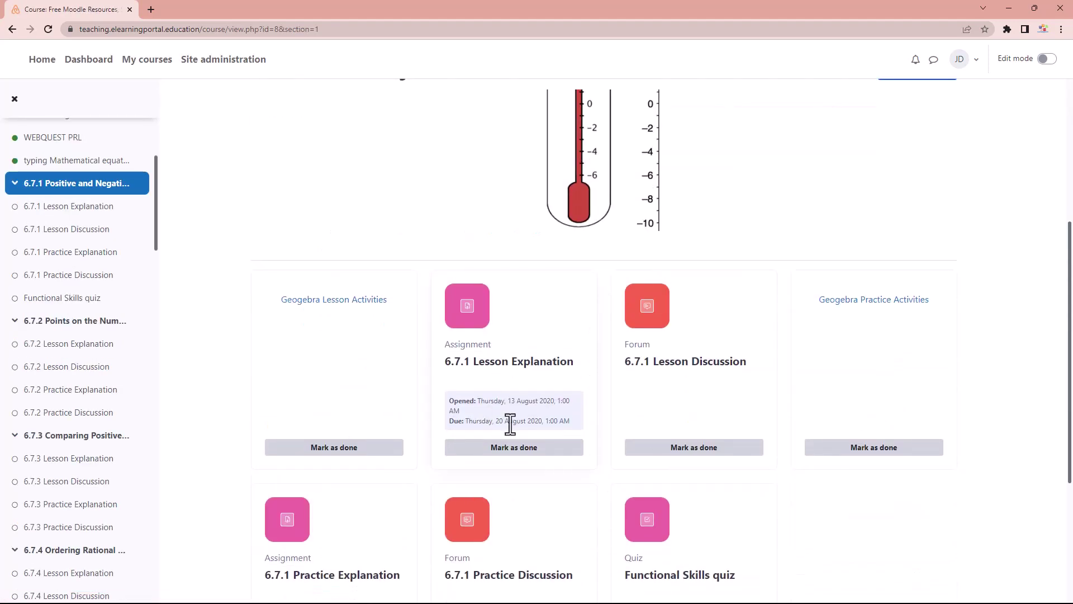
scroll(833, 420, down, 4)
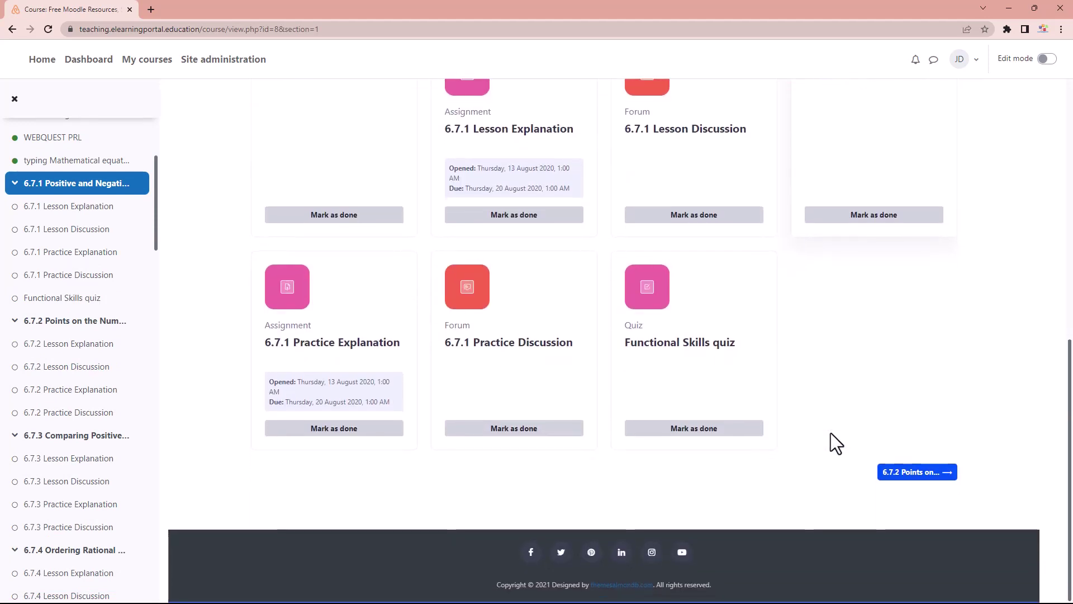
scroll(434, 495, up, 2)
scroll(434, 494, up, 8)
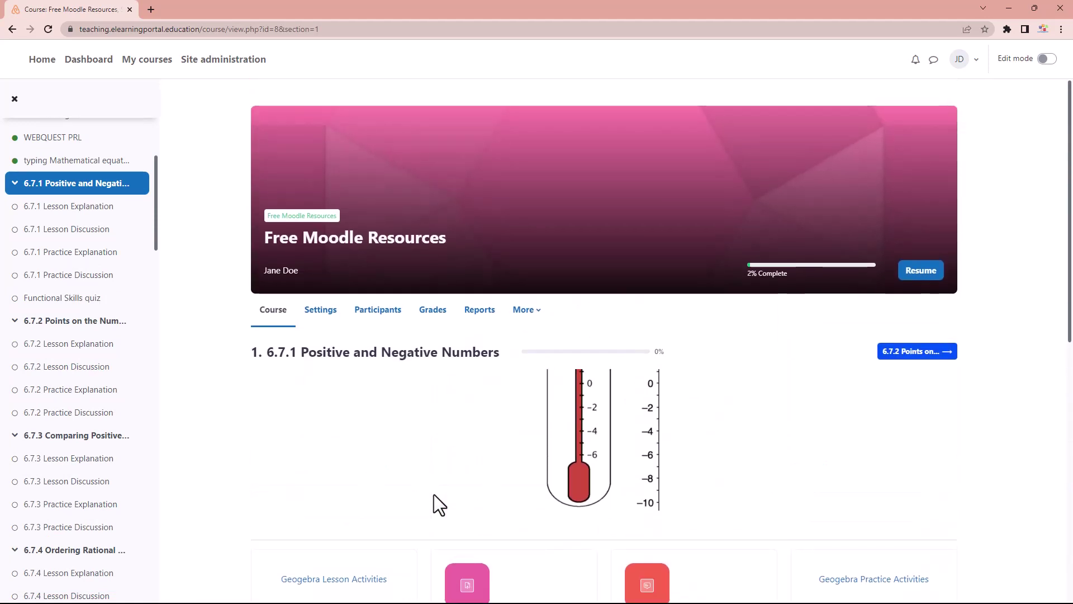
In the course settings, change the course format to Multitopic format, then save and display the course.
click(322, 313)
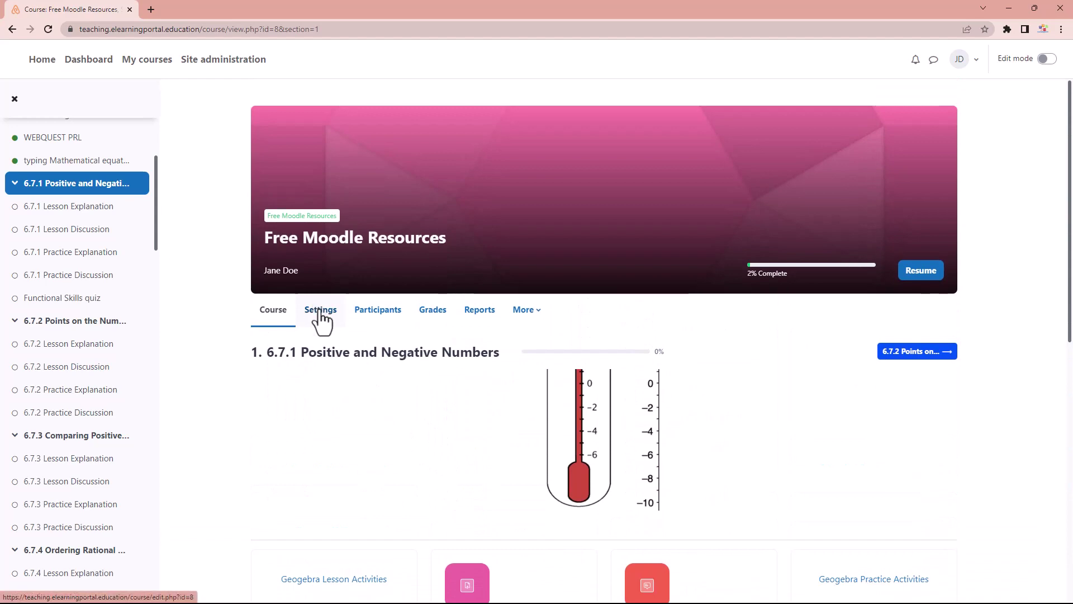
scroll(422, 464, down, 7)
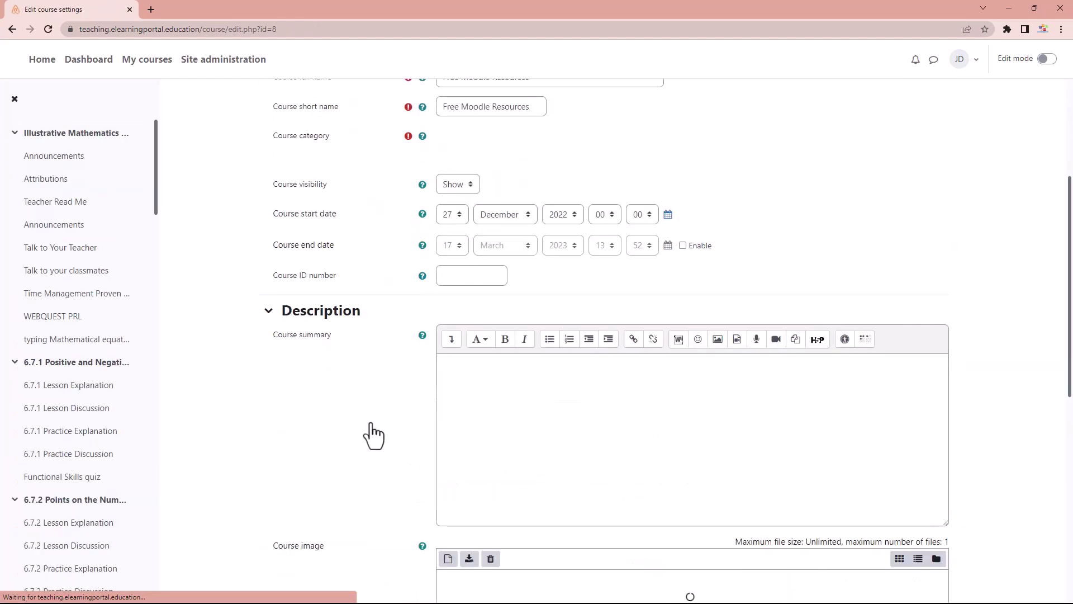
scroll(371, 421, down, 3)
click(275, 358)
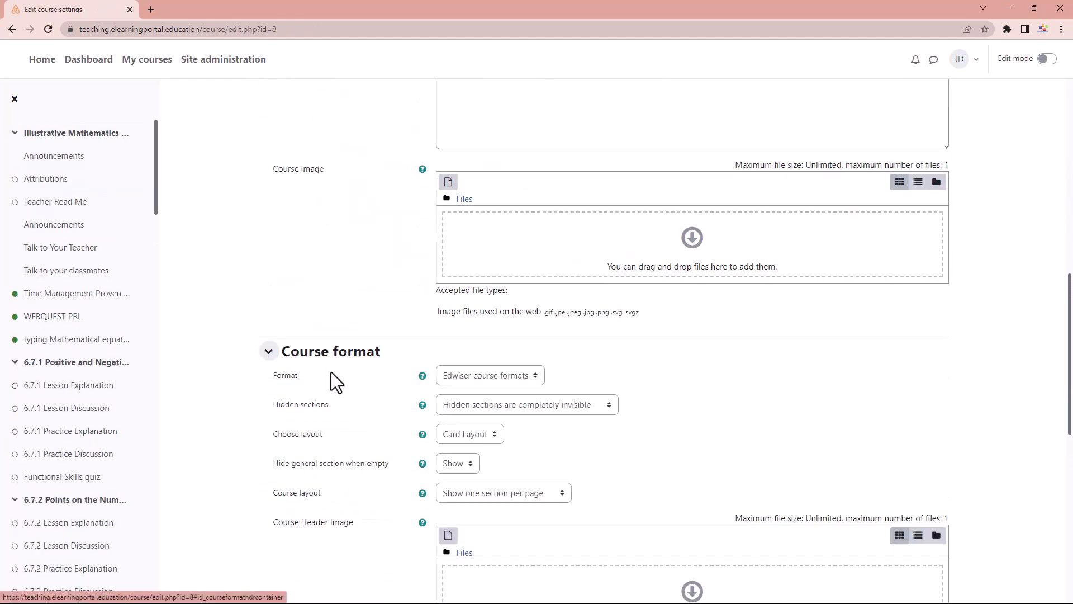
click(537, 377)
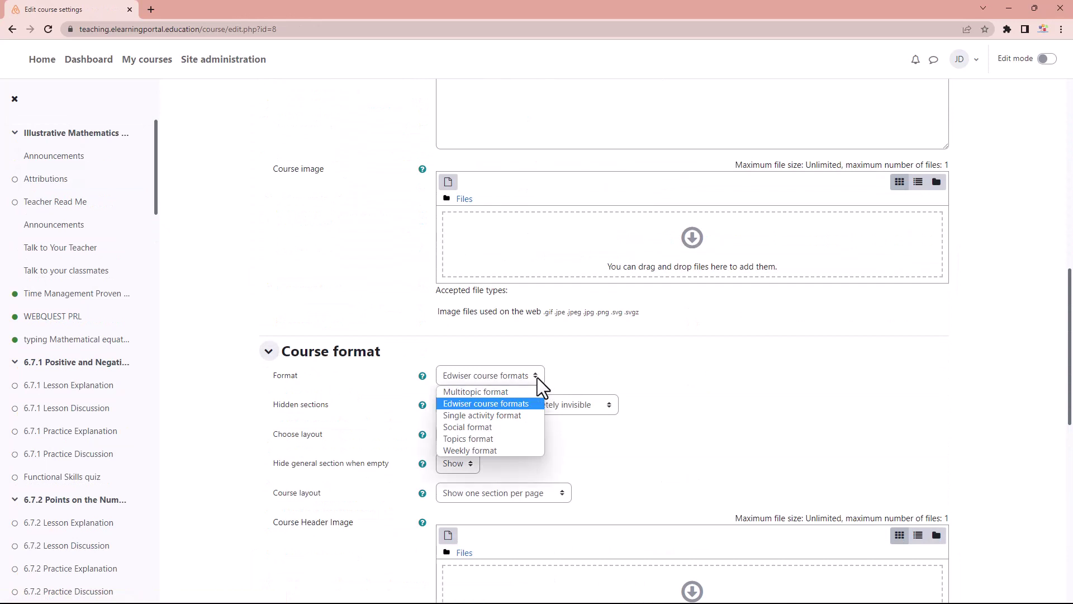
click(471, 392)
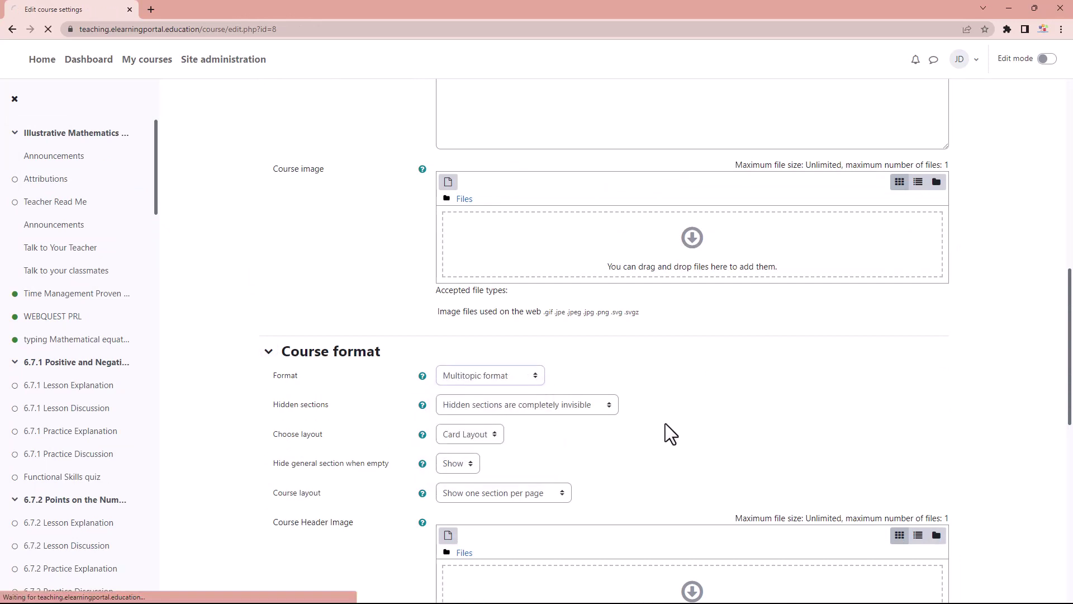
scroll(666, 423, down, 1)
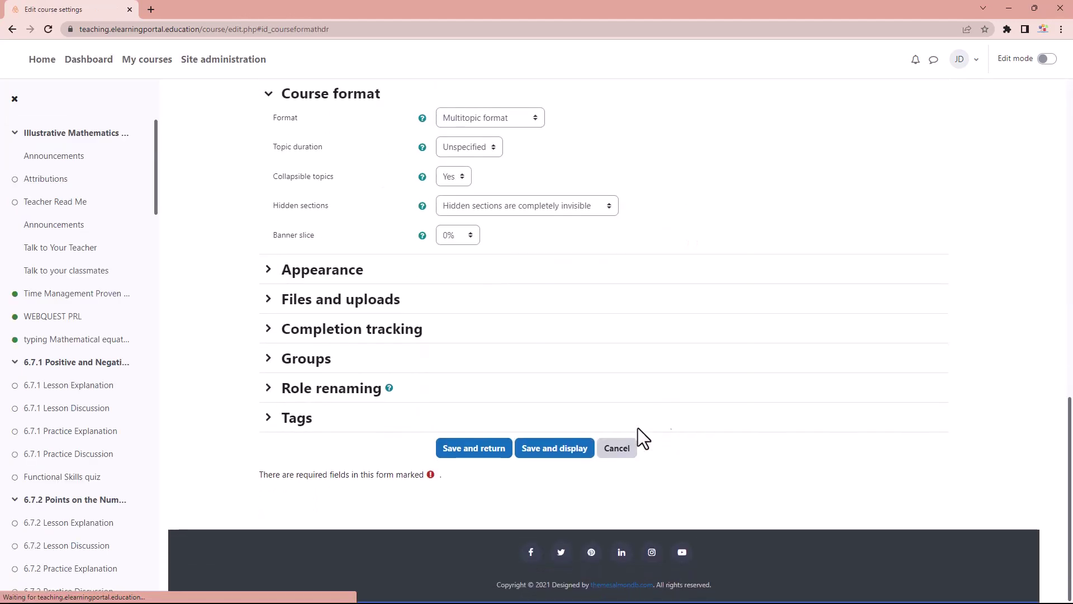
click(559, 450)
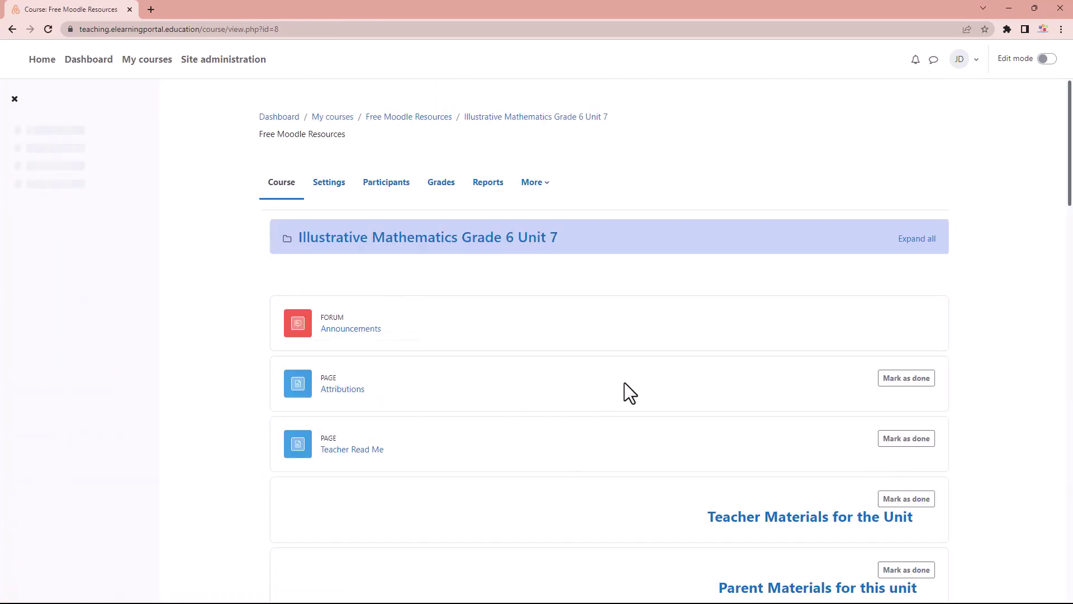
Examine how Multitopic format lays out the Illustrative Mathematics Grade 6 Unit 7 activities and the section headings beneath them.
click(914, 240)
scroll(510, 430, down, 7)
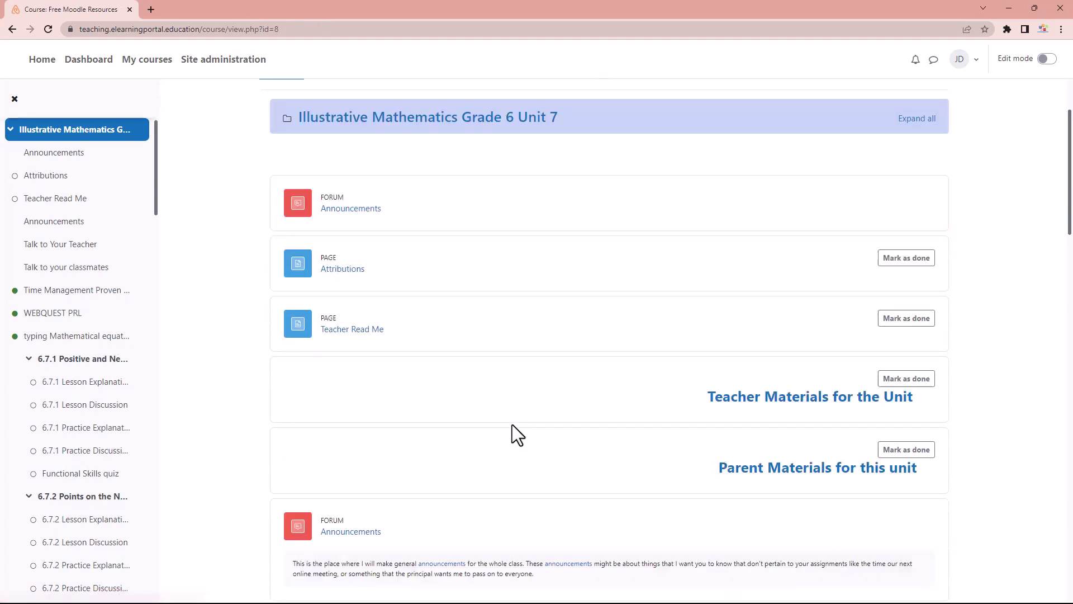
scroll(502, 431, up, 7)
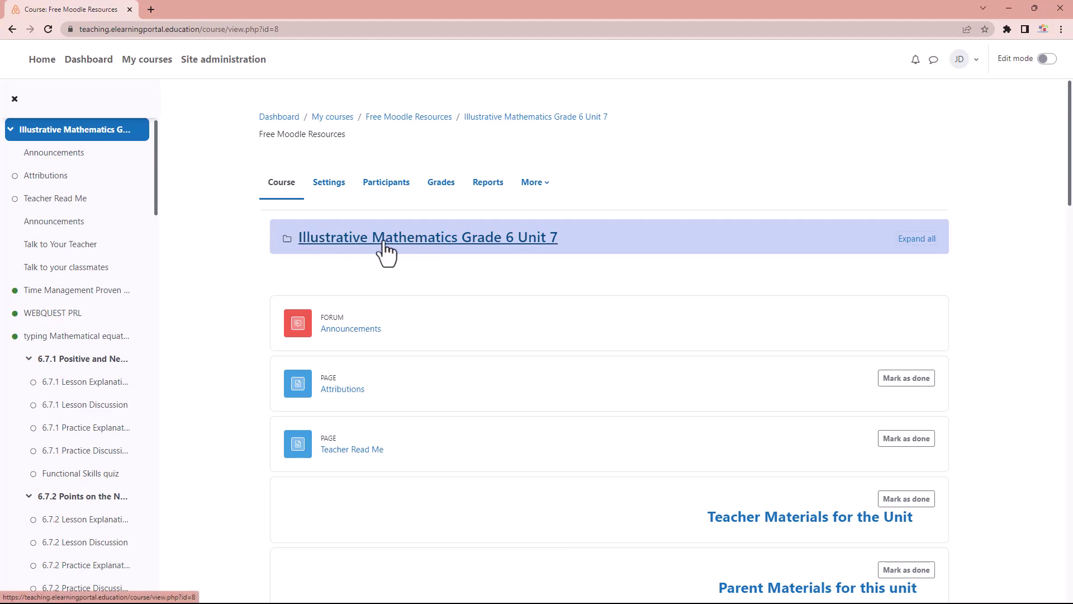
scroll(530, 358, down, 20)
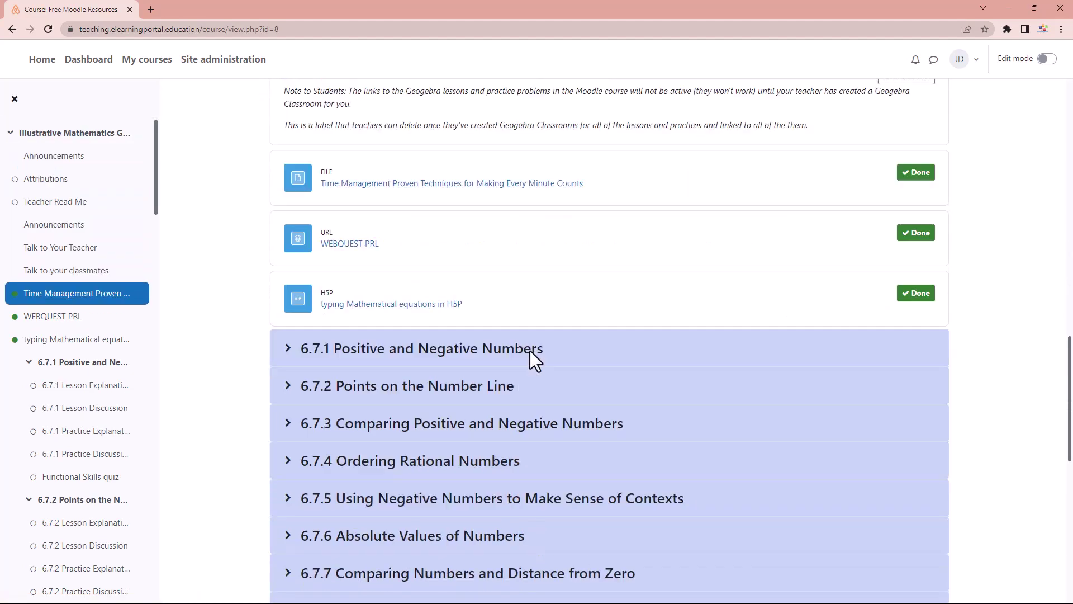
scroll(384, 327, up, 10)
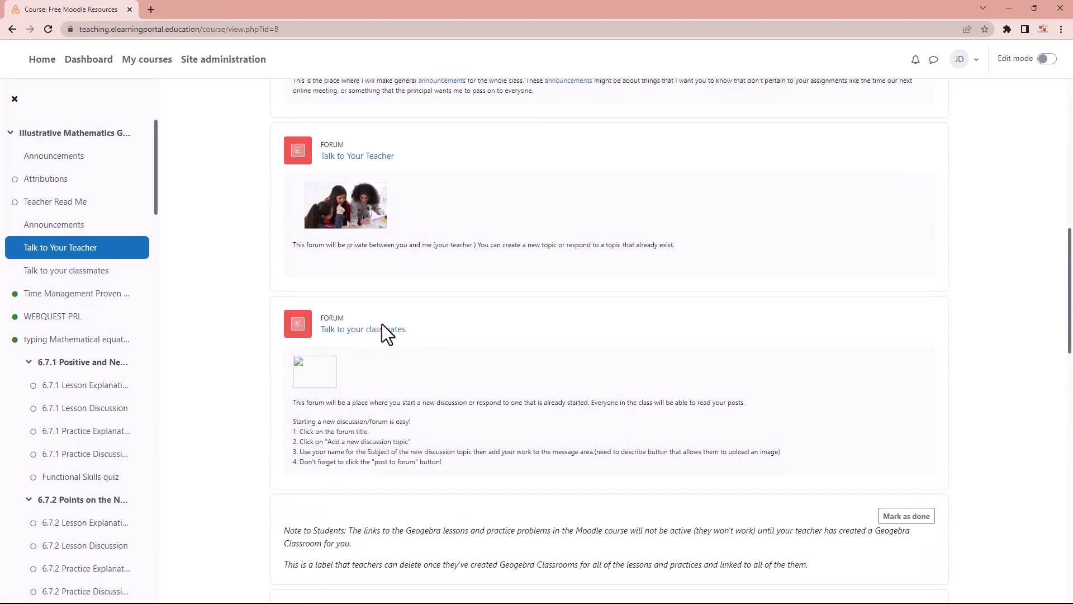
scroll(382, 324, up, 5)
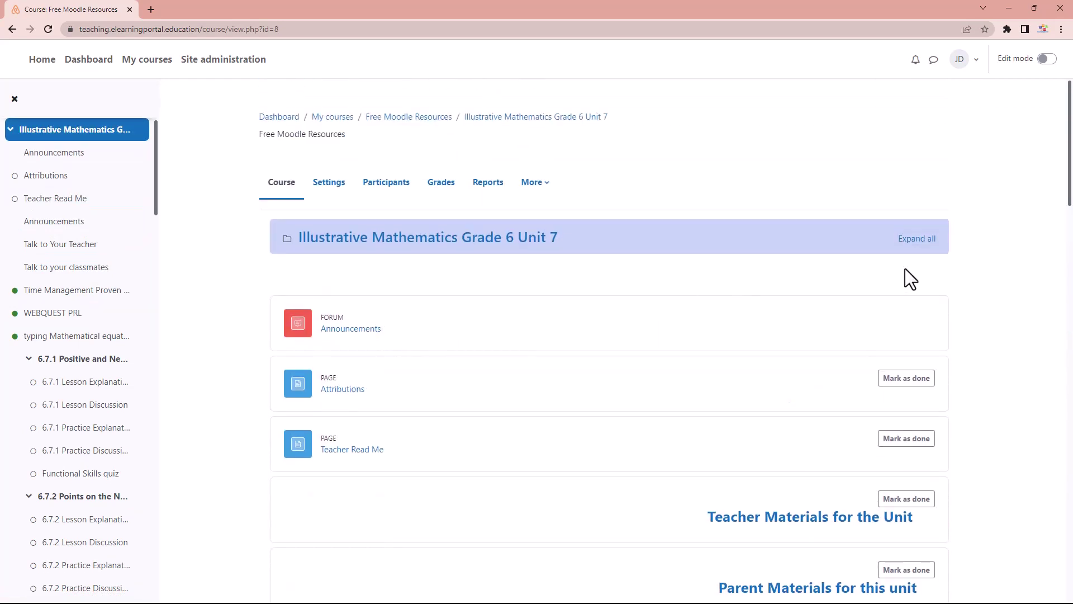
scroll(612, 423, down, 15)
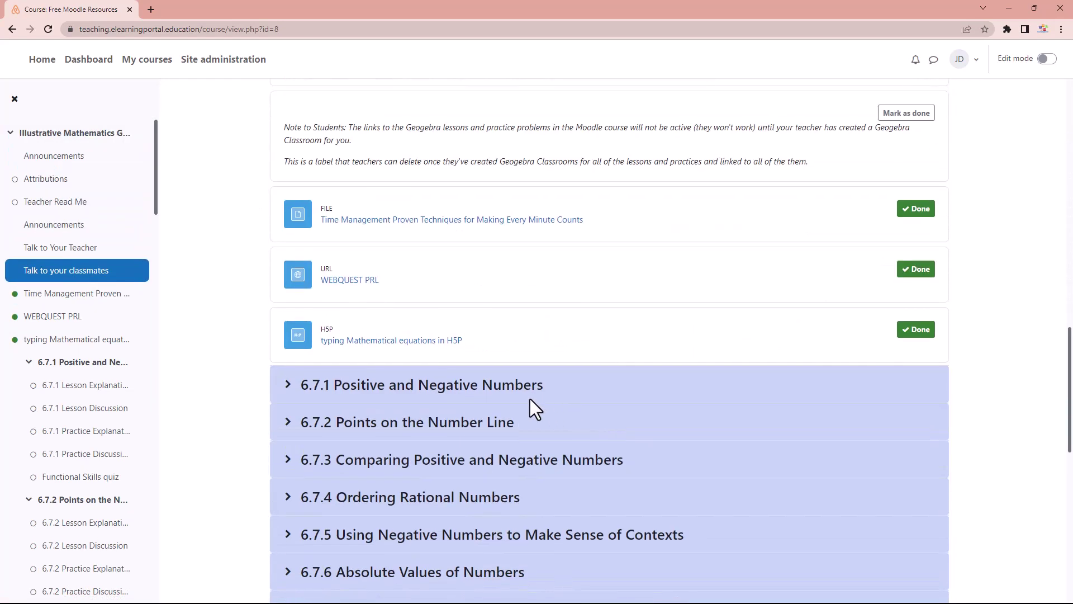
Expand and collapse sections 6.7.1 Positive and Negative Numbers and 6.7.2 Points on the Number Line to check their contents.
click(288, 388)
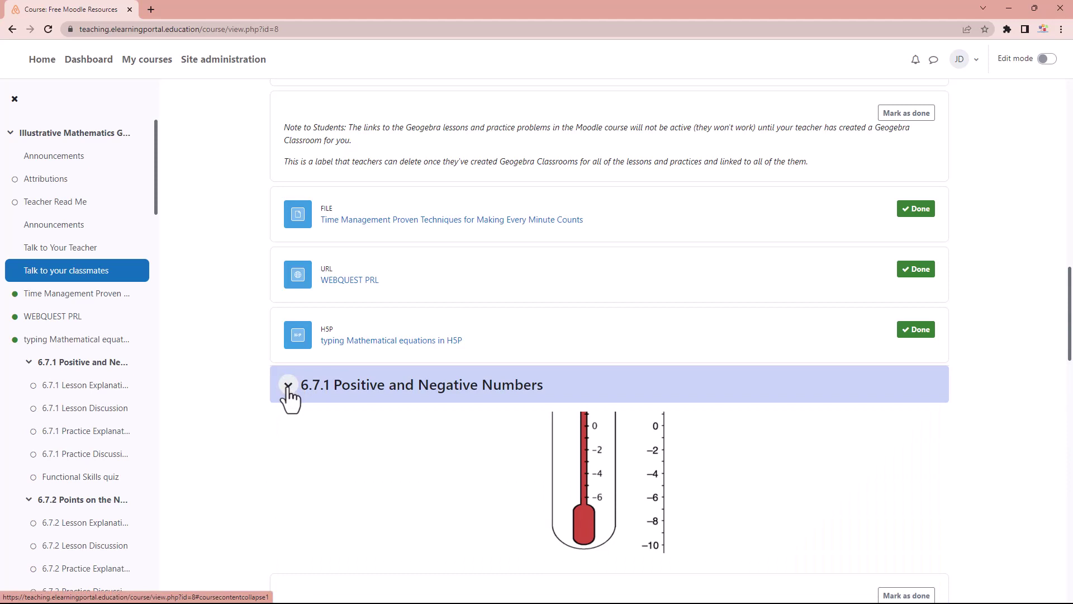
scroll(291, 398, down, 3)
click(289, 219)
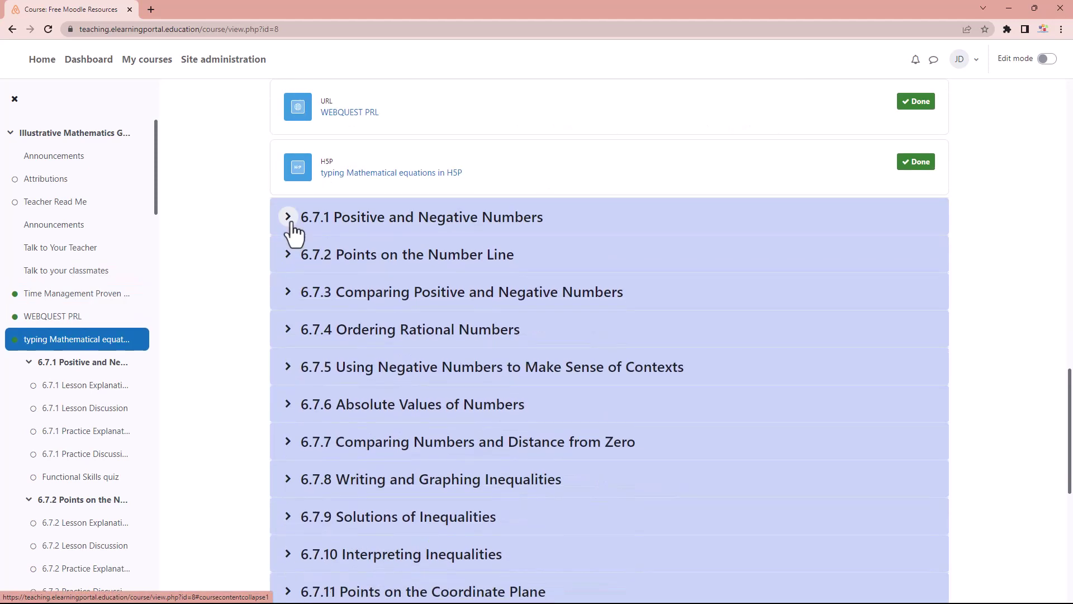
click(289, 218)
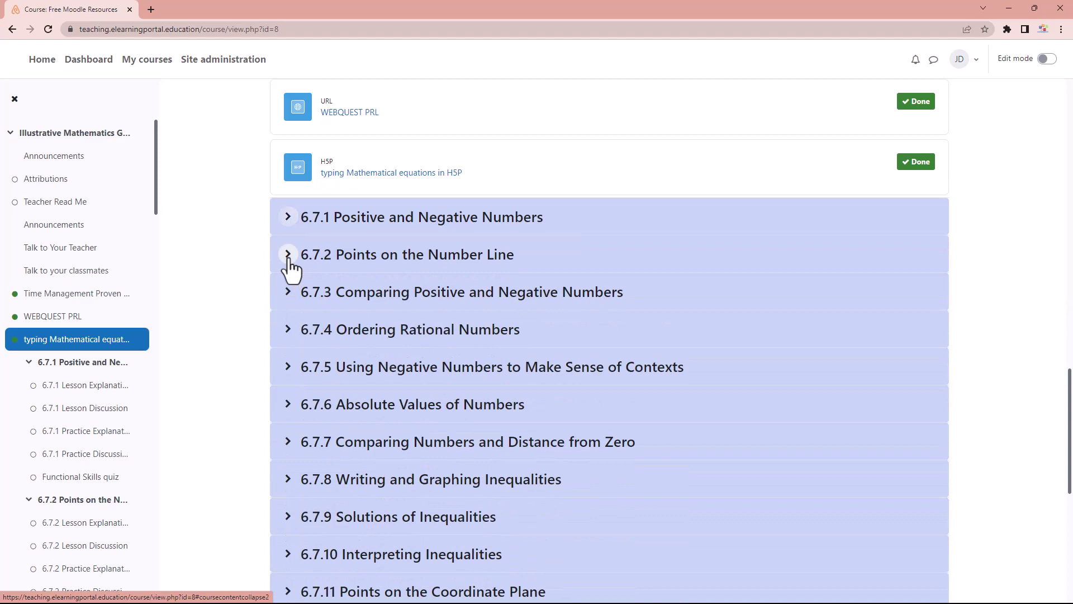
click(288, 256)
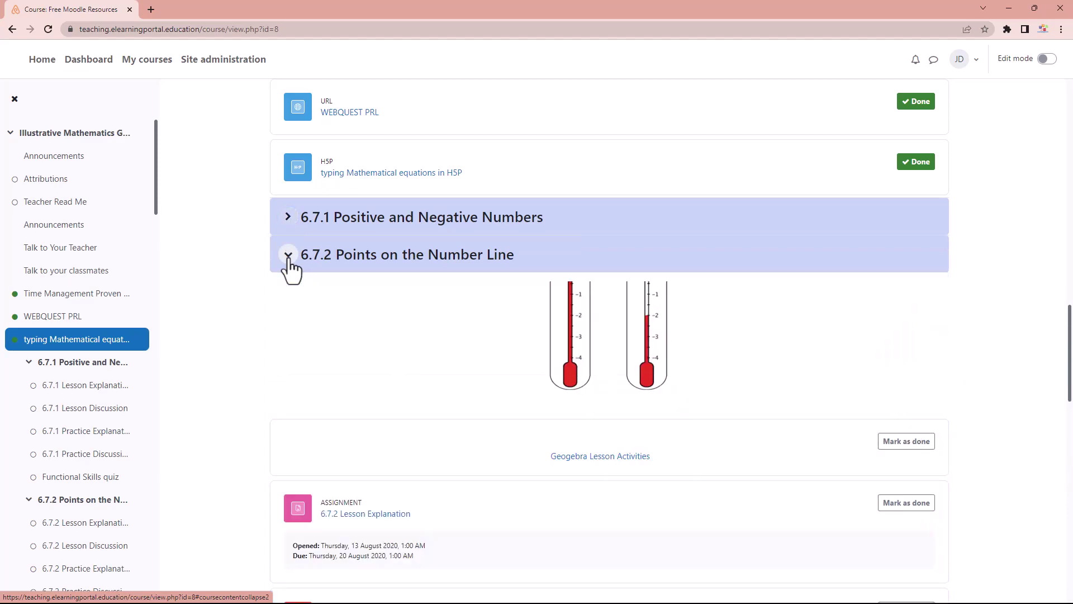
click(288, 256)
Expand section 6.7.4 Ordering Rational Numbers, review its activities, and collapse it again.
click(289, 336)
scroll(300, 380, down, 3)
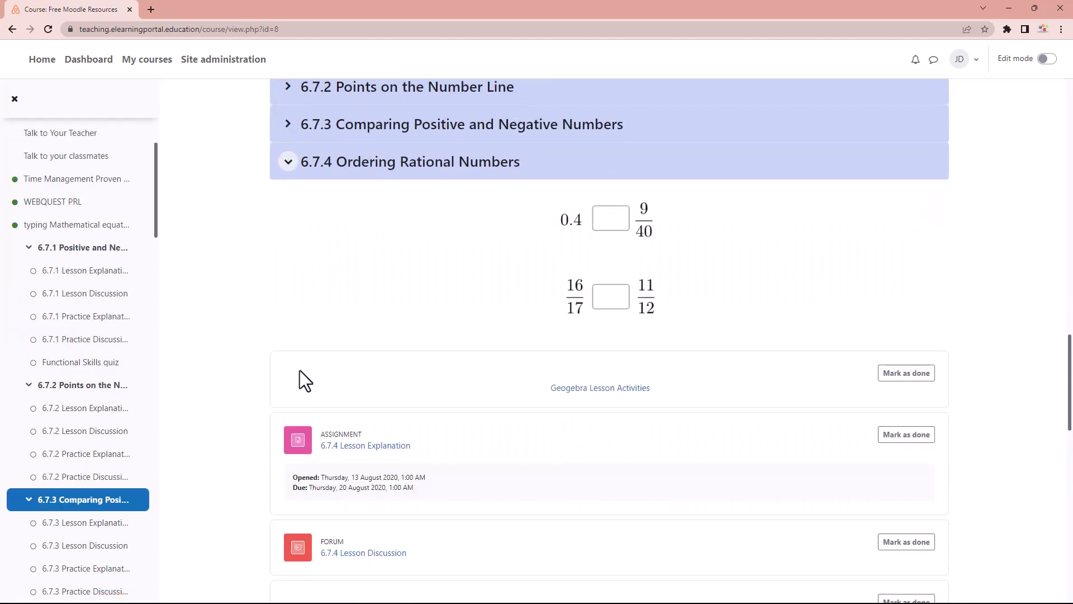
scroll(299, 370, down, 4)
scroll(300, 368, up, 5)
click(288, 224)
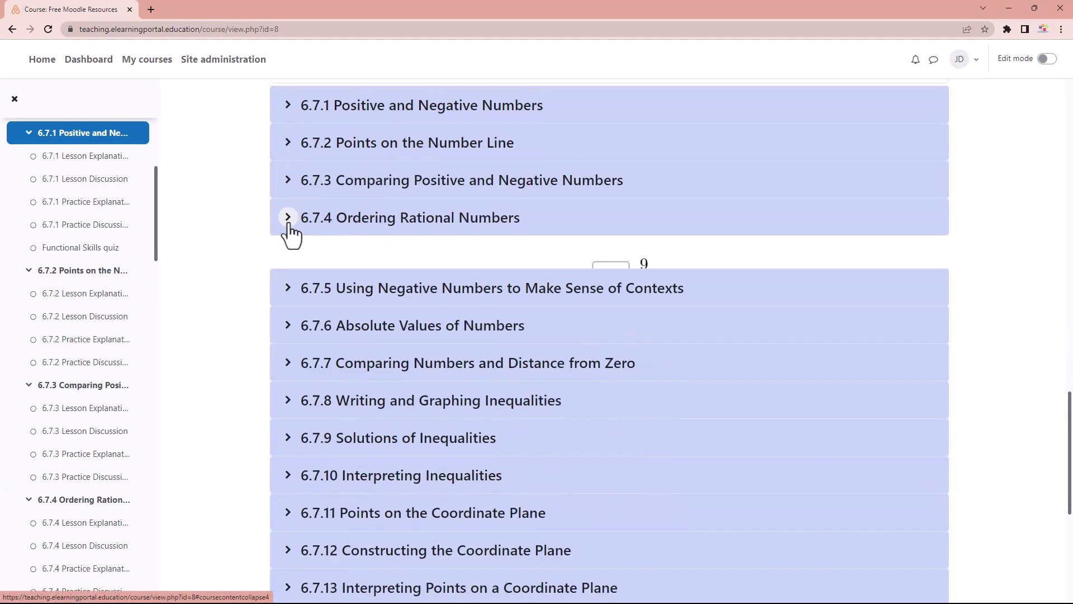
Expand sections 6.7.8, 6.7.9 and 6.7.11 and review their activities, then return to the start of the course page.
click(288, 370)
scroll(293, 410, down, 10)
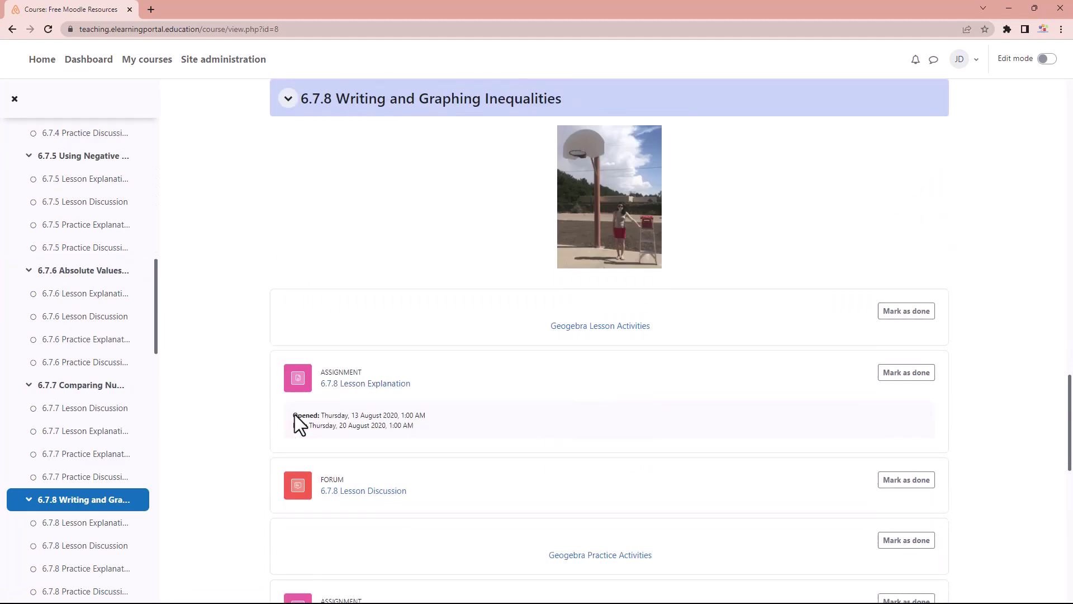
click(289, 365)
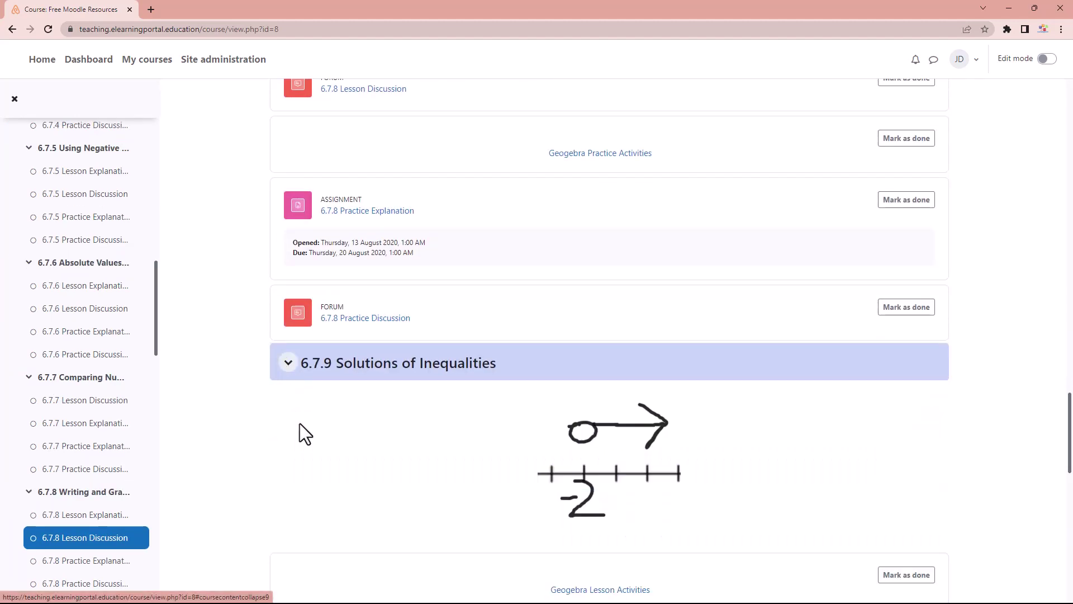
scroll(300, 424, down, 8)
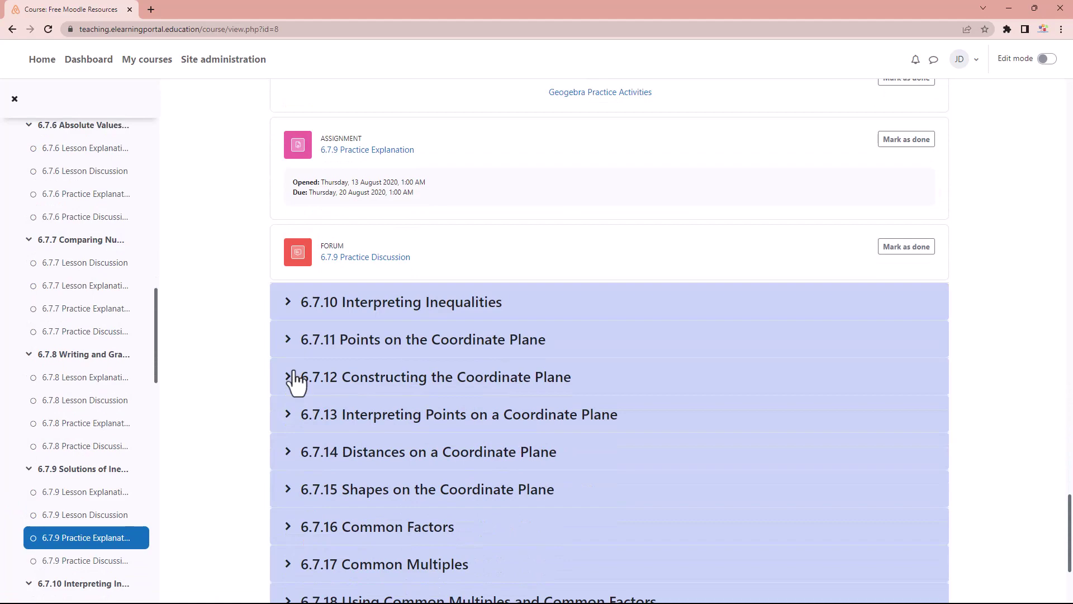
click(288, 341)
scroll(315, 419, down, 4)
scroll(315, 419, up, 11)
scroll(316, 418, up, 20)
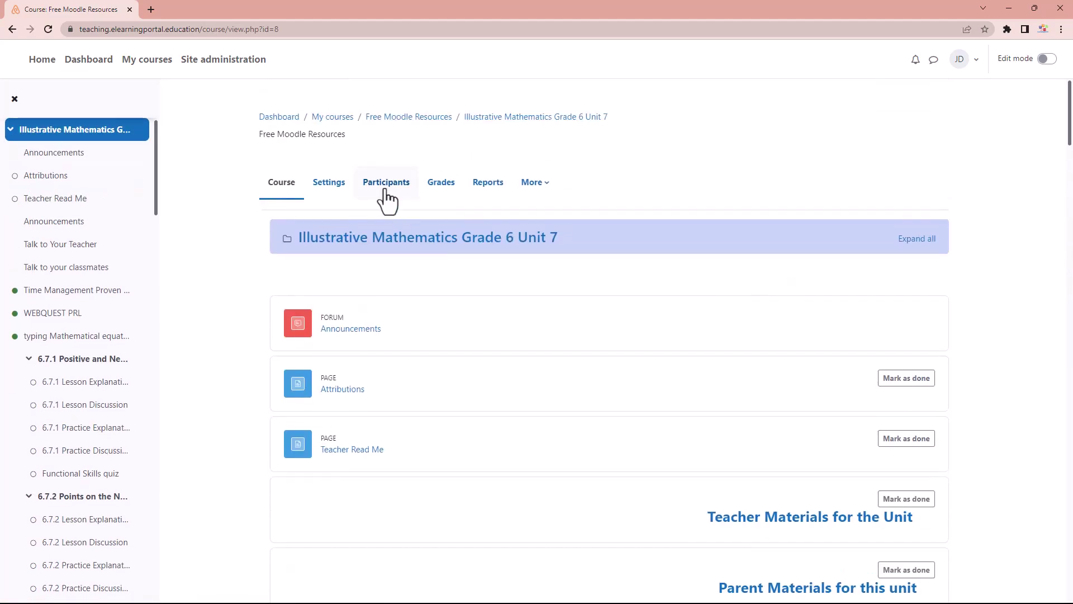
In the course settings, change the course format to Weekly format, then save and display the course.
click(328, 183)
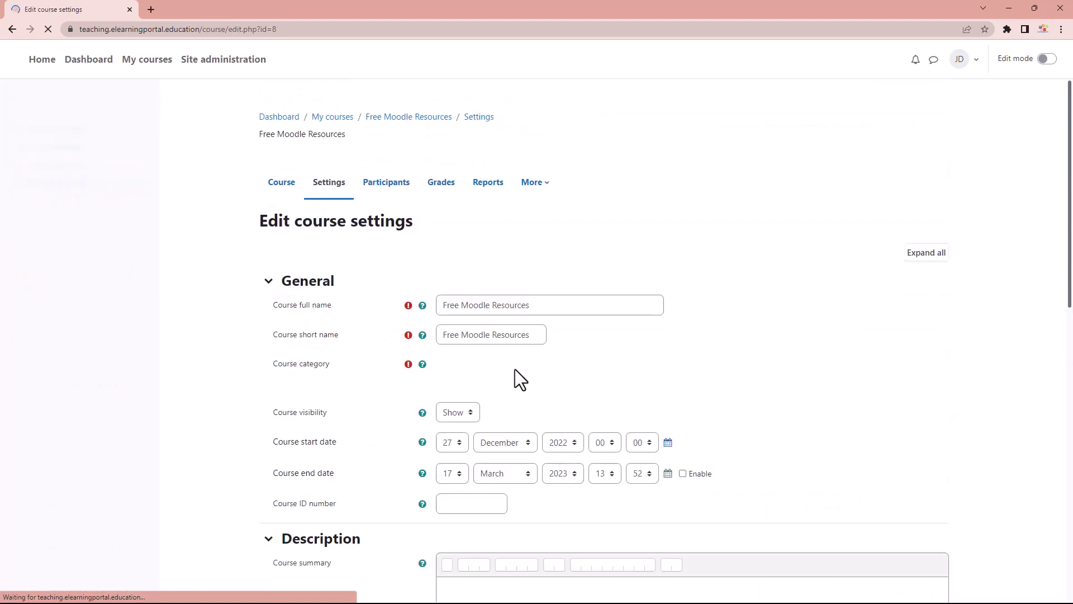
scroll(515, 376, down, 12)
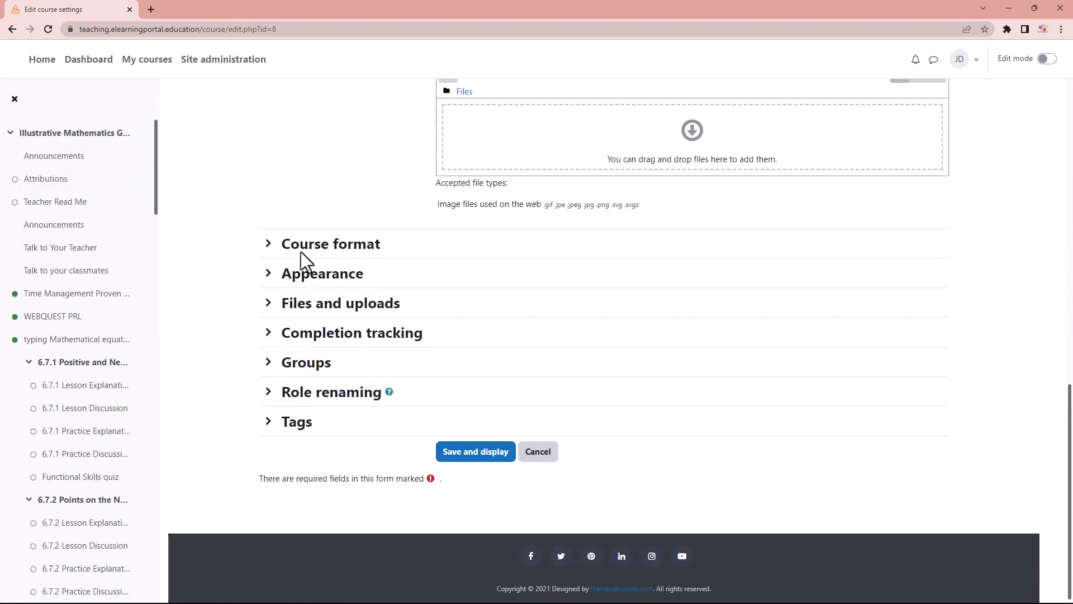
click(270, 245)
click(530, 269)
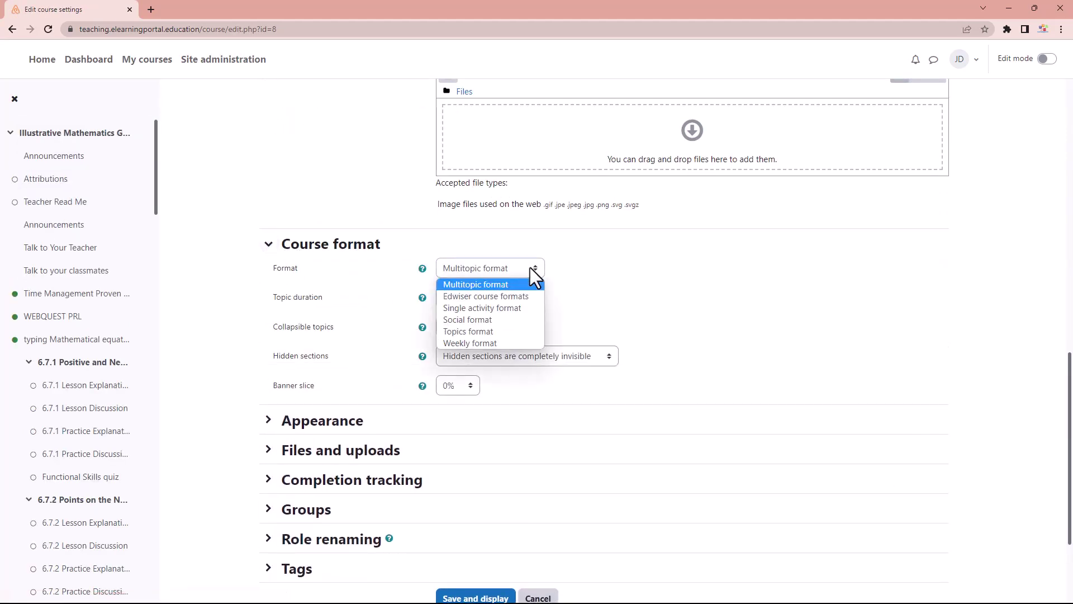
click(495, 342)
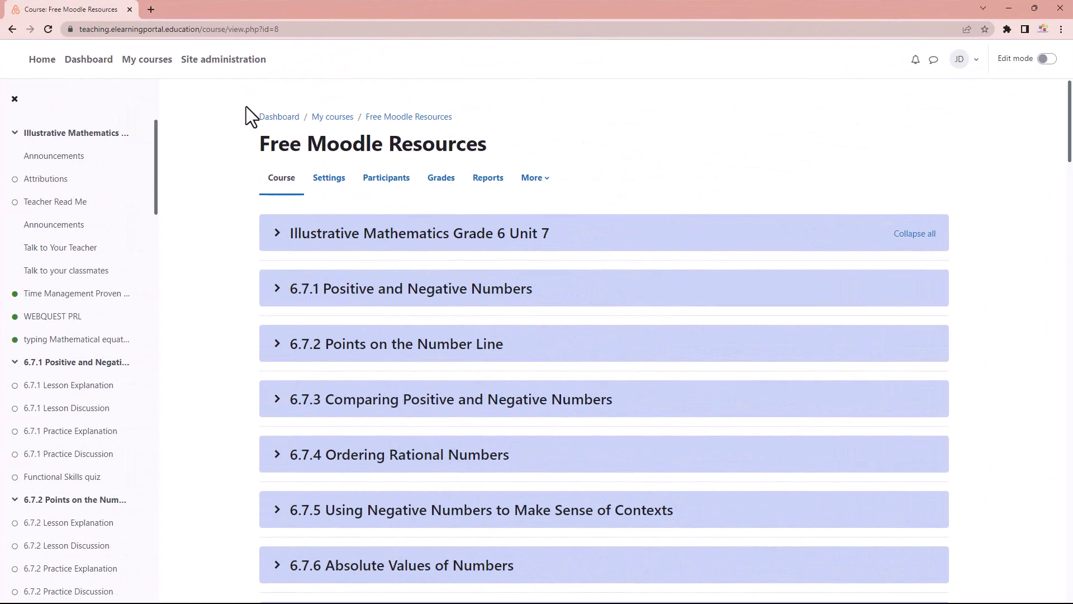
Expand and collapse the Illustrative Mathematics Grade 6 Unit 7 section, then expand all sections and collapse them all again.
click(276, 240)
click(277, 235)
click(916, 233)
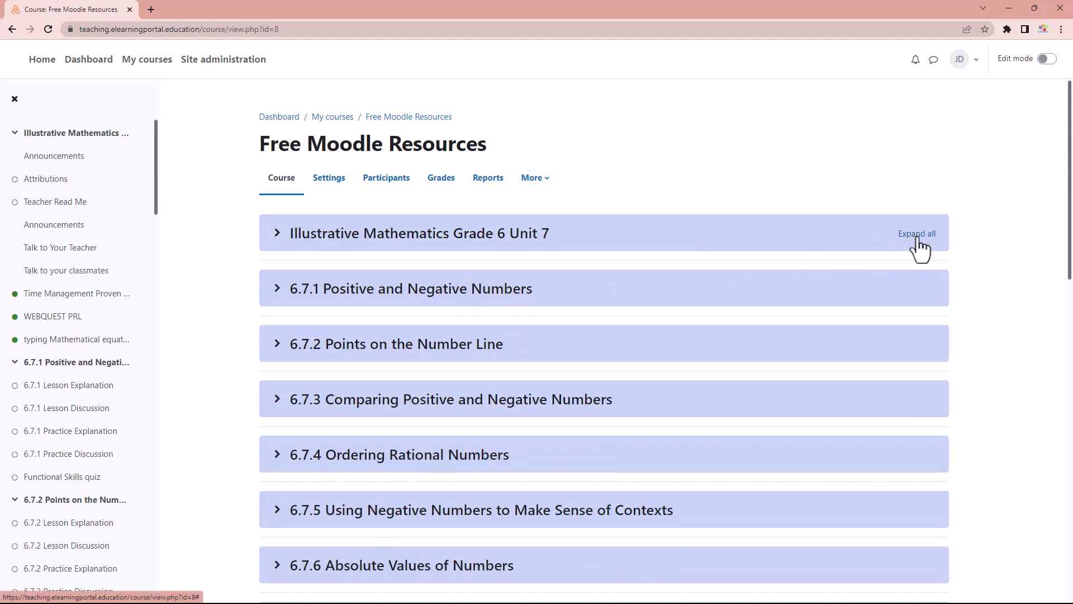
click(917, 235)
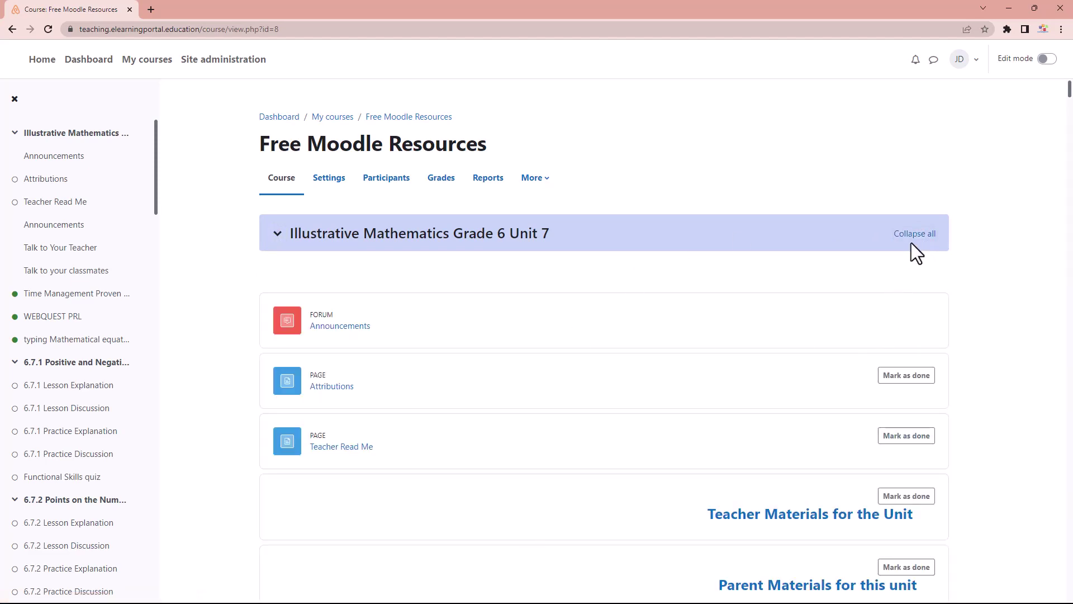
click(915, 241)
Expand the current week's section, 6.7.12 Constructing the Coordinate Plane, and review its activities and the surrounding sections.
scroll(467, 419, down, 5)
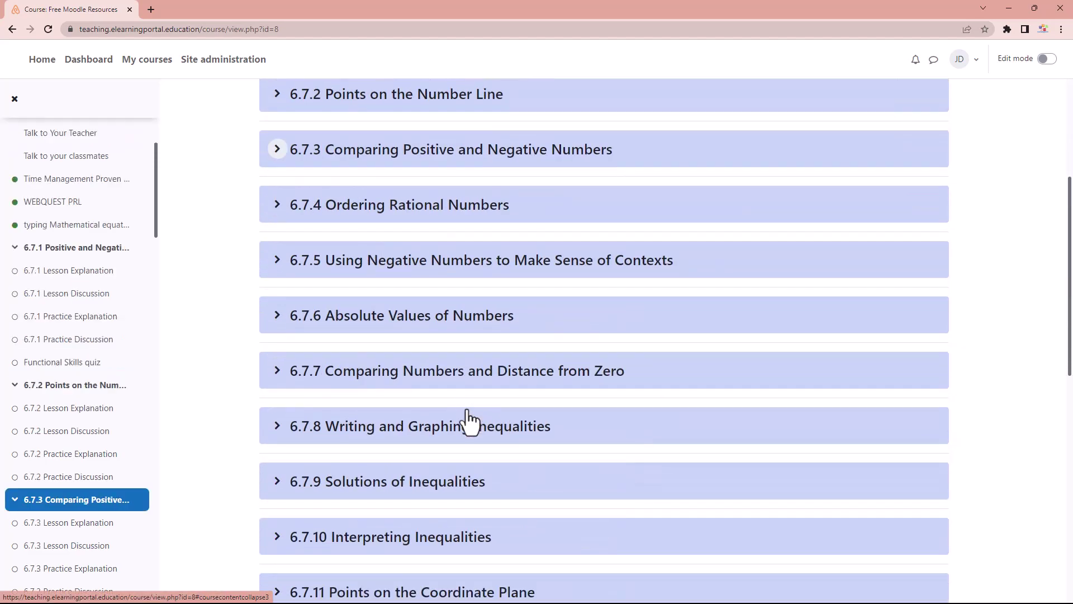
scroll(467, 420, down, 5)
click(277, 339)
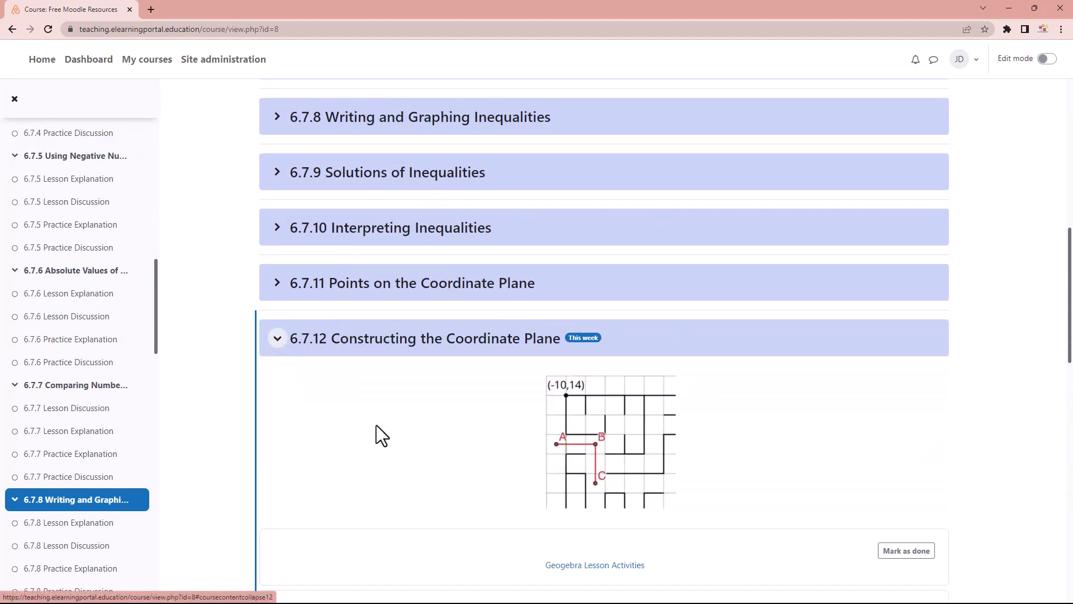
scroll(377, 425, down, 10)
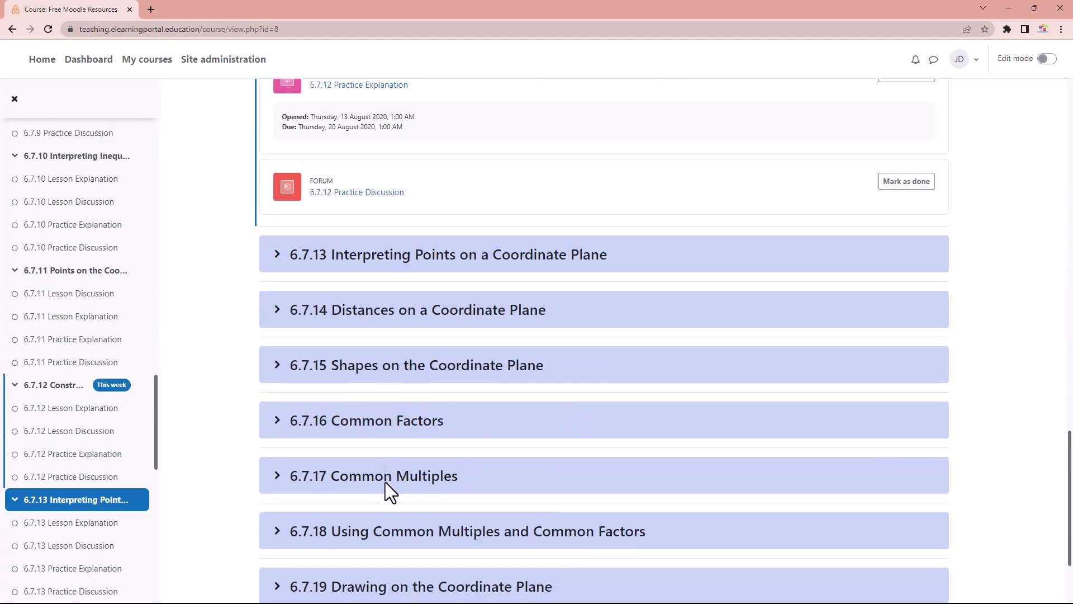
scroll(385, 482, up, 15)
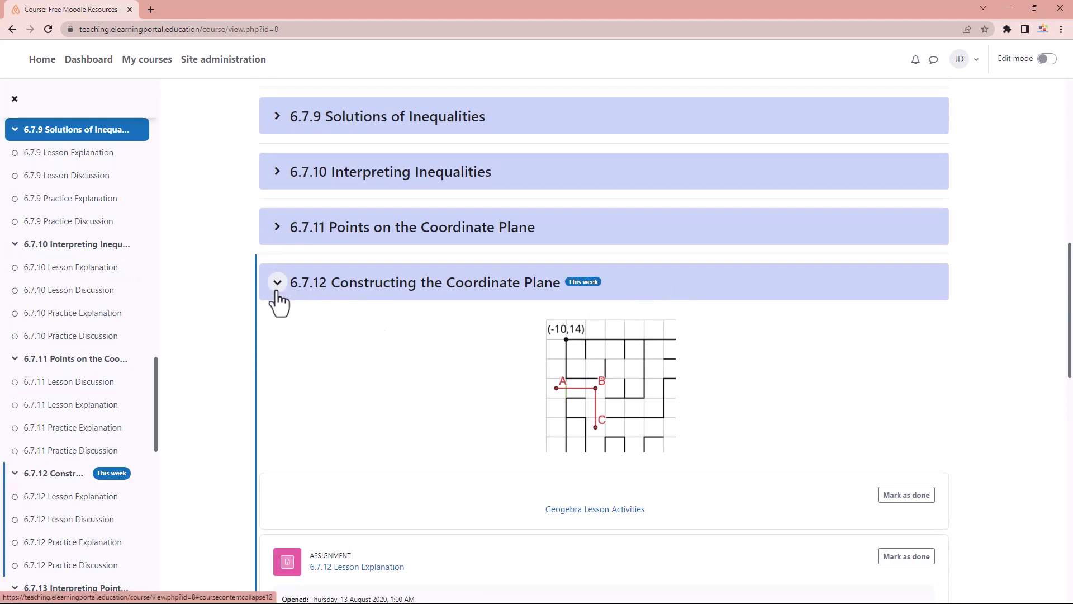
scroll(317, 435, down, 5)
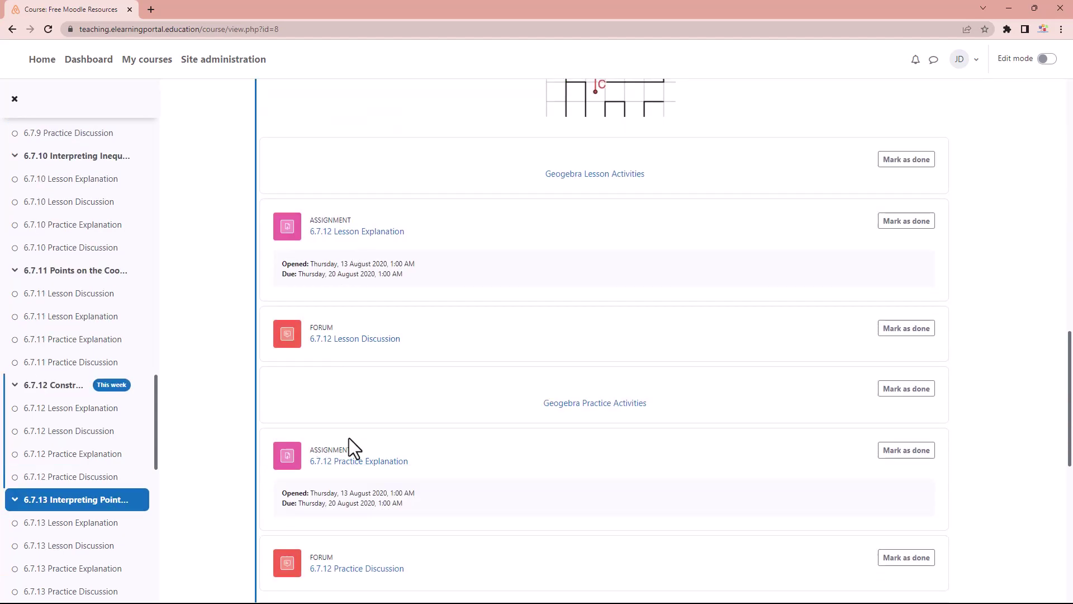
scroll(349, 437, down, 3)
scroll(350, 421, up, 10)
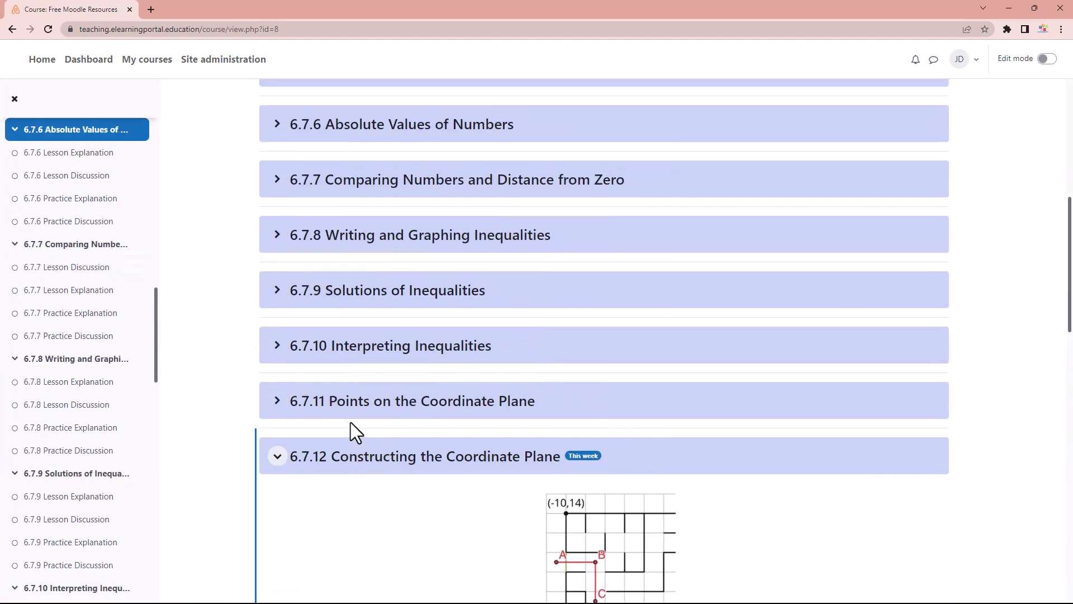
Open the course's settings page, then bring up the plugins directory on moodle.org in a new browser tab.
scroll(351, 427, up, 8)
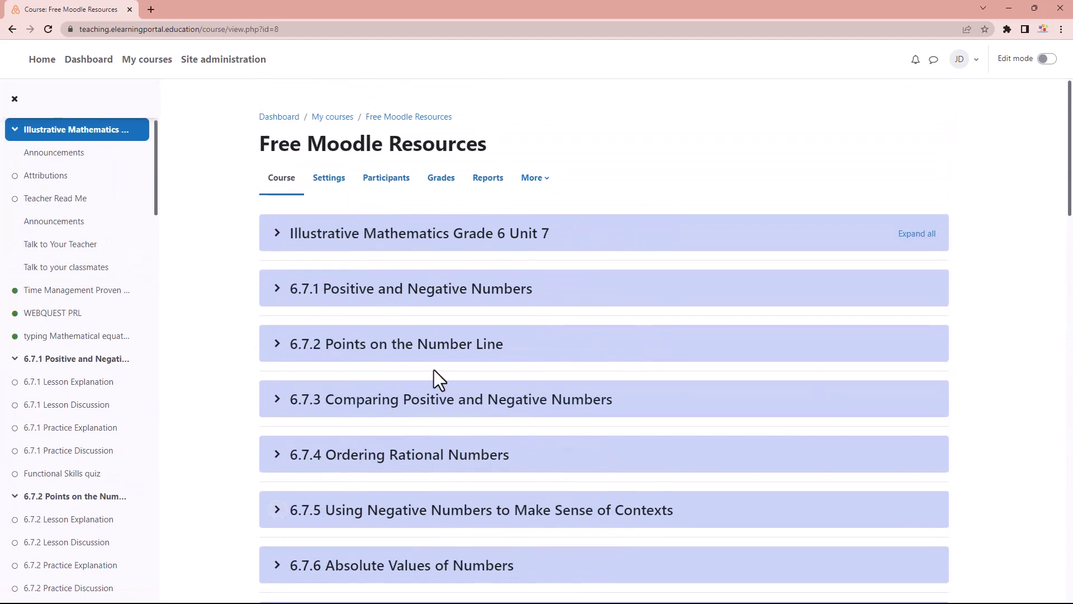
click(400, 187)
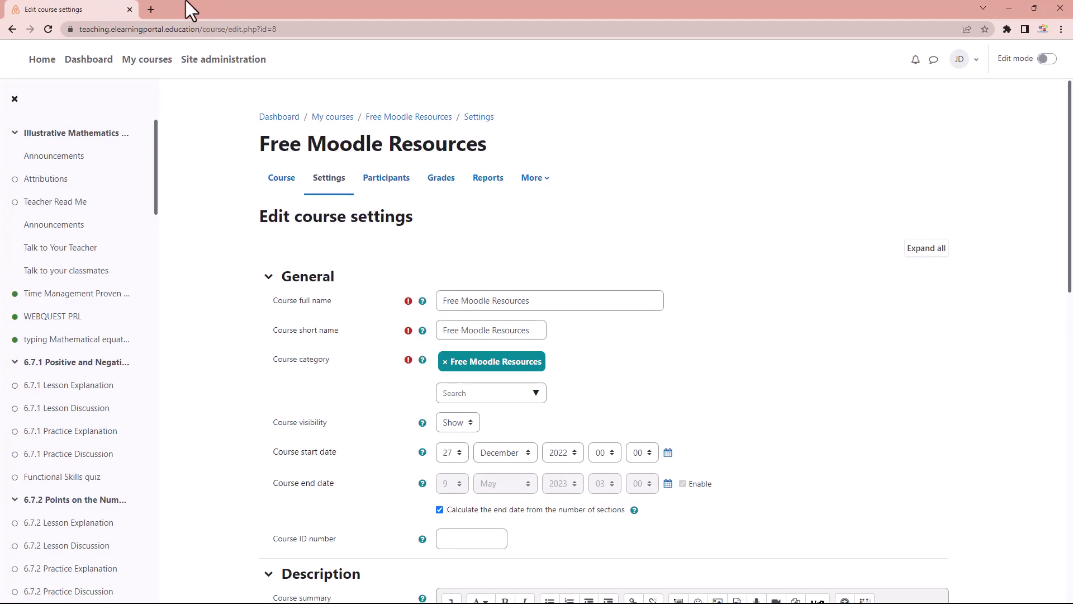
click(151, 9)
text(moodle)
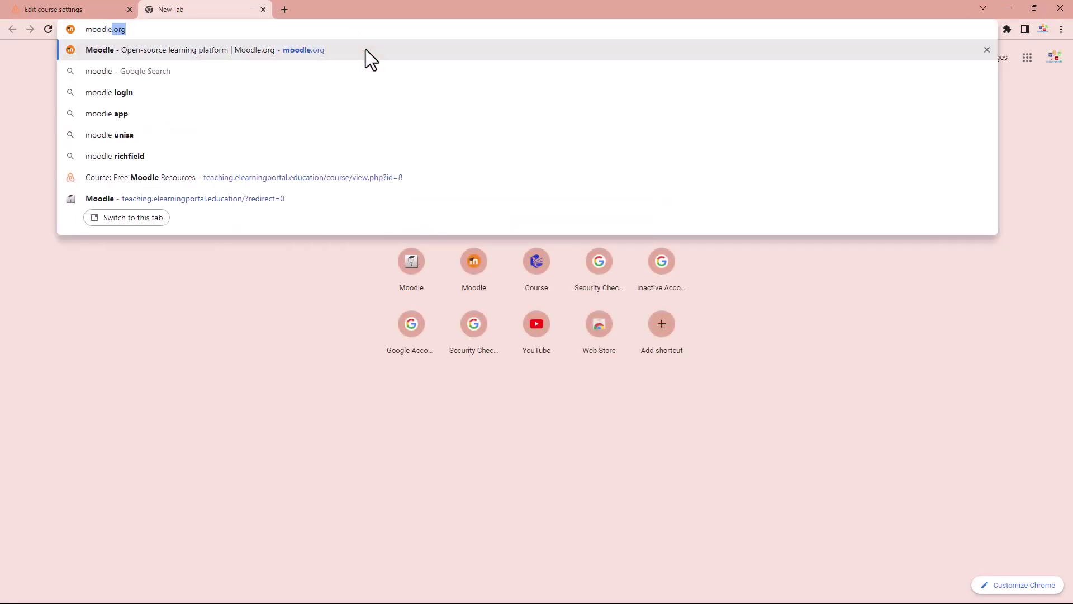
key(Return)
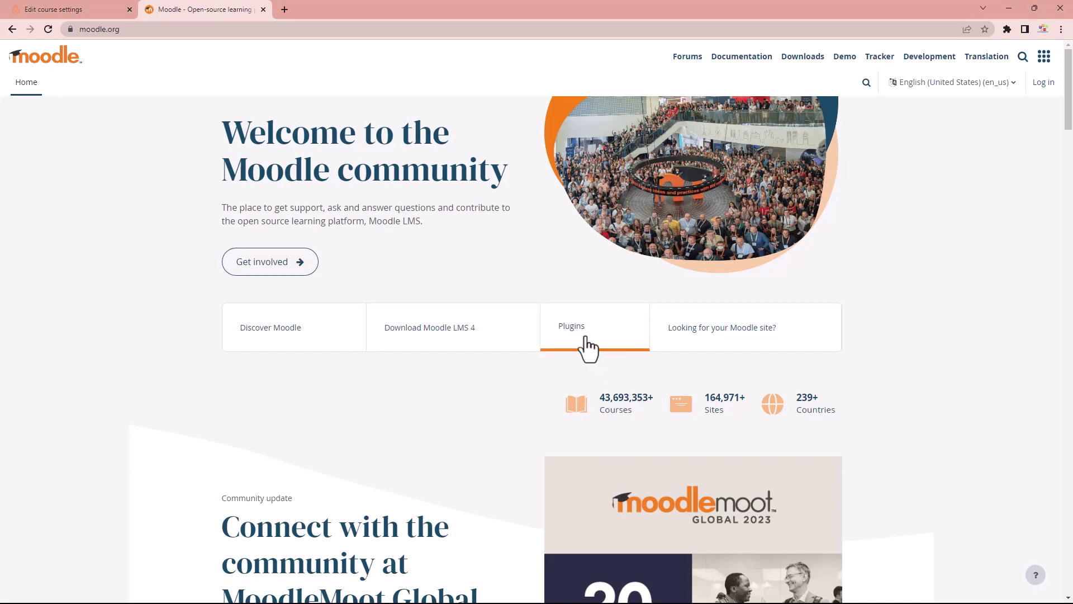
click(587, 345)
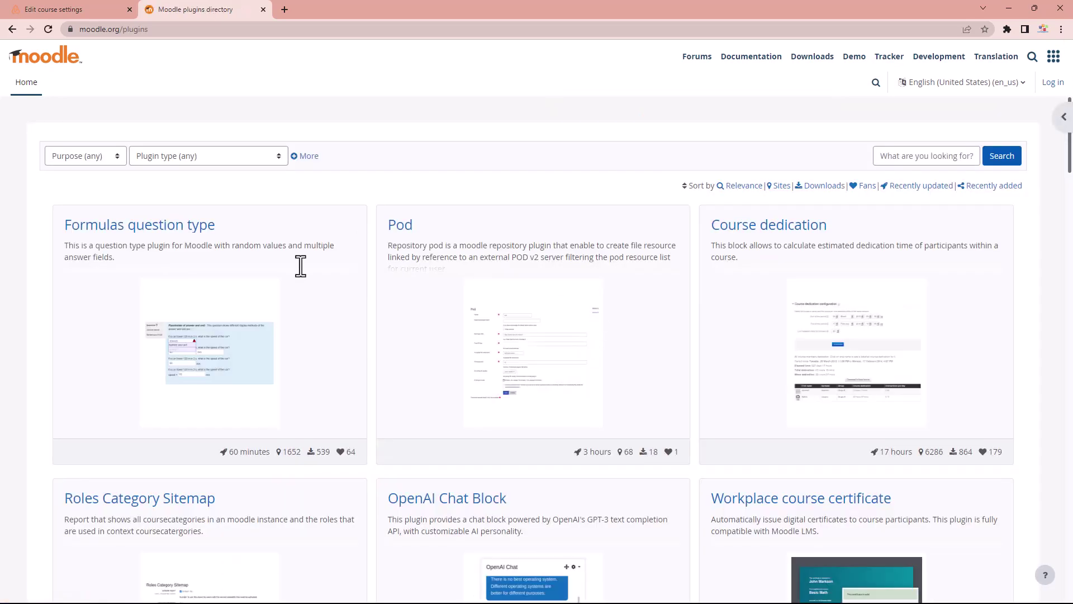
Filter the plugins directory by the Theme plugin type and browse the listed themes as far as Enlightlite.
click(280, 159)
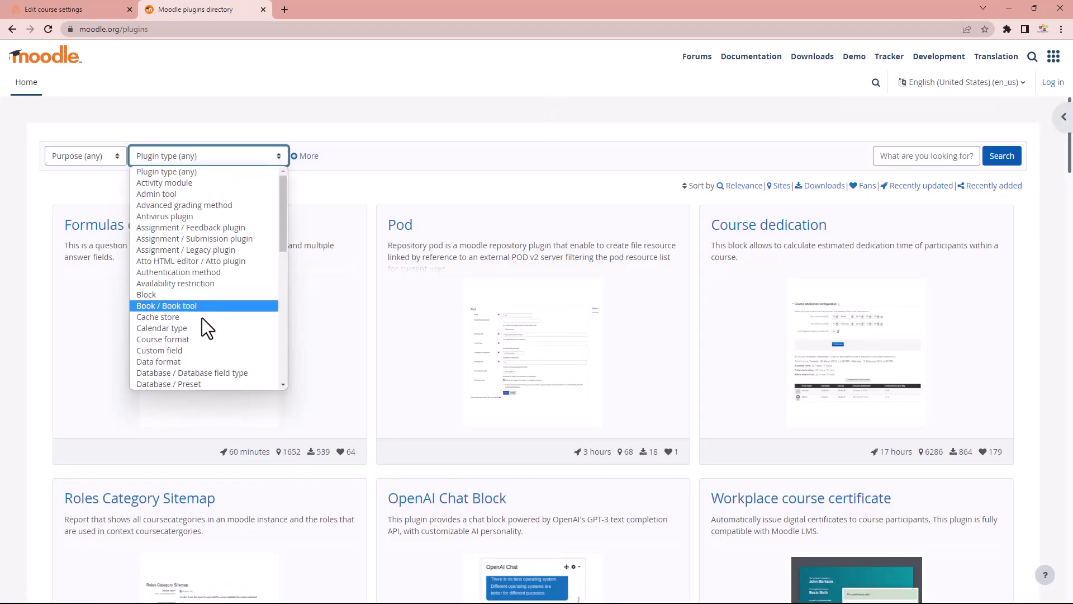
scroll(202, 317, down, 6)
click(178, 338)
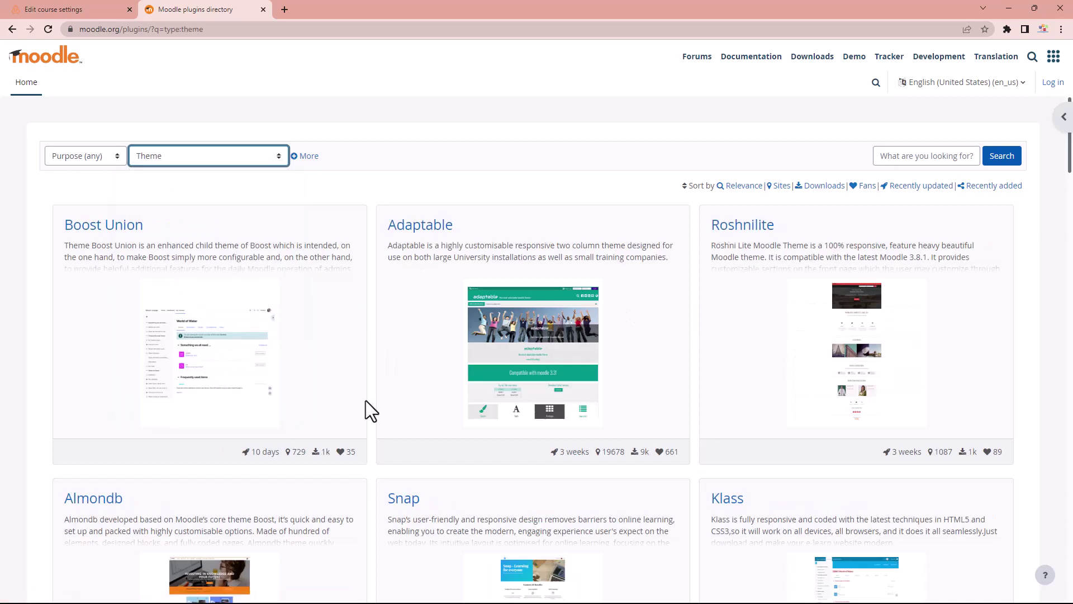
scroll(358, 386, down, 4)
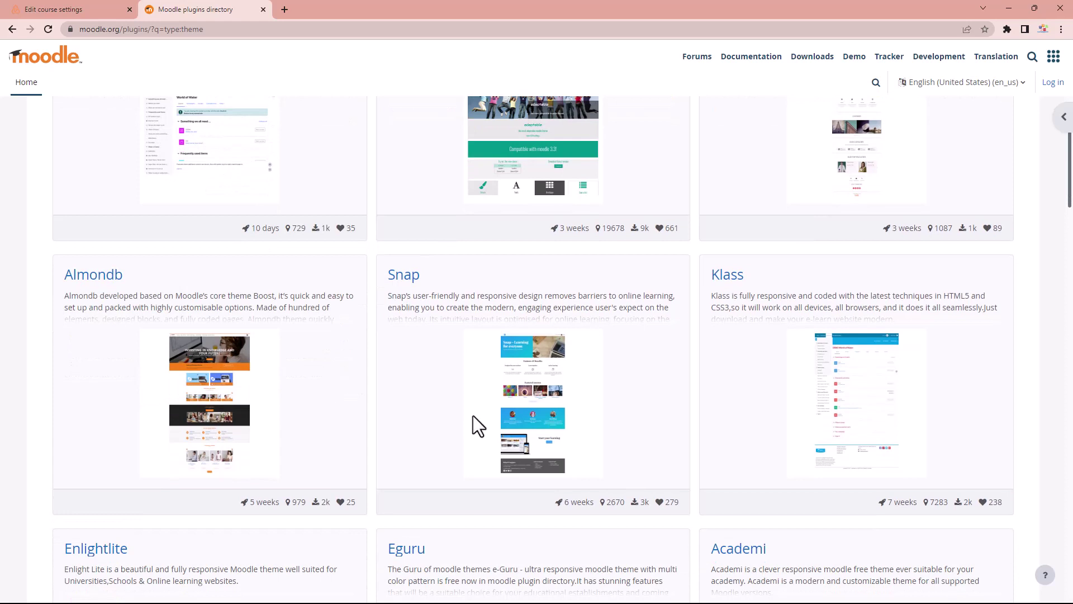
scroll(332, 352, down, 3)
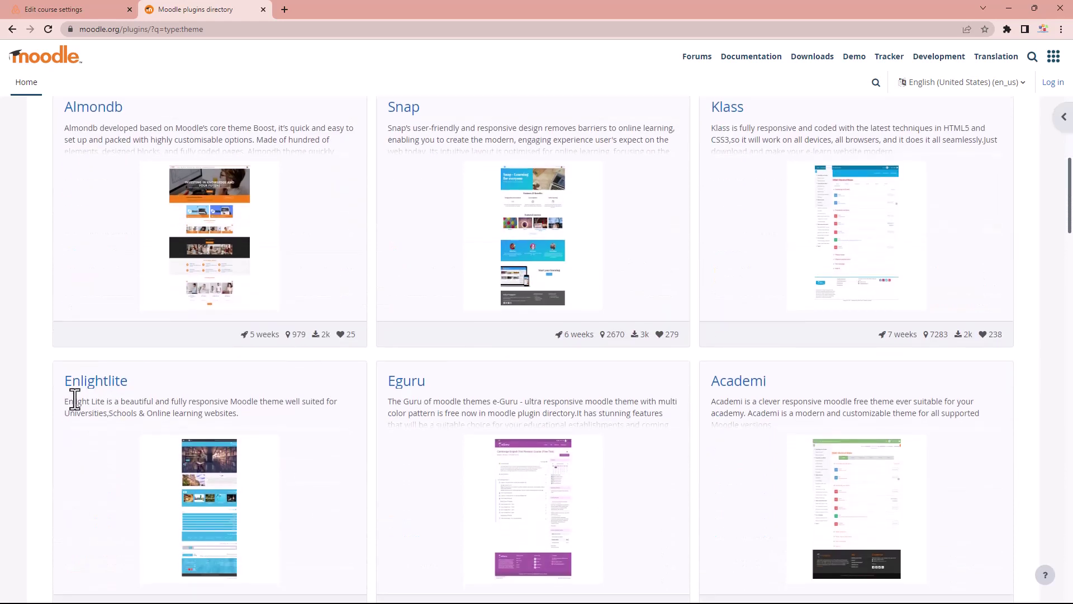
Open the Enlightlite theme's page in a new browser tab and download its v4.0.4 version for Moodle 4.0.
right_click(103, 385)
click(129, 391)
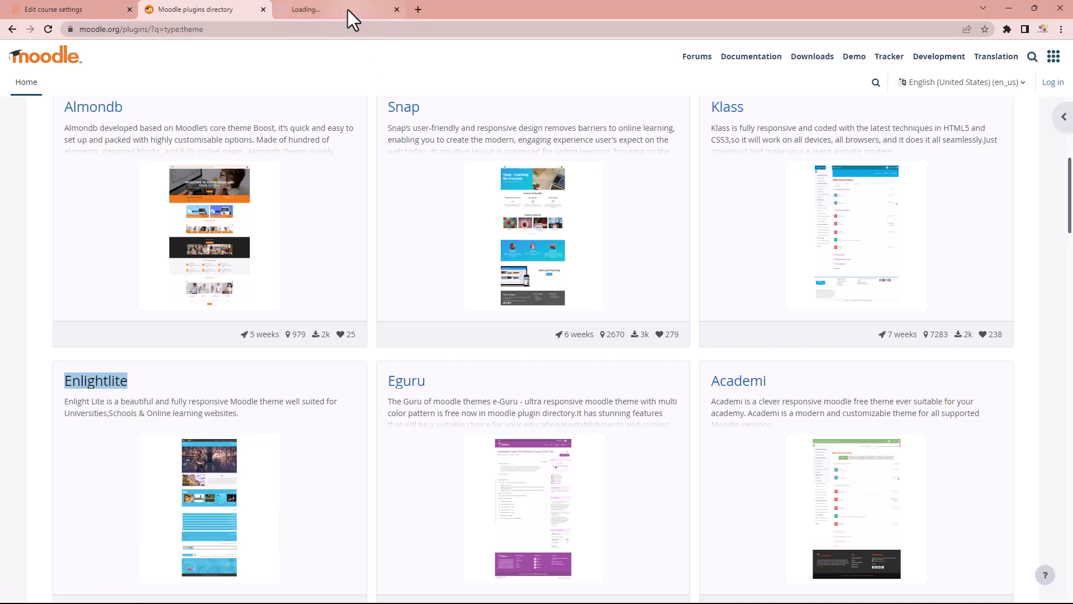
click(347, 9)
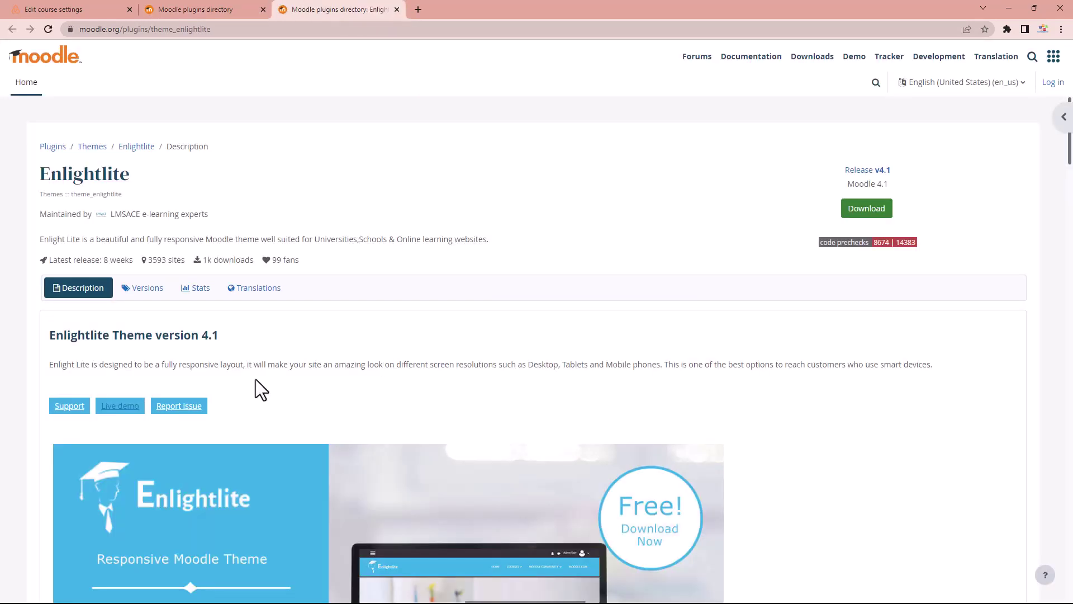
click(147, 289)
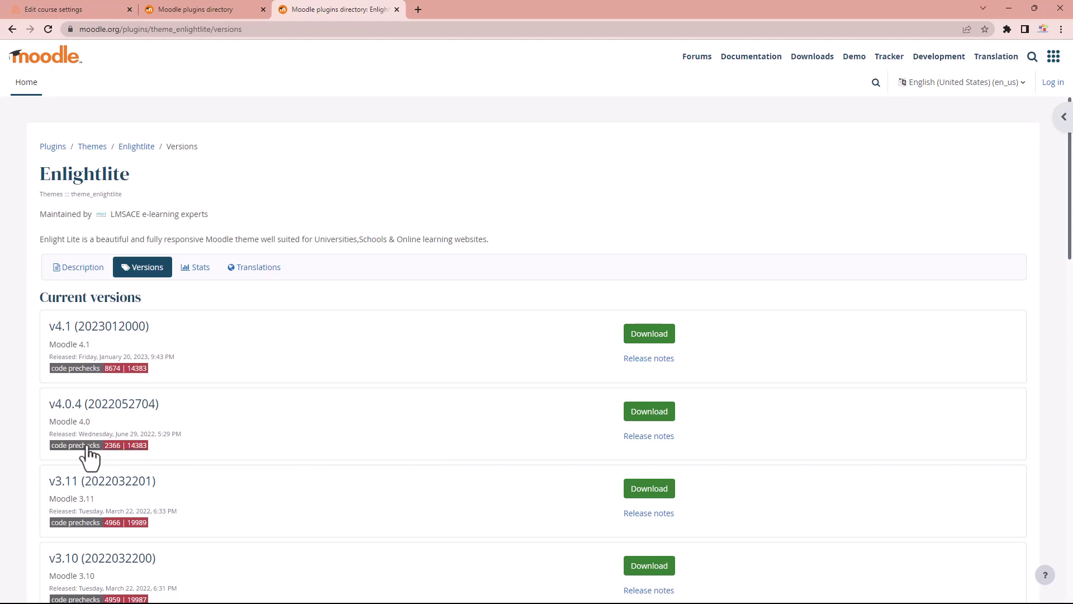
click(652, 414)
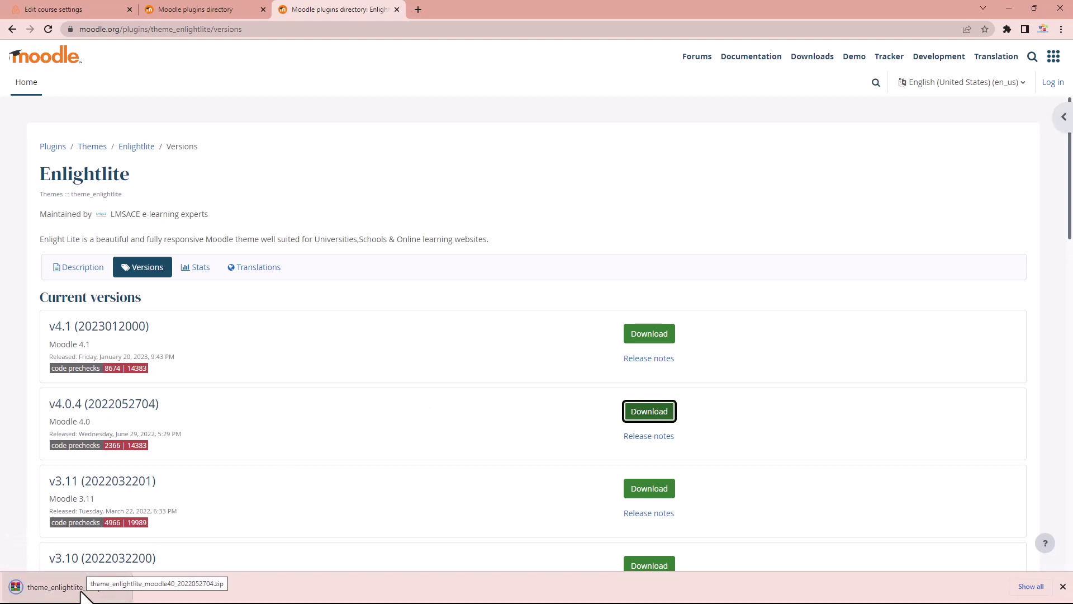
Return to the course site's browser tab and open the plugin installer in the site administration.
click(55, 10)
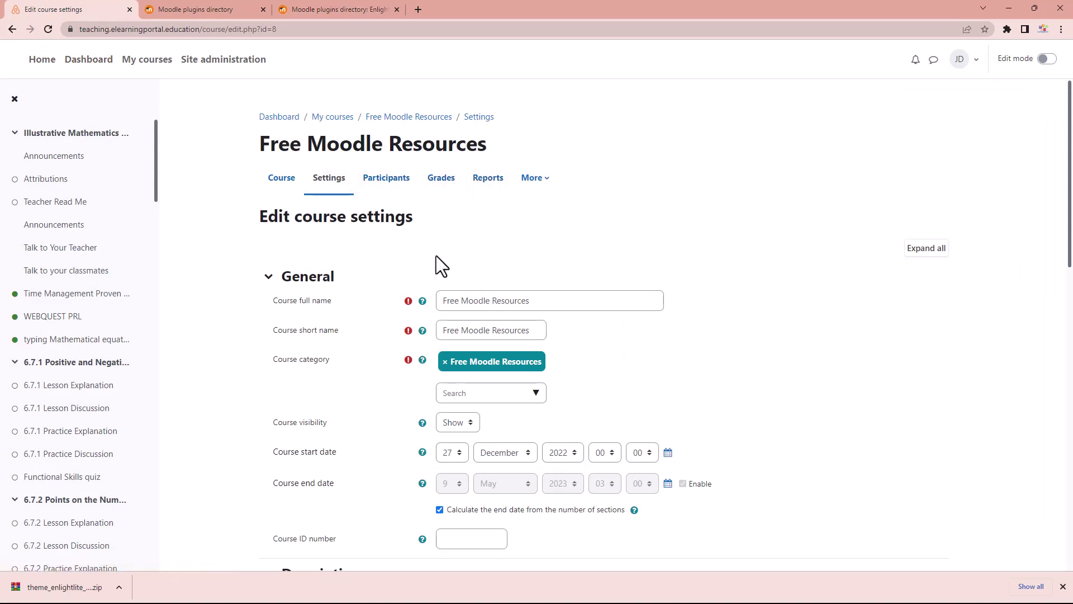
click(232, 62)
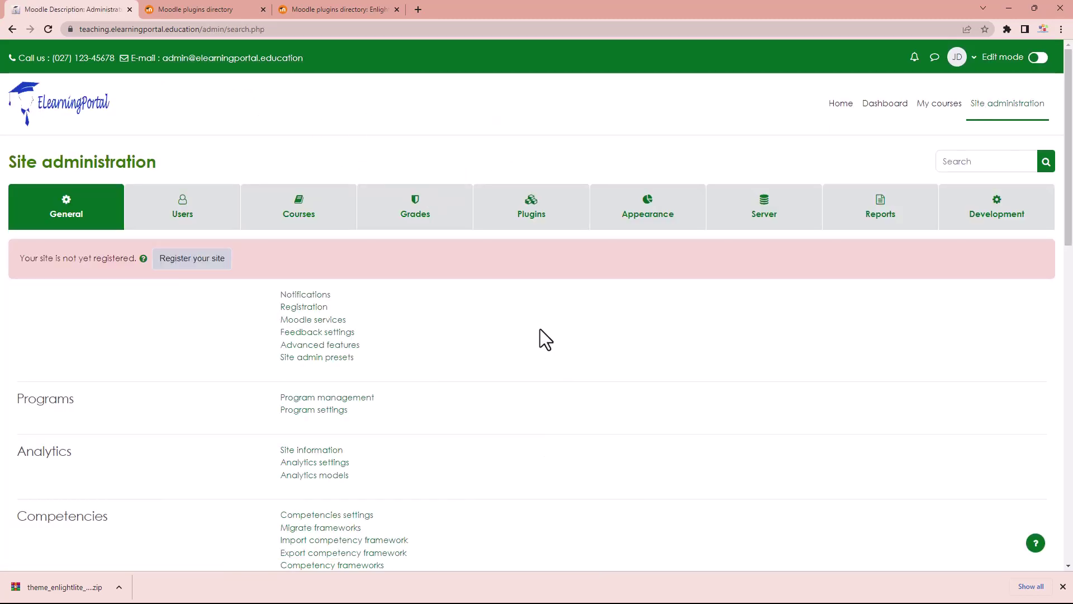
click(538, 220)
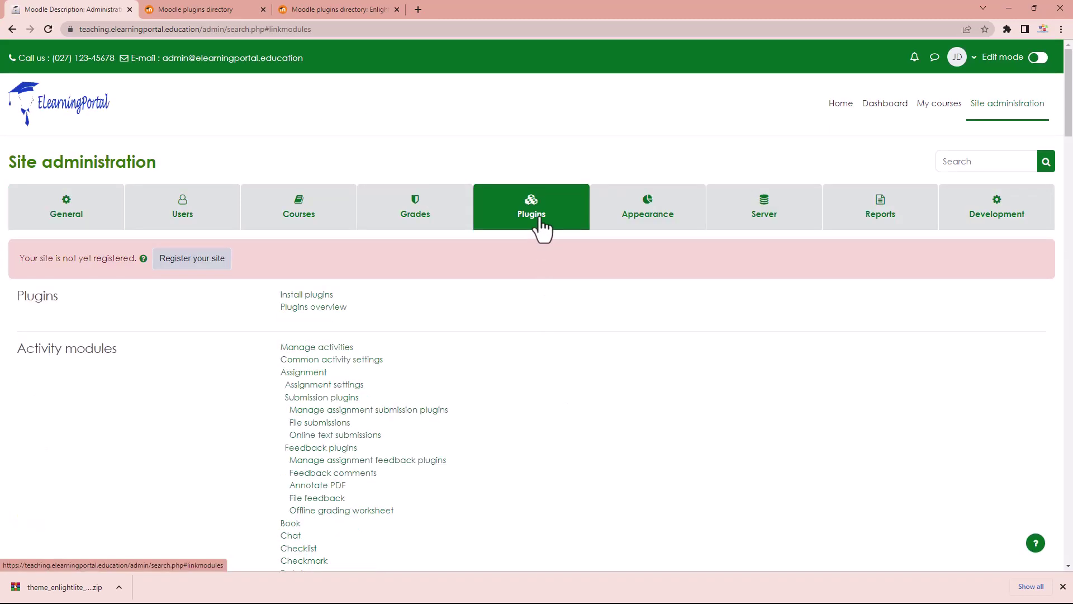
click(318, 294)
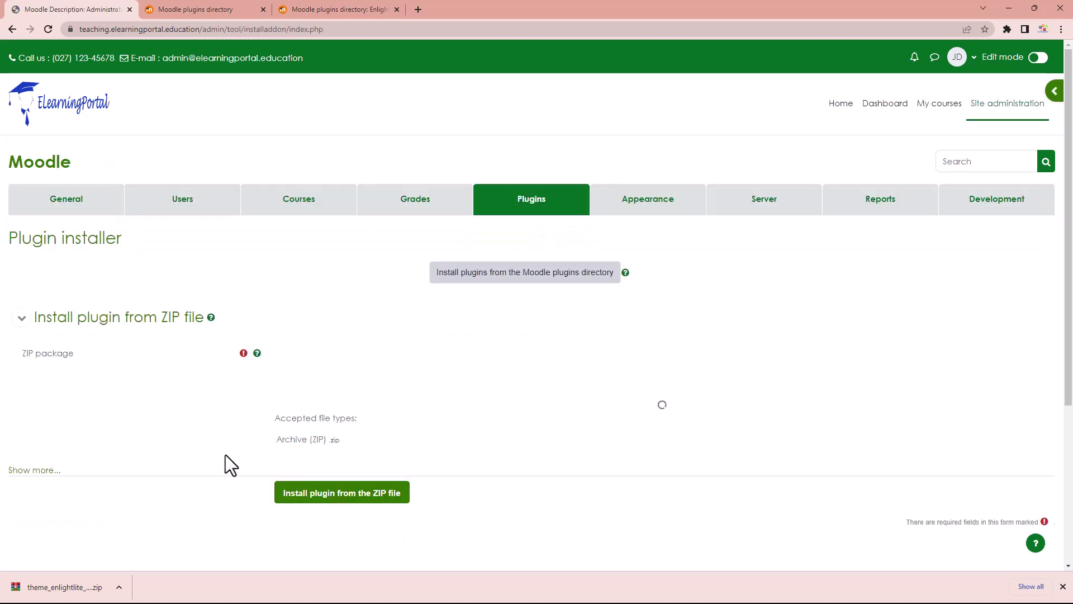
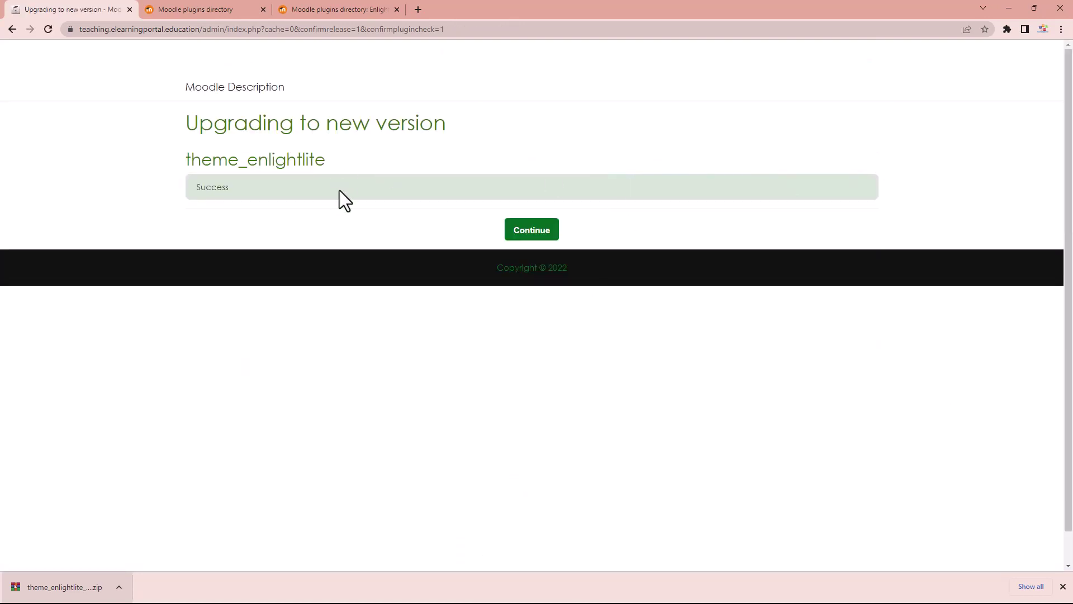
Continue from the theme_enlightlite installation and save the new Enlightlite theme settings with their defaults.
click(546, 242)
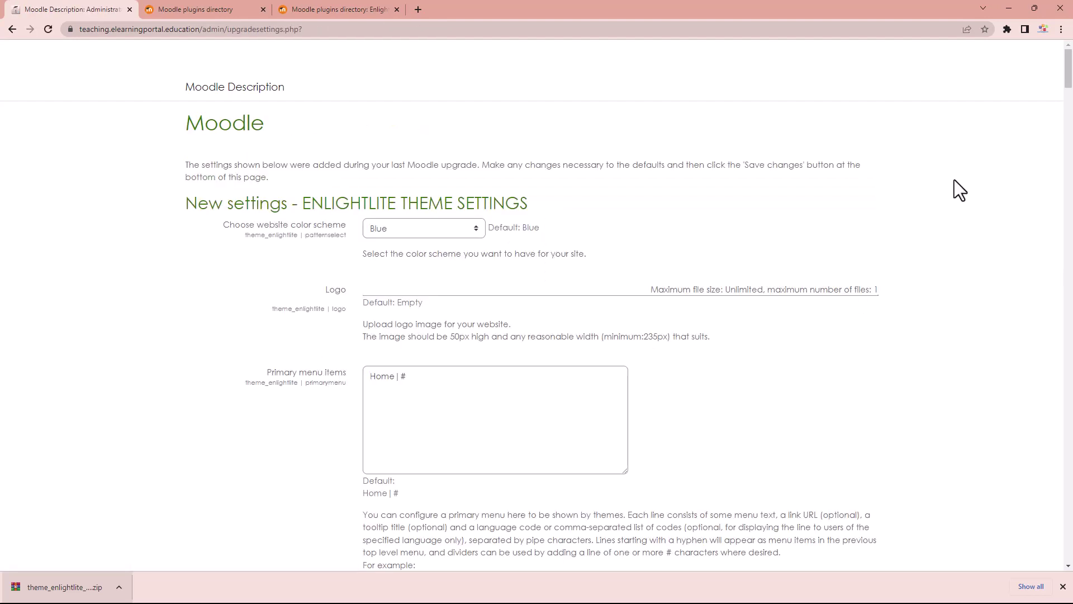
drag(1067, 73, 1067, 541)
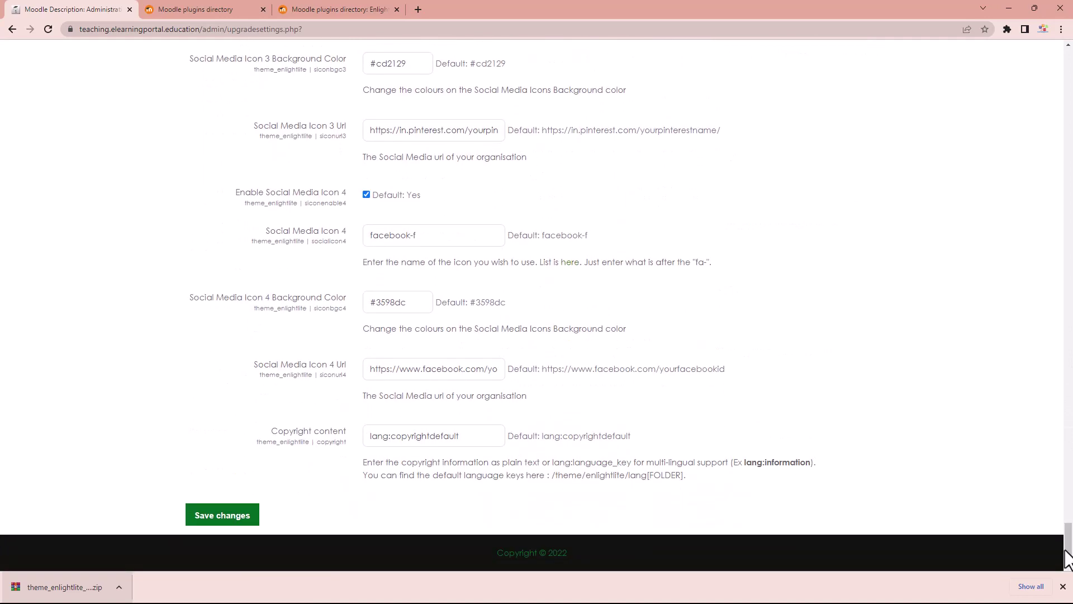
click(240, 519)
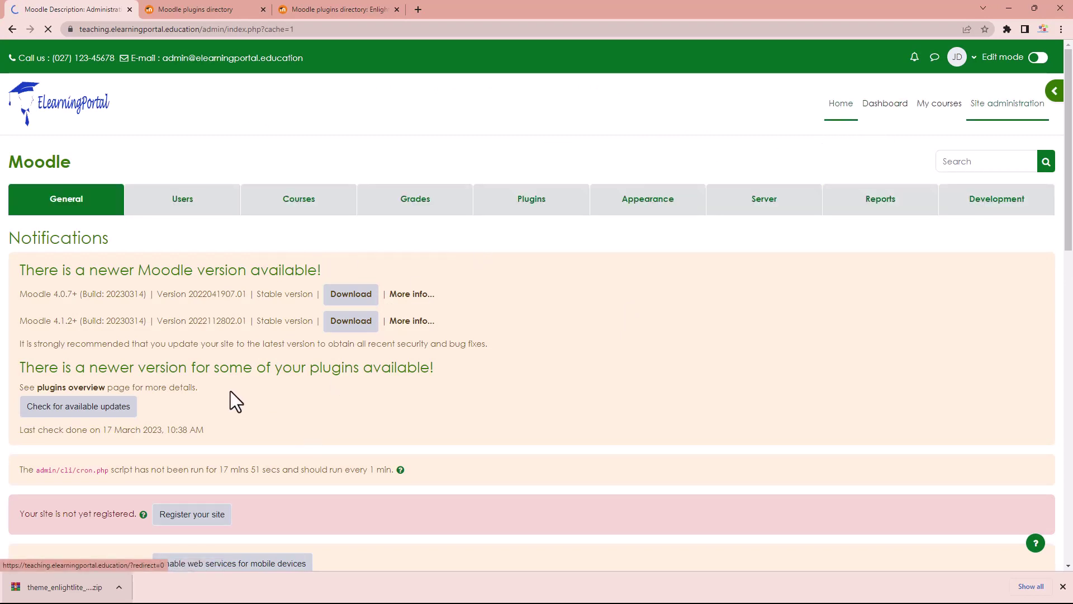
Open the Free Moodle Resources course from the site home page and go to its settings.
scroll(217, 388, down, 10)
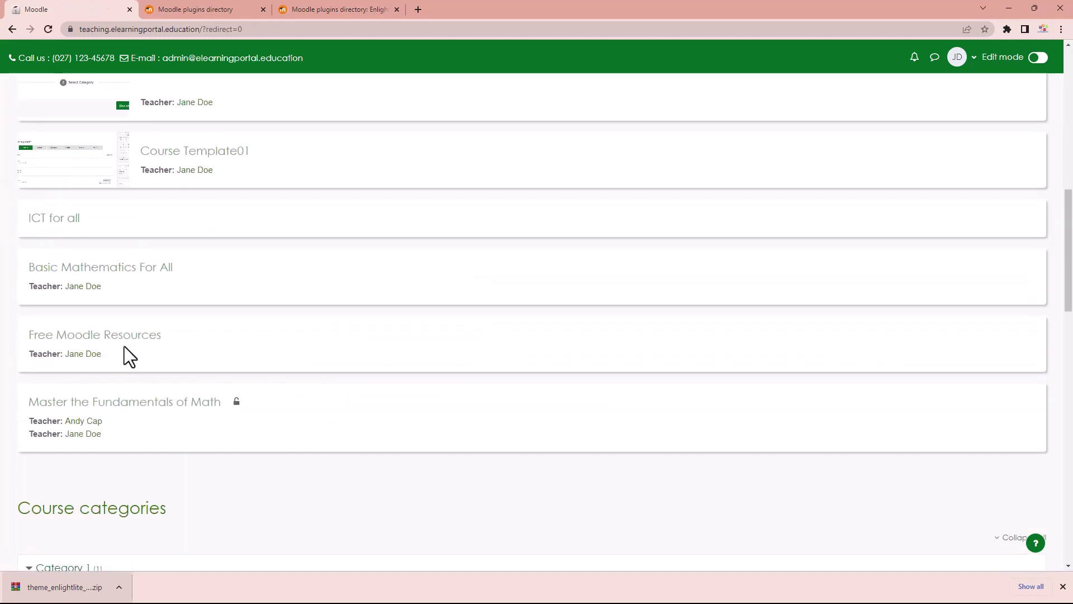
click(125, 341)
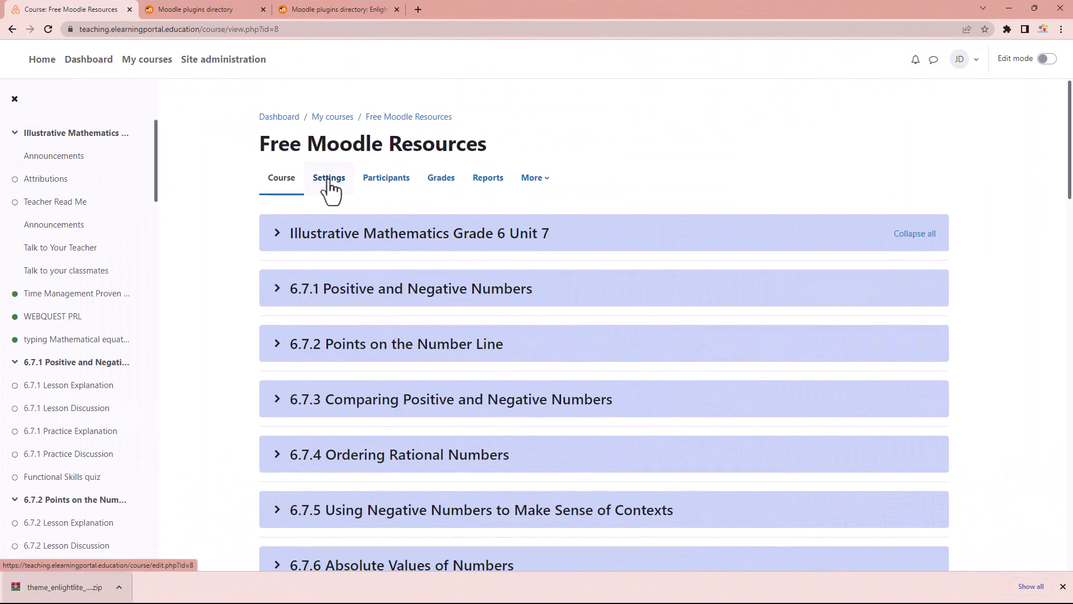
click(329, 178)
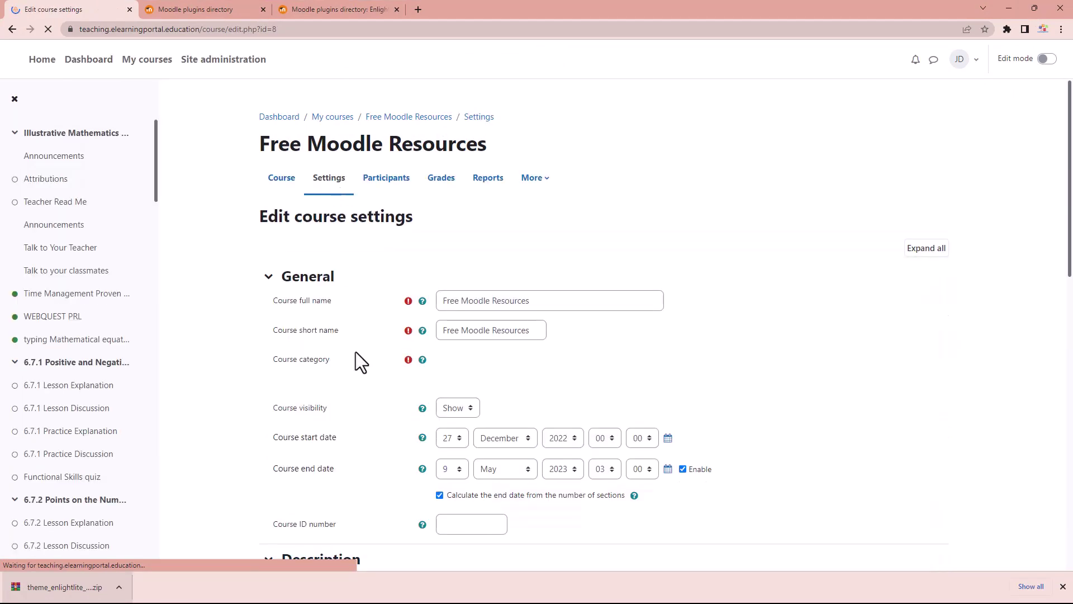
scroll(358, 356, down, 4)
scroll(360, 361, down, 5)
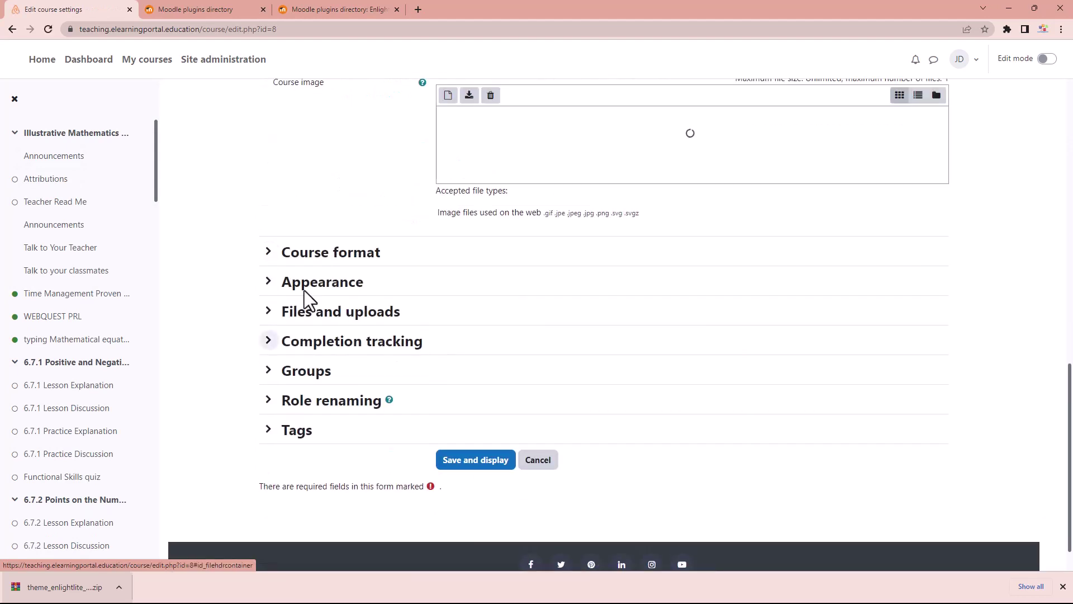
In the course's appearance settings, force the Enlightlite theme, then save and display the course.
click(272, 296)
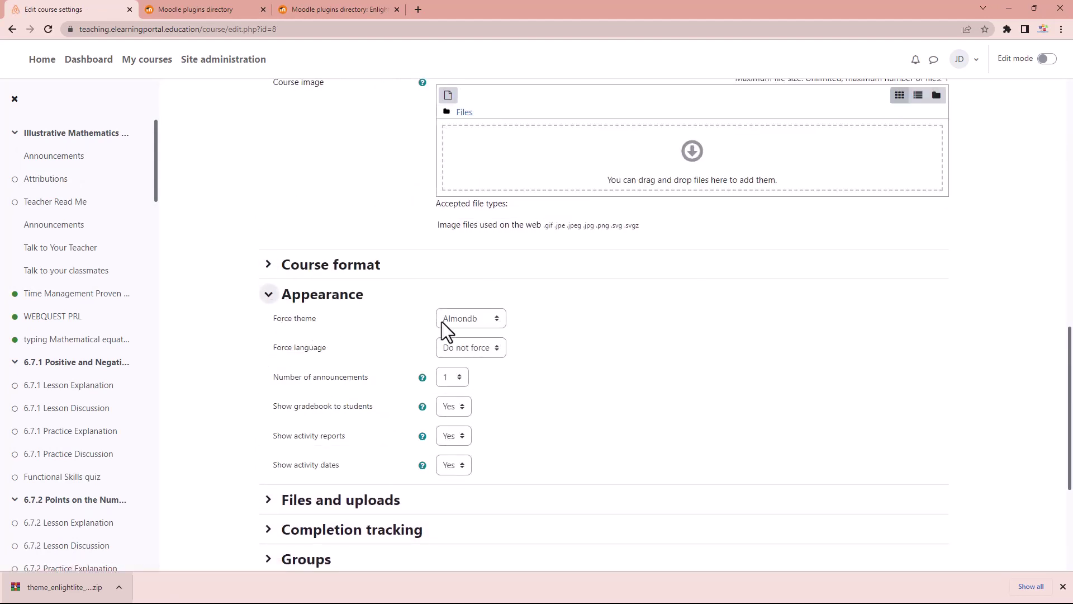
click(494, 320)
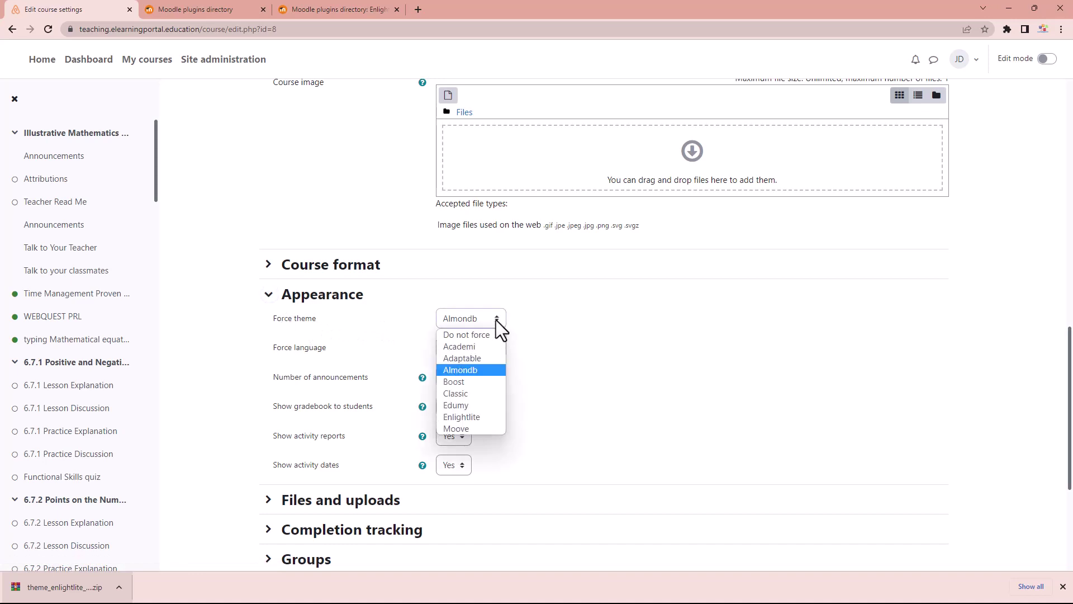
click(481, 418)
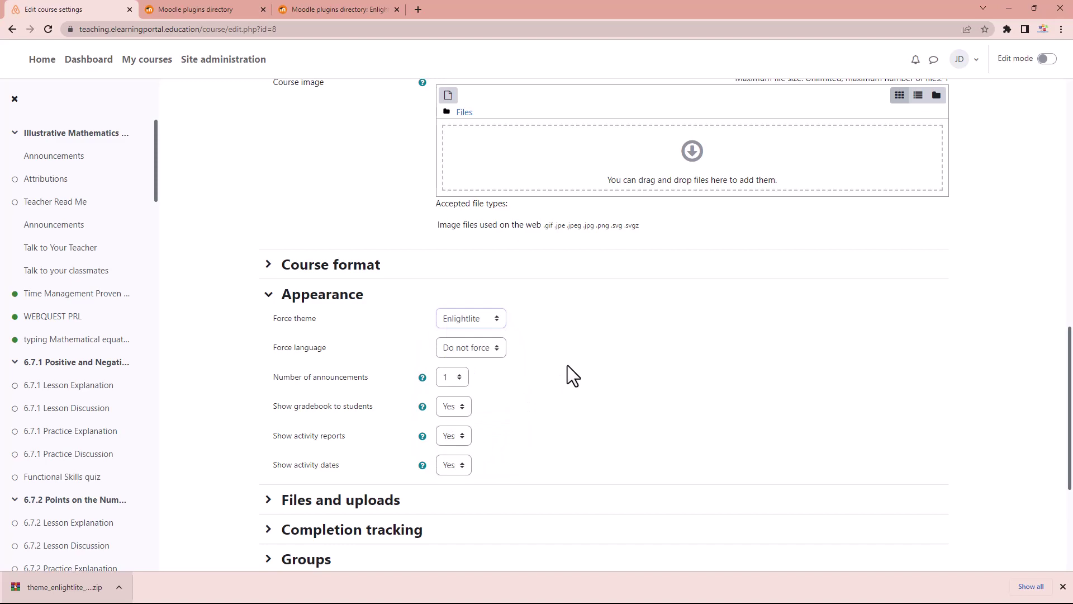
scroll(568, 364, down, 4)
click(476, 416)
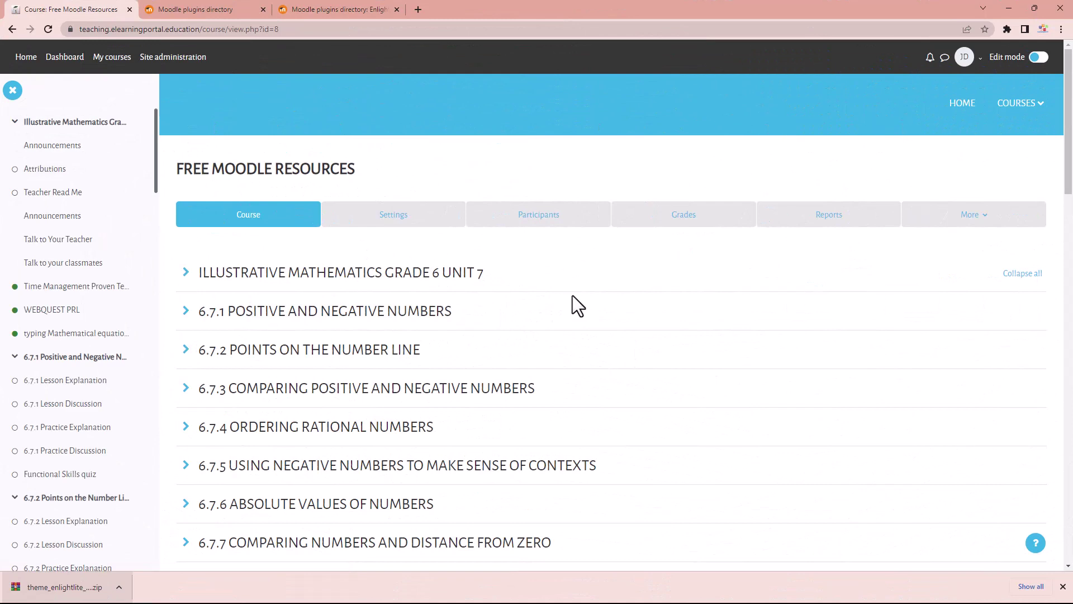
Expand and collapse the Illustrative Mathematics Grade 6 Unit 7 and 6.7.3 sections, then review the course page down to section 6.7.12.
click(186, 273)
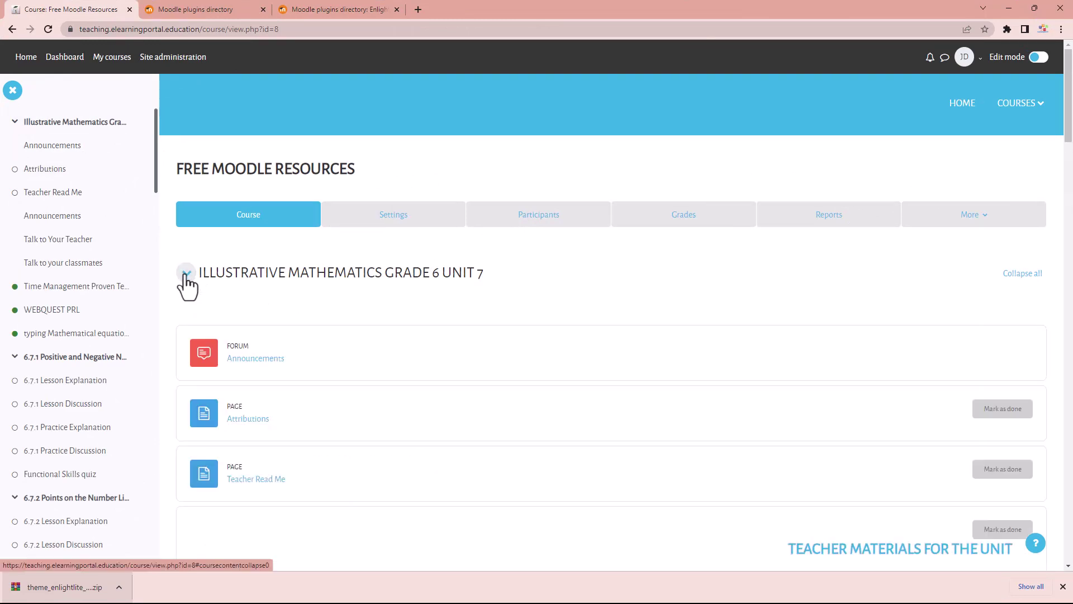
click(186, 274)
scroll(298, 364, down, 1)
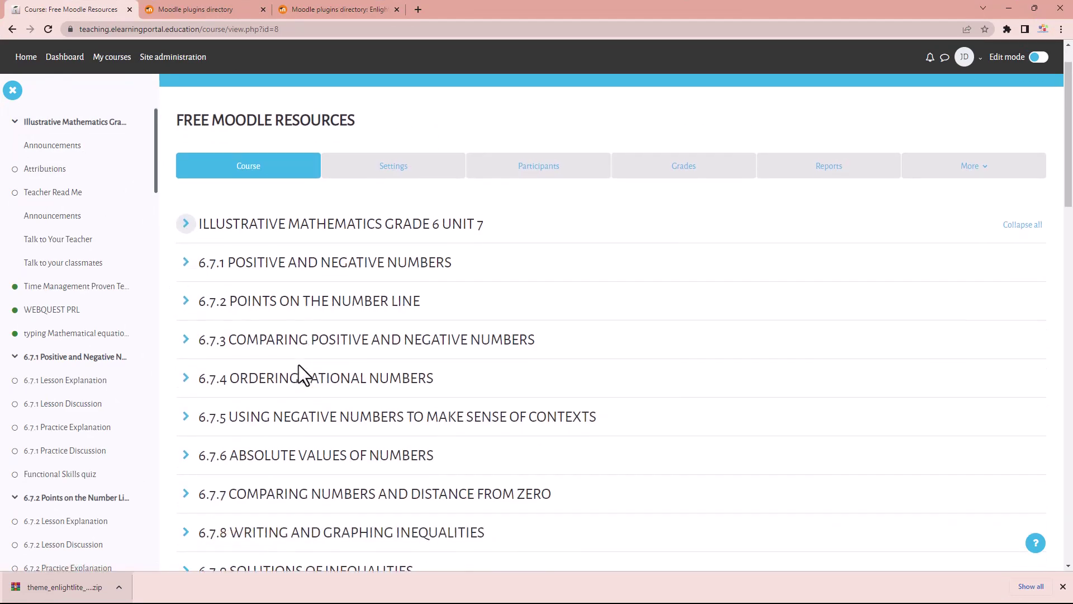
scroll(298, 364, down, 1)
click(185, 277)
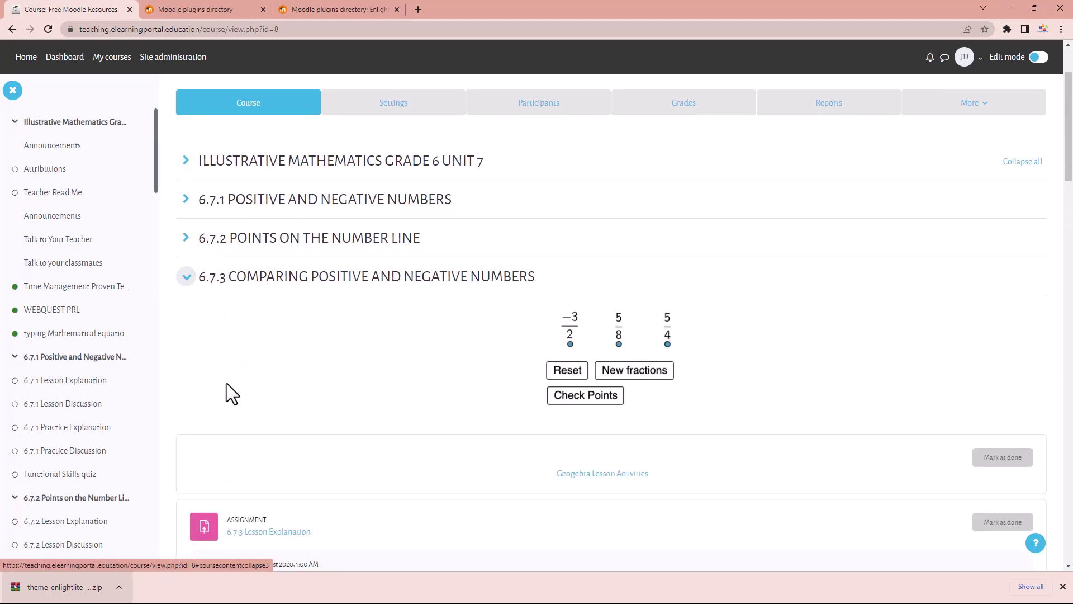
scroll(227, 384, down, 3)
click(187, 110)
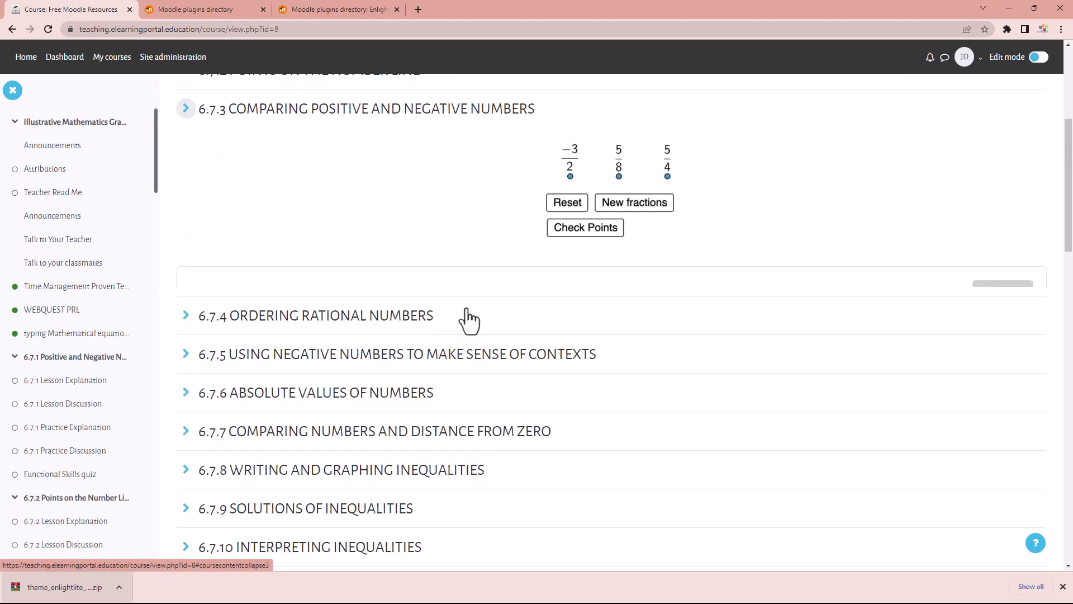
scroll(463, 400, up, 5)
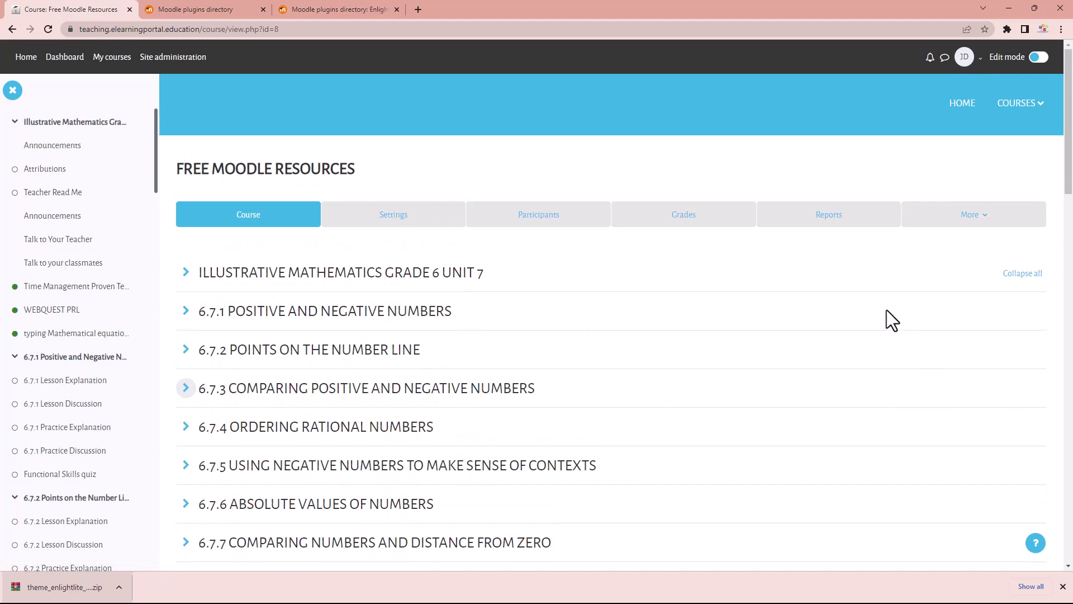
scroll(679, 361, down, 9)
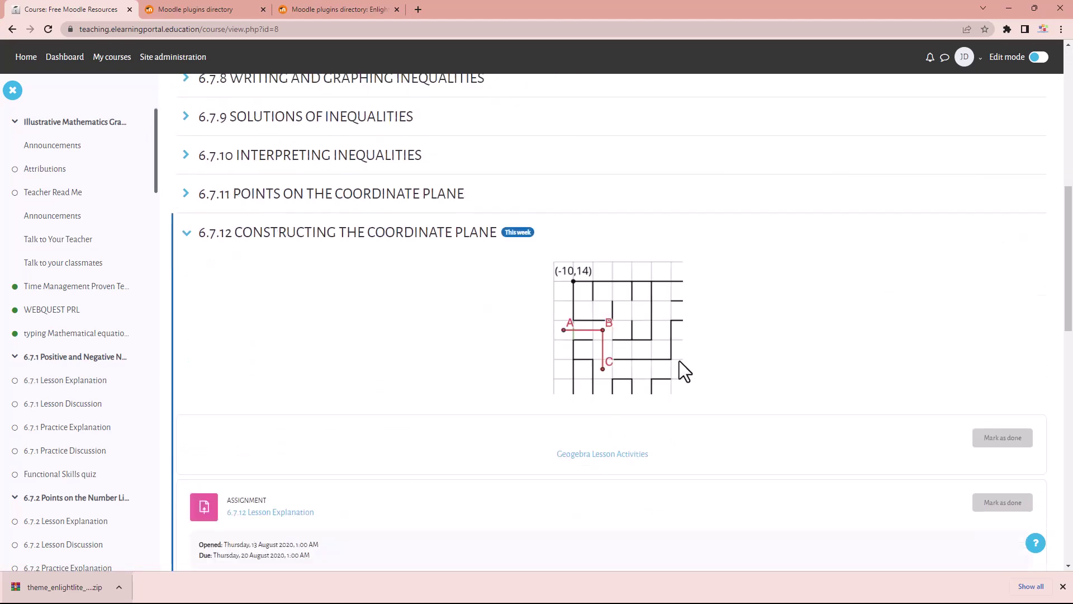
Collapse section 6.7.12 Constructing the Coordinate Plane and review the course's full list of collapsed sections in the Enlightlite theme.
scroll(679, 360, down, 4)
scroll(679, 360, up, 5)
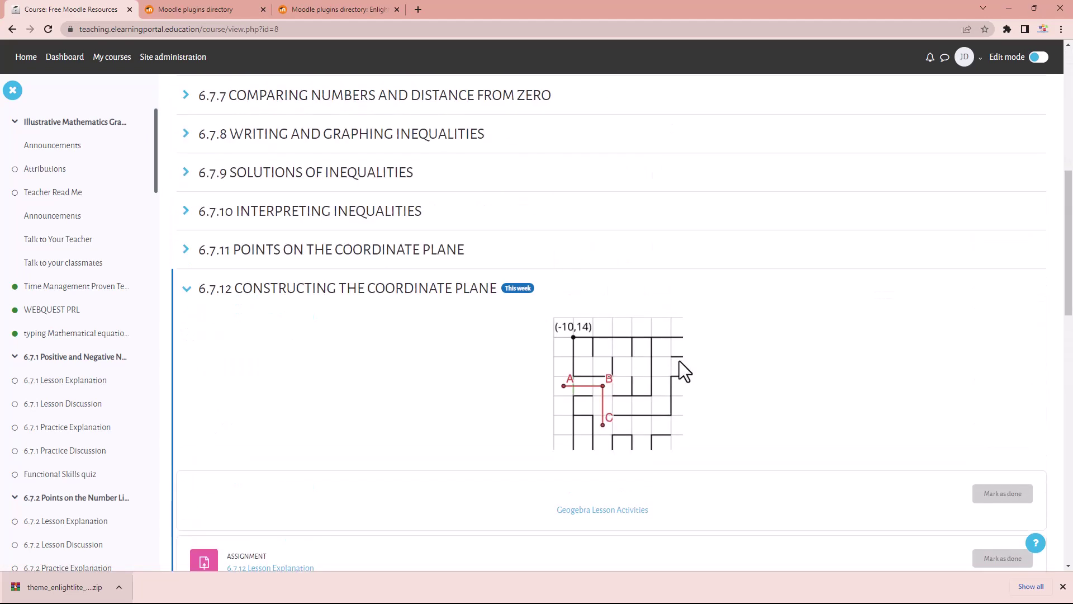
click(184, 291)
scroll(671, 402, down, 1)
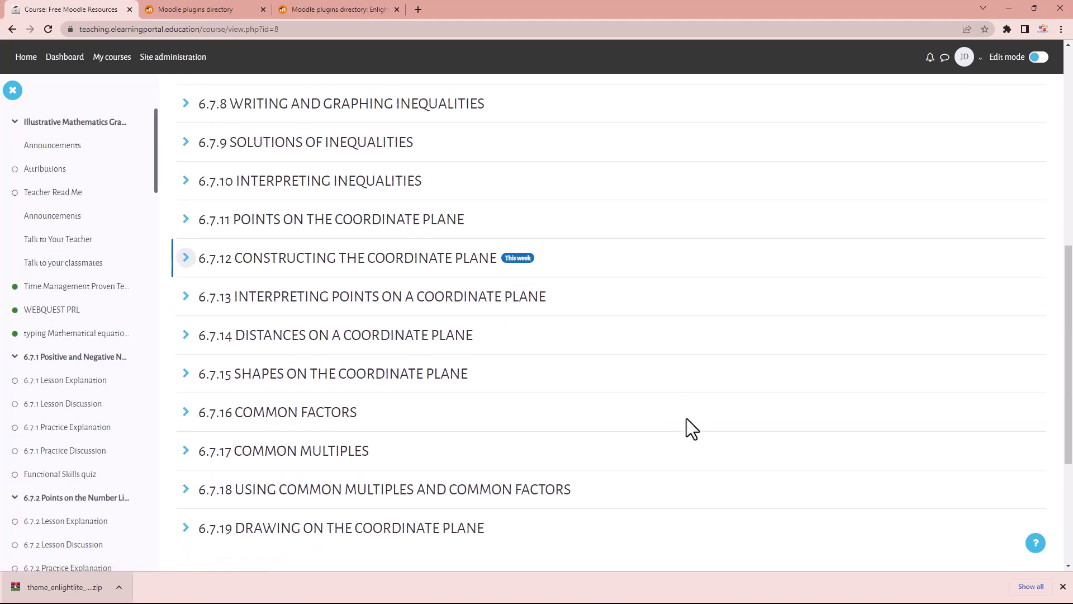
scroll(686, 419, down, 4)
scroll(686, 418, up, 7)
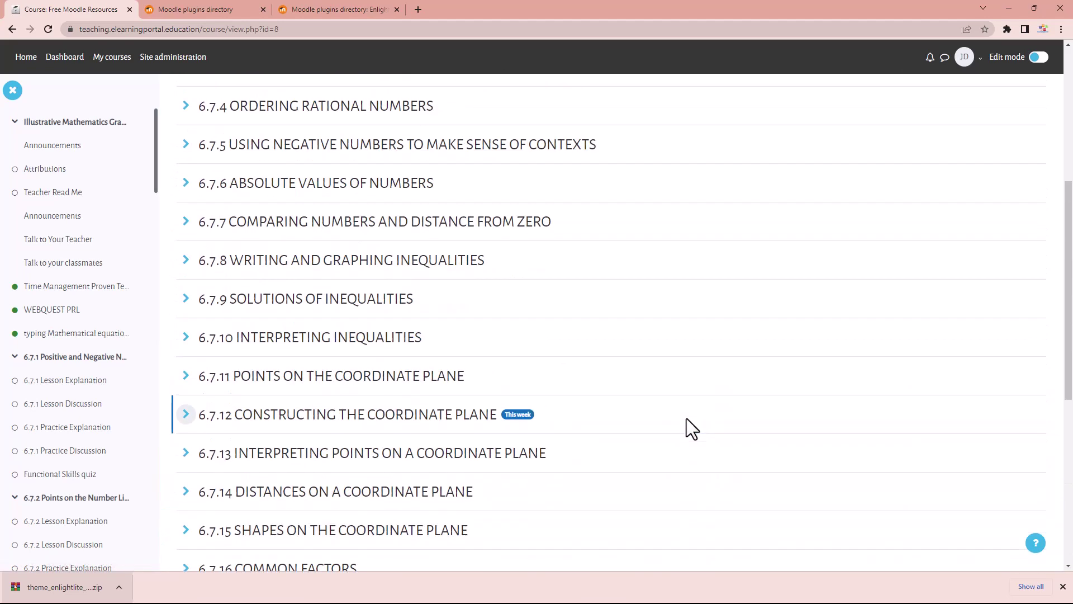
scroll(686, 418, up, 5)
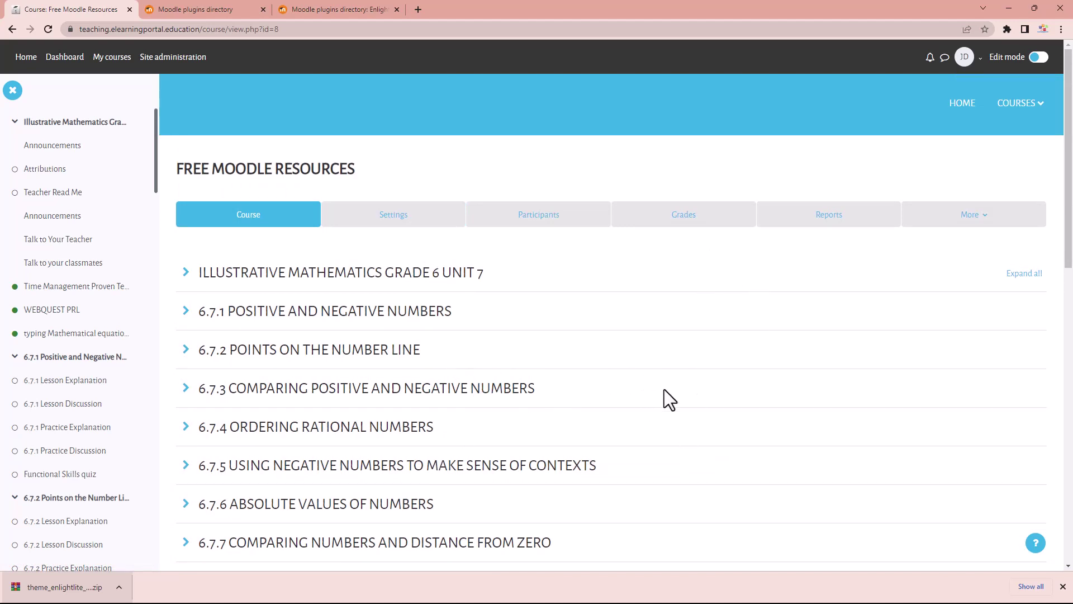
Close the Enlightlite plugin page and the finished download notice, and filter the Moodle plugins directory by the Course format type.
click(397, 10)
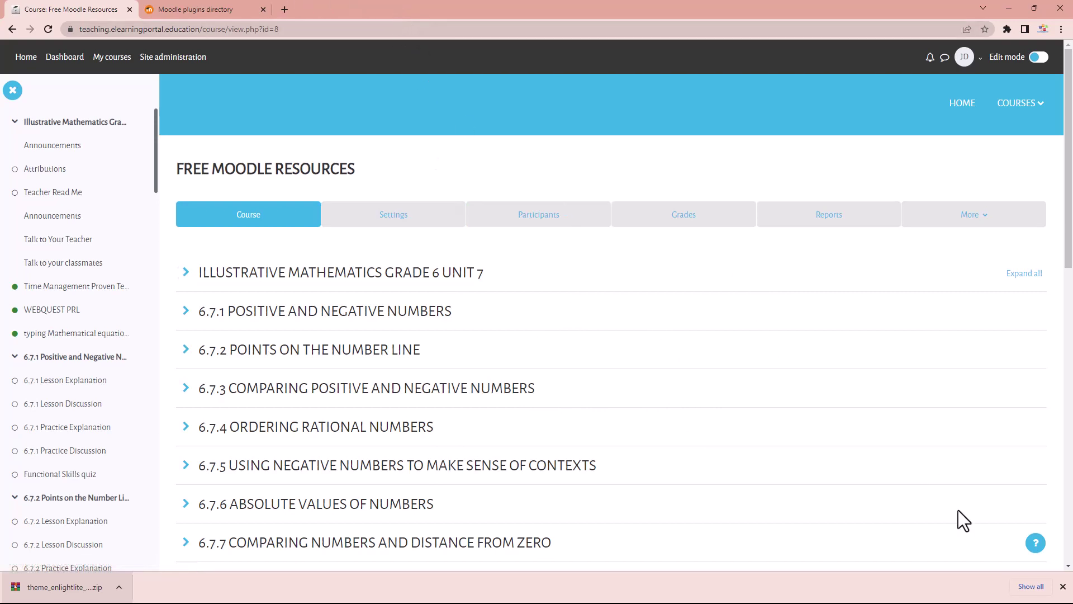
click(1063, 587)
click(220, 10)
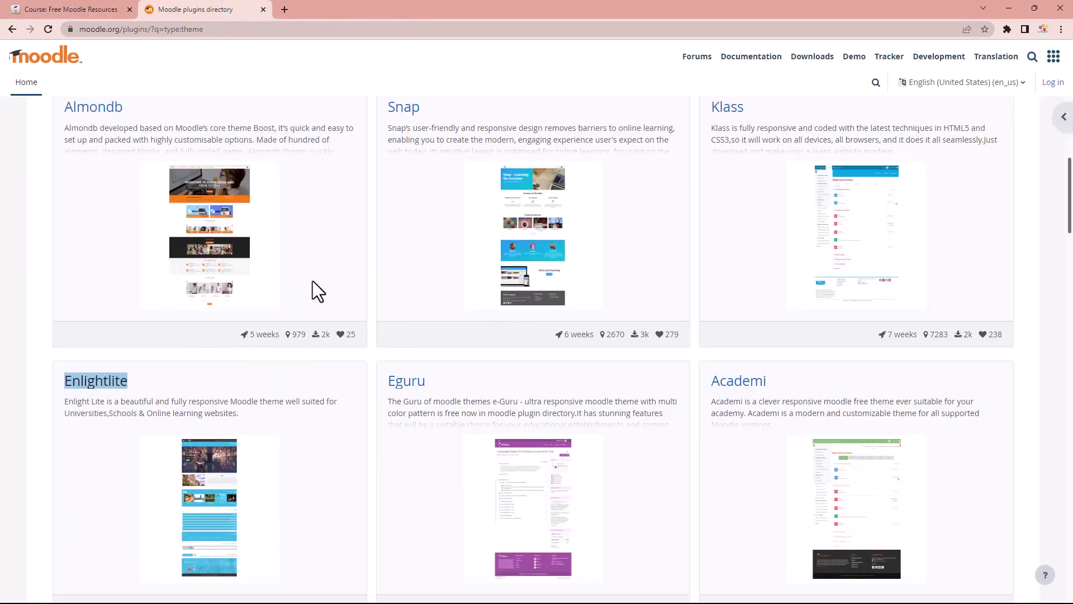
scroll(346, 268, up, 7)
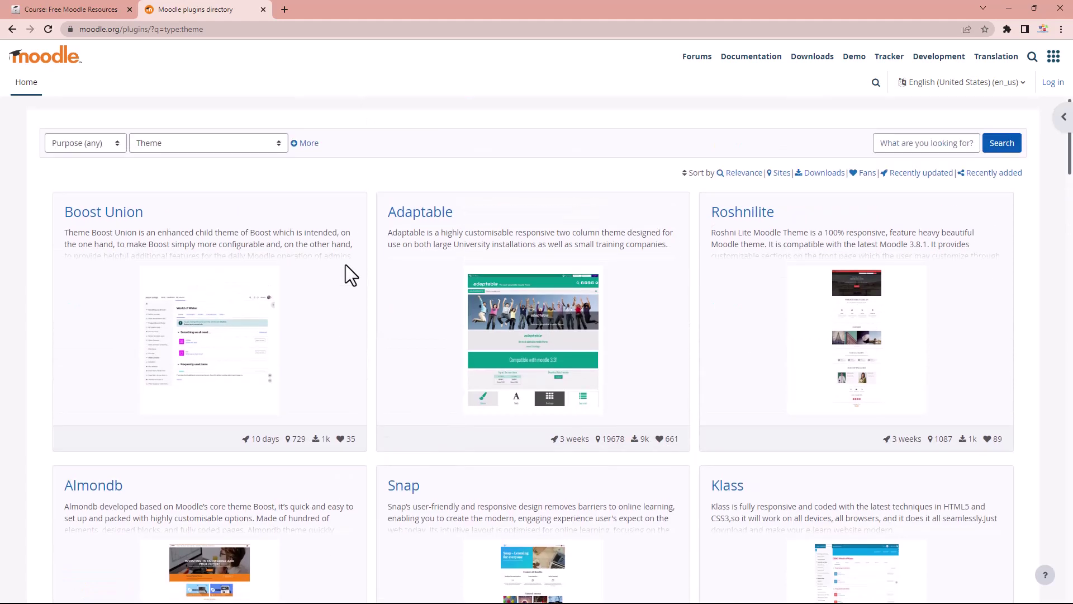
click(280, 156)
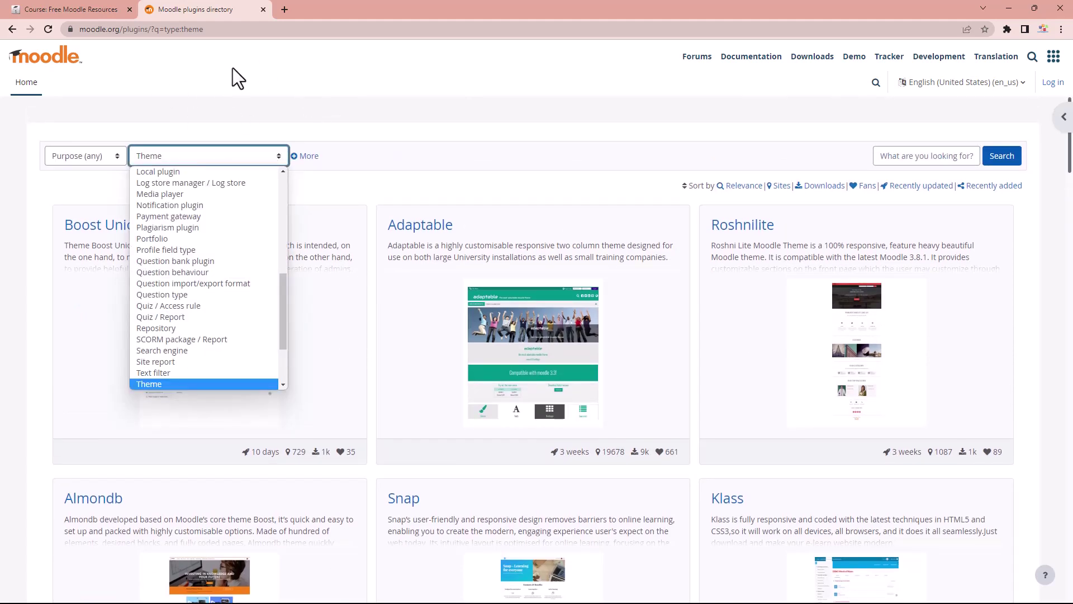
scroll(210, 327, up, 6)
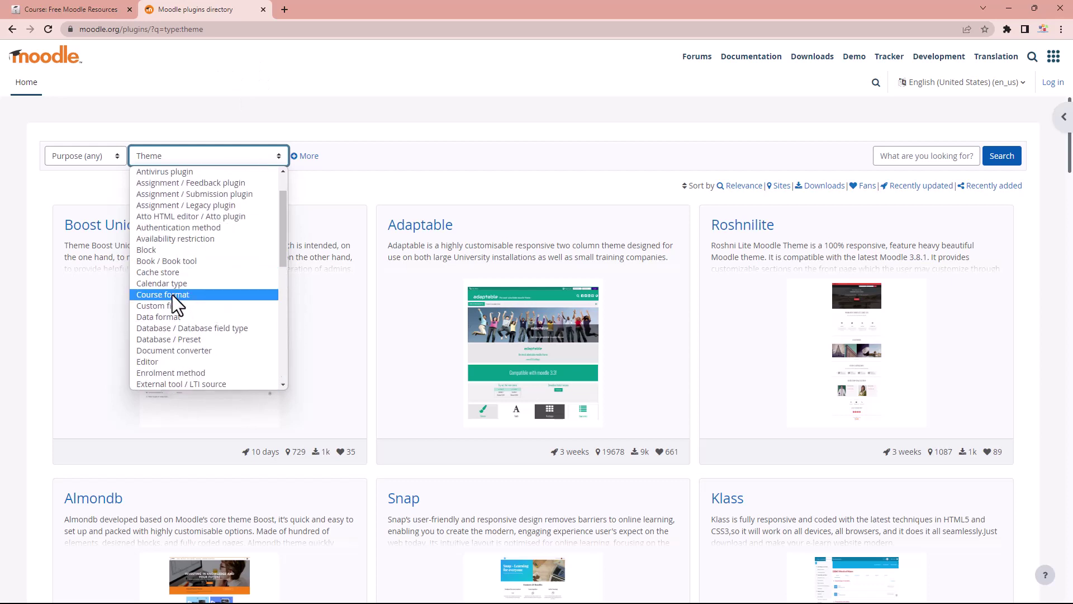
click(203, 295)
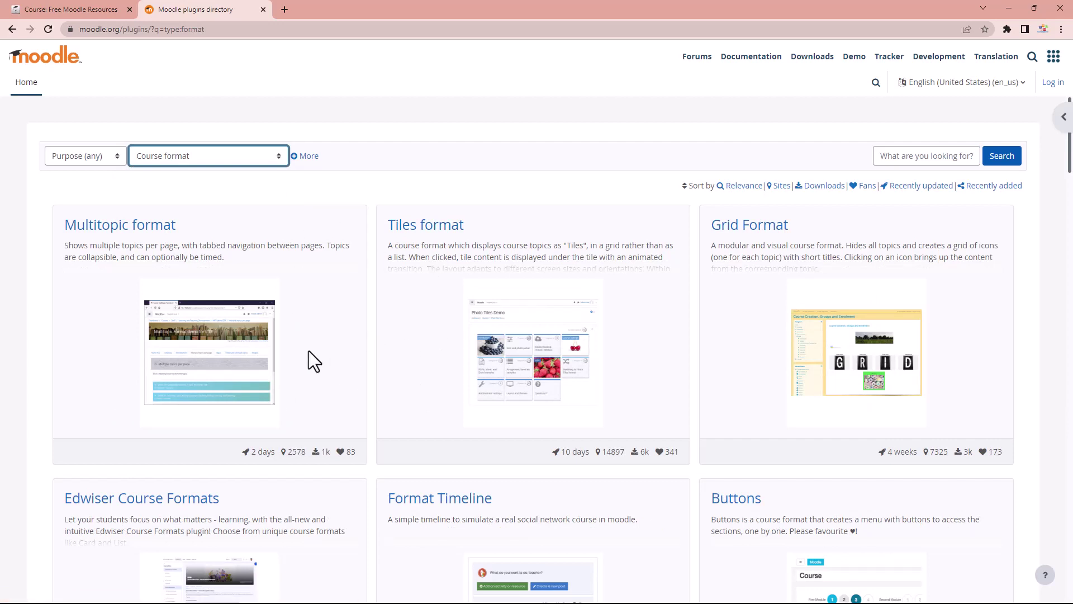
Find Trail format among the course format plugins, open it in a new tab and download its Moodle 4.0 version.
scroll(308, 350, down, 14)
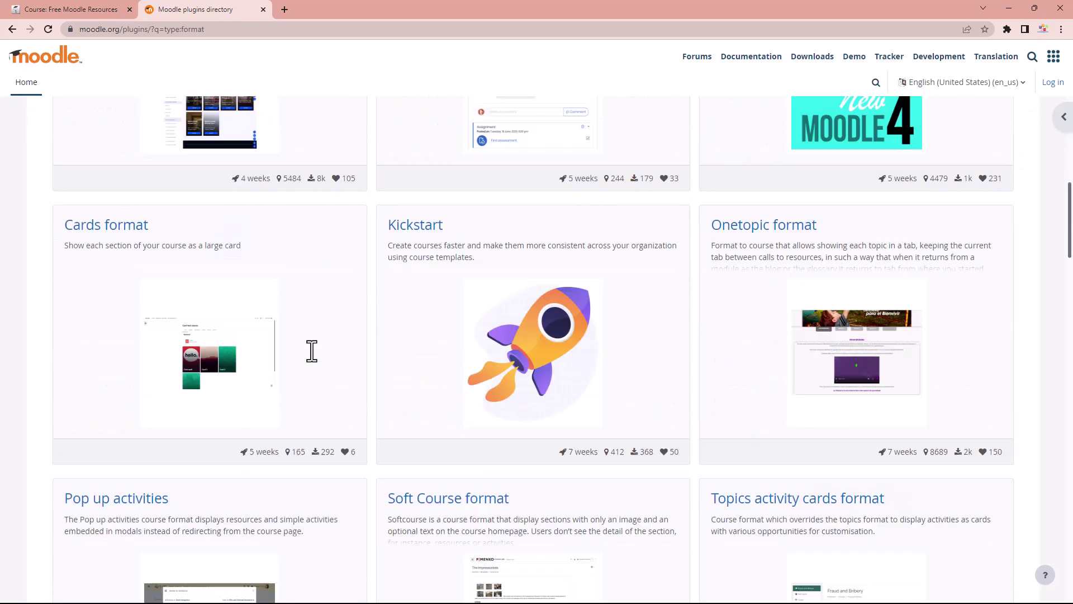
scroll(311, 350, down, 15)
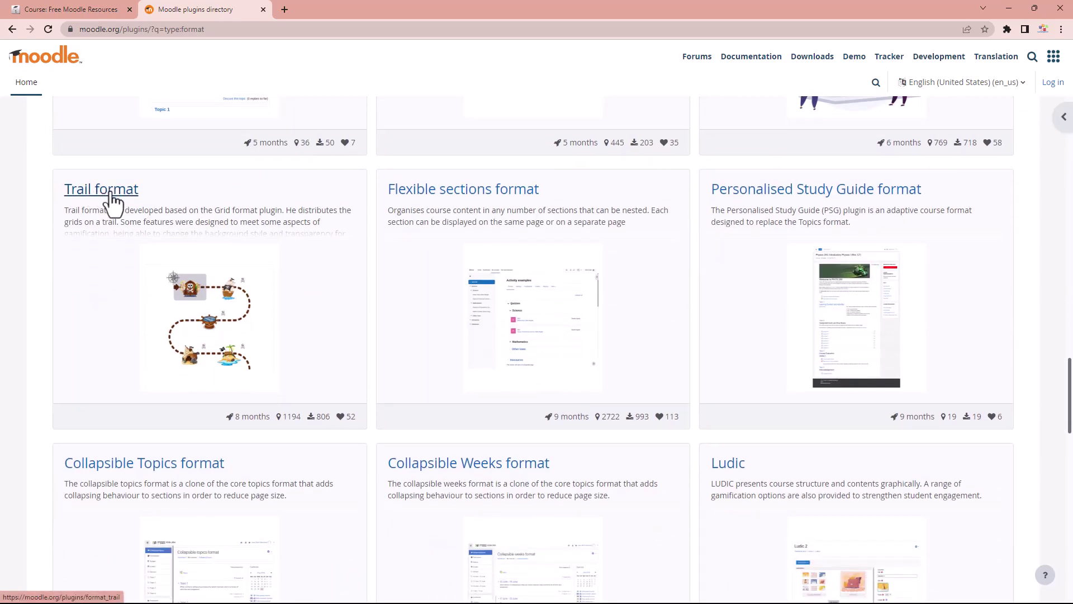
right_click(114, 197)
click(141, 201)
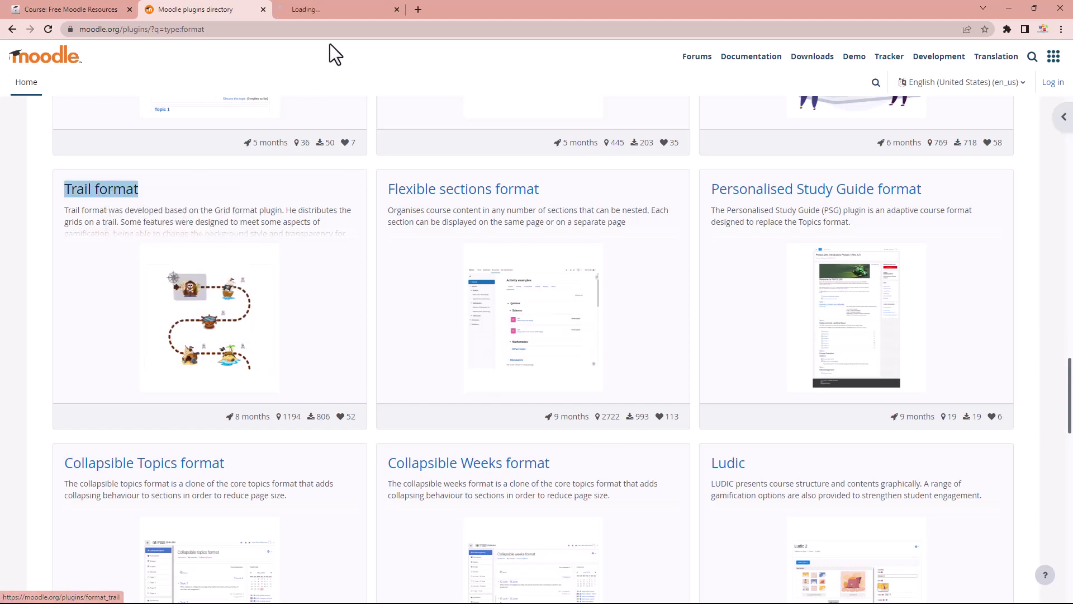
click(326, 11)
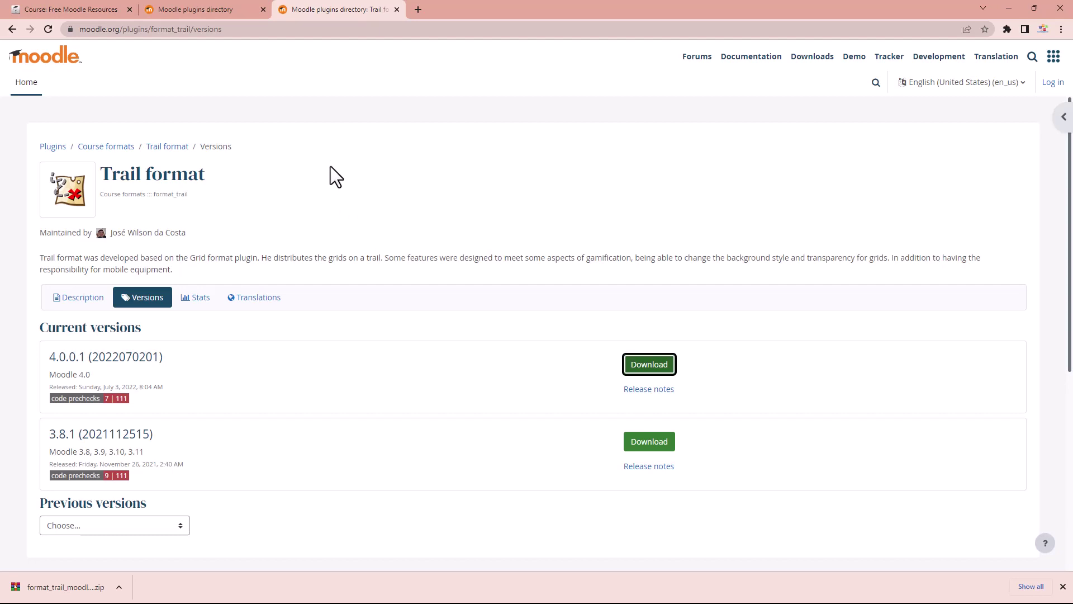
Return to the Free Moodle Resources site and open the plugin installer in site administration.
click(47, 8)
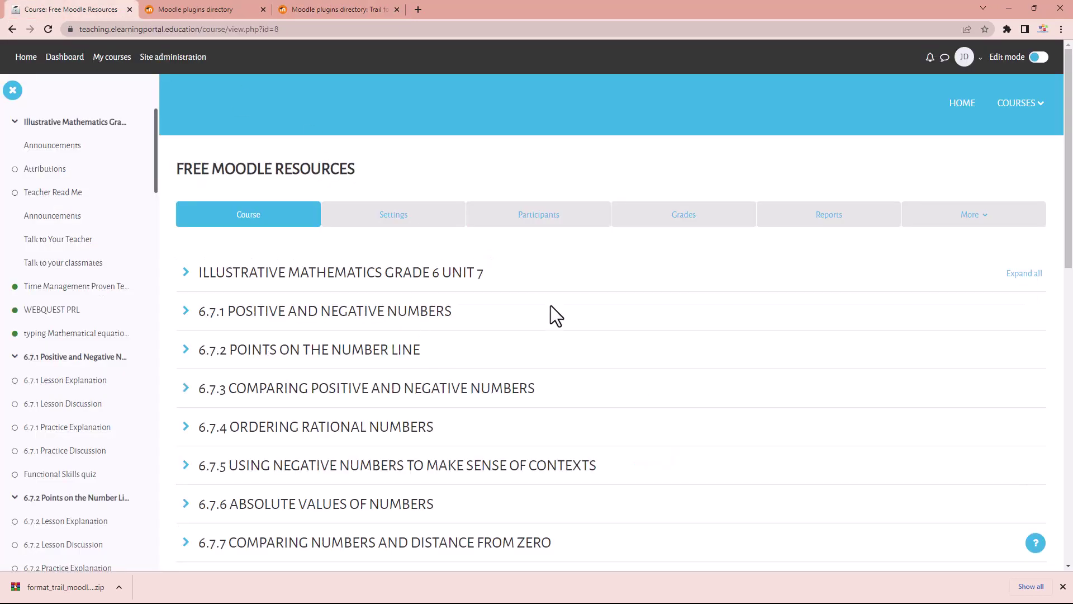
click(168, 58)
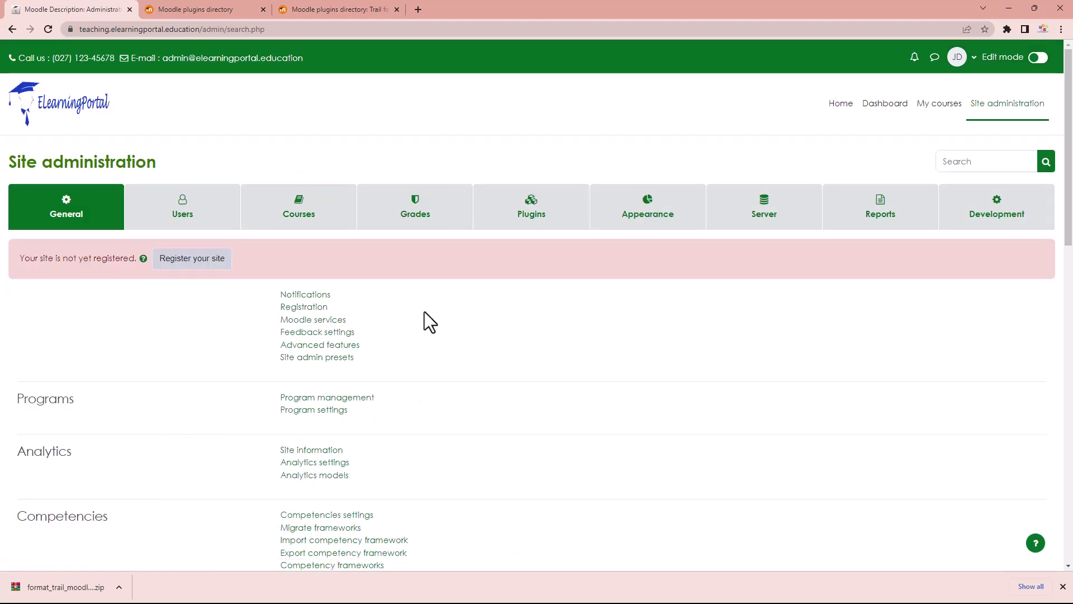
click(532, 221)
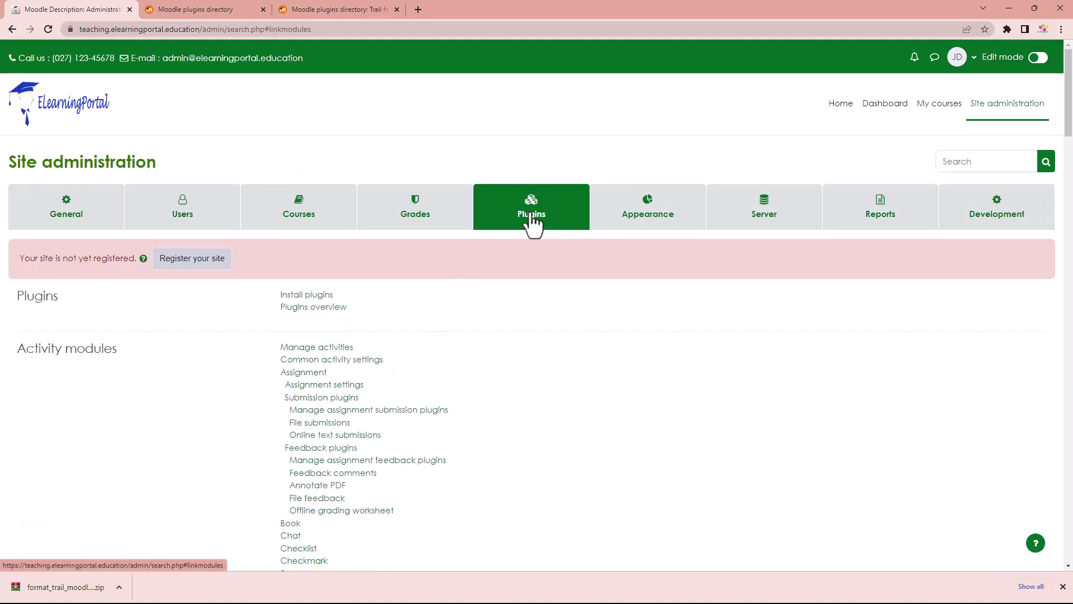
click(328, 295)
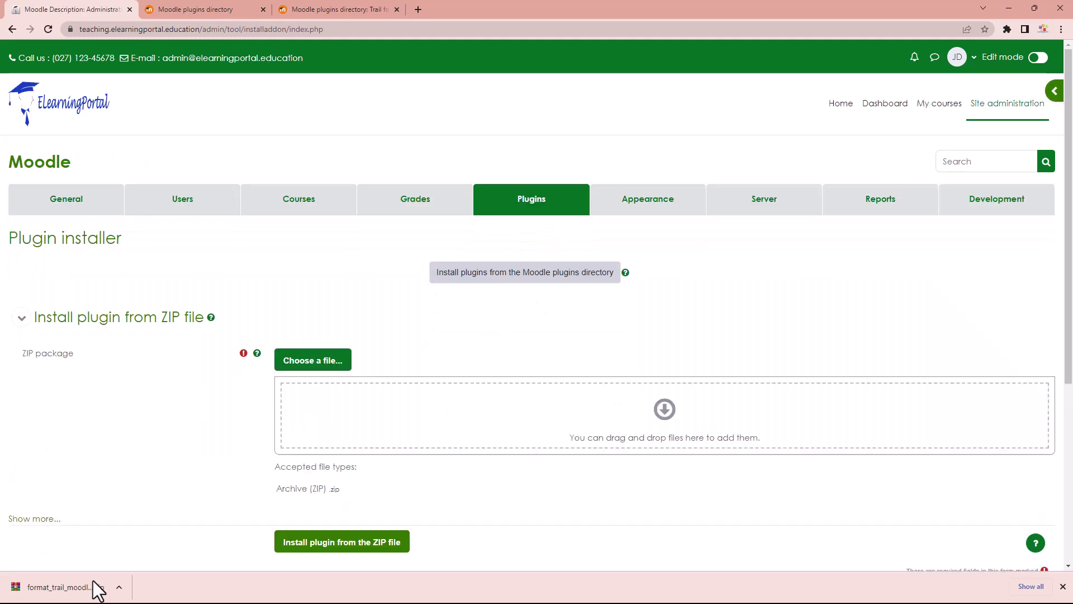
Add format_trail_moodle40_2022070201.zip as the ZIP package, install the plugin from it and continue past the validation.
drag(65, 590, 352, 408)
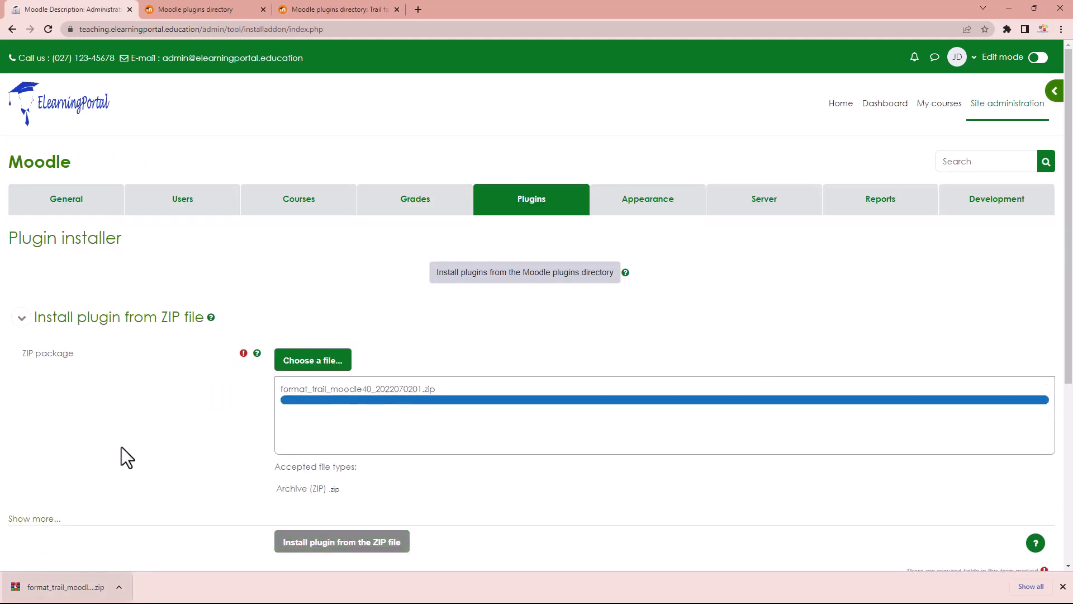
click(304, 547)
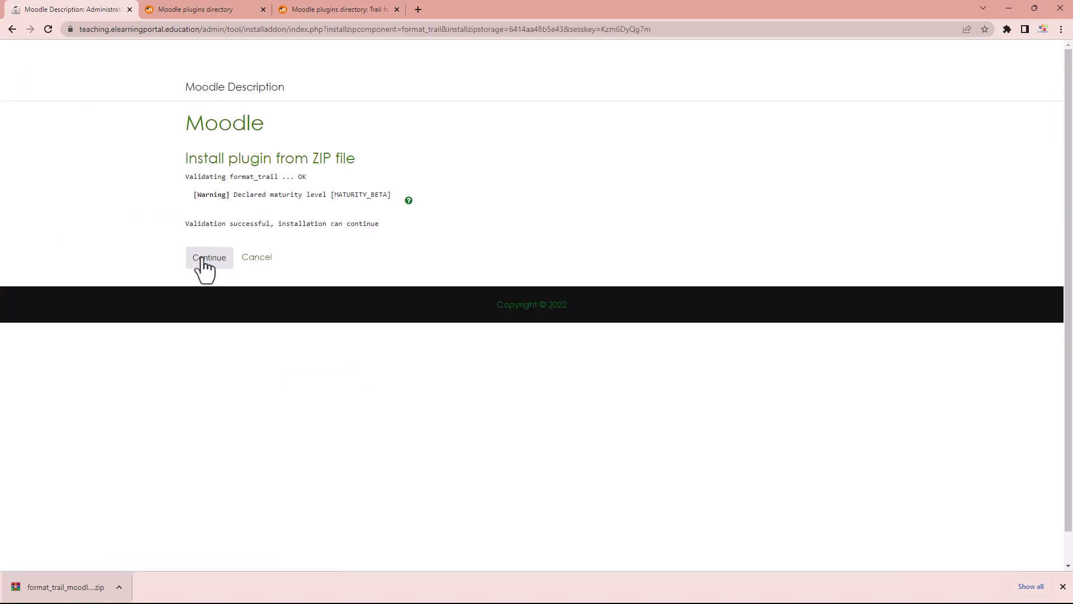
click(202, 262)
Continue past the server environment checks and upgrade the Moodle database to install the Trail format.
scroll(622, 400, down, 6)
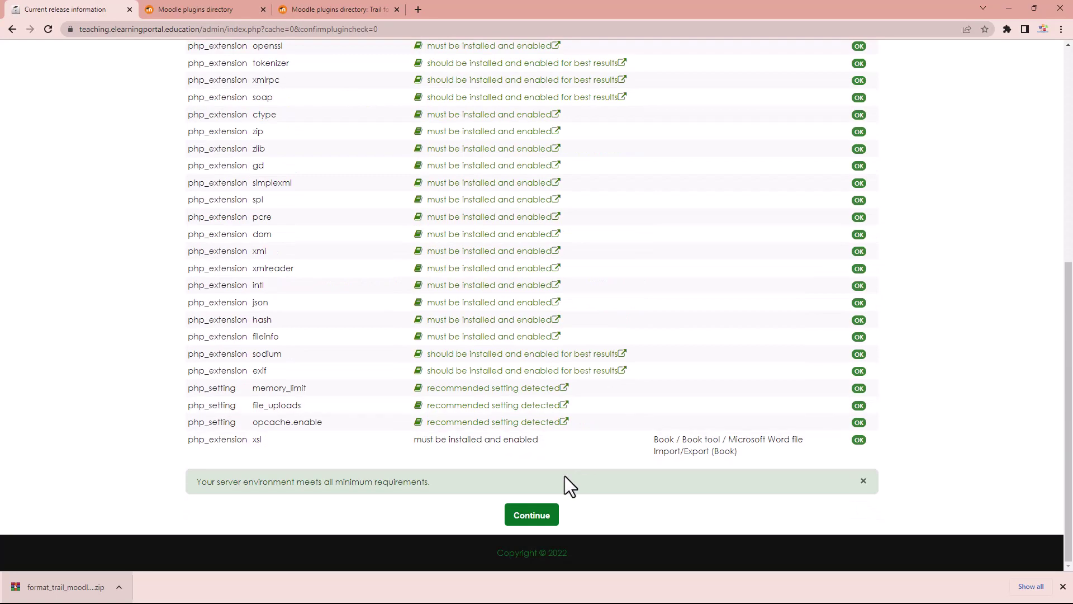
click(536, 524)
scroll(773, 334, down, 5)
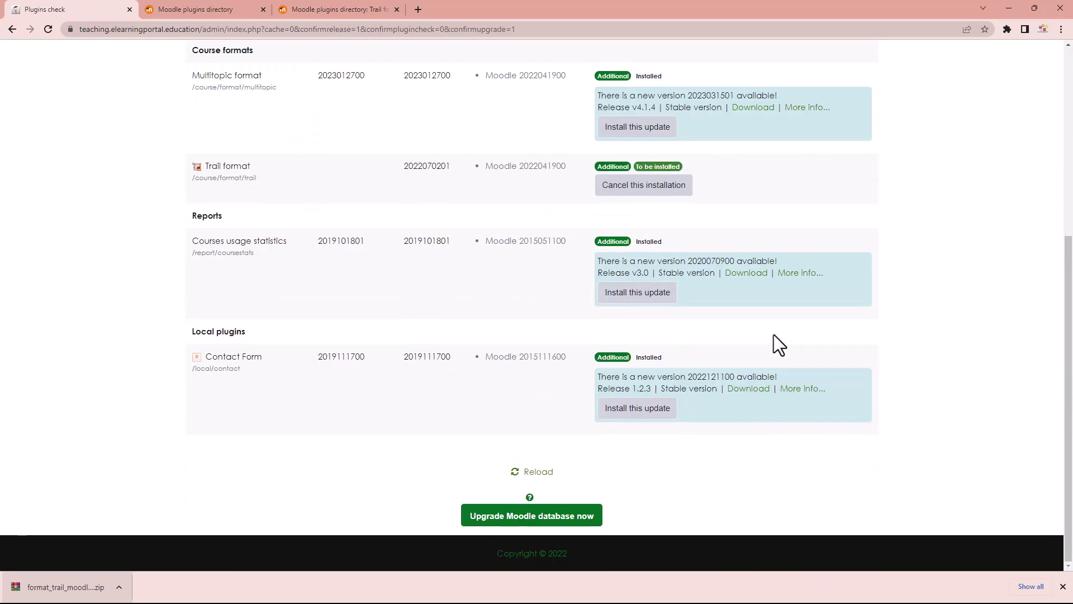
click(574, 510)
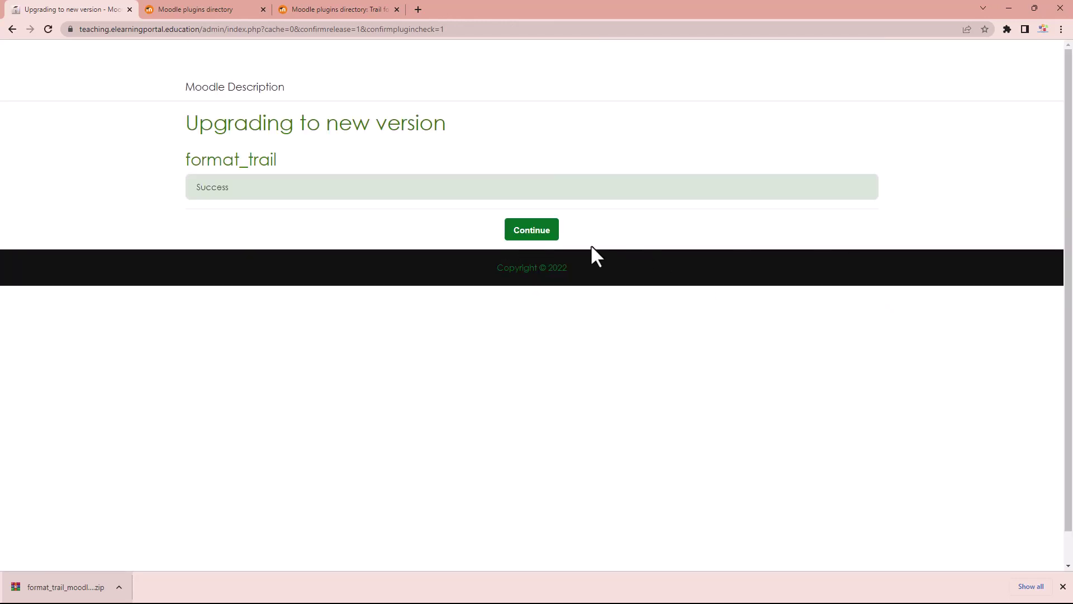
Continue from the format_trail installation and save the new Trail format settings with their defaults.
click(534, 232)
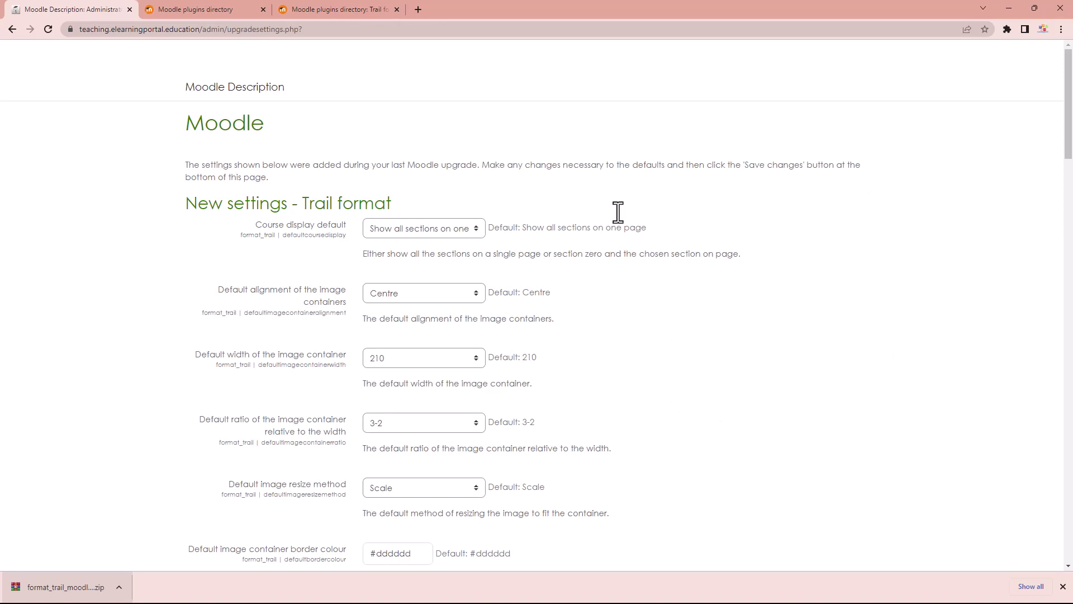
scroll(930, 283, down, 3)
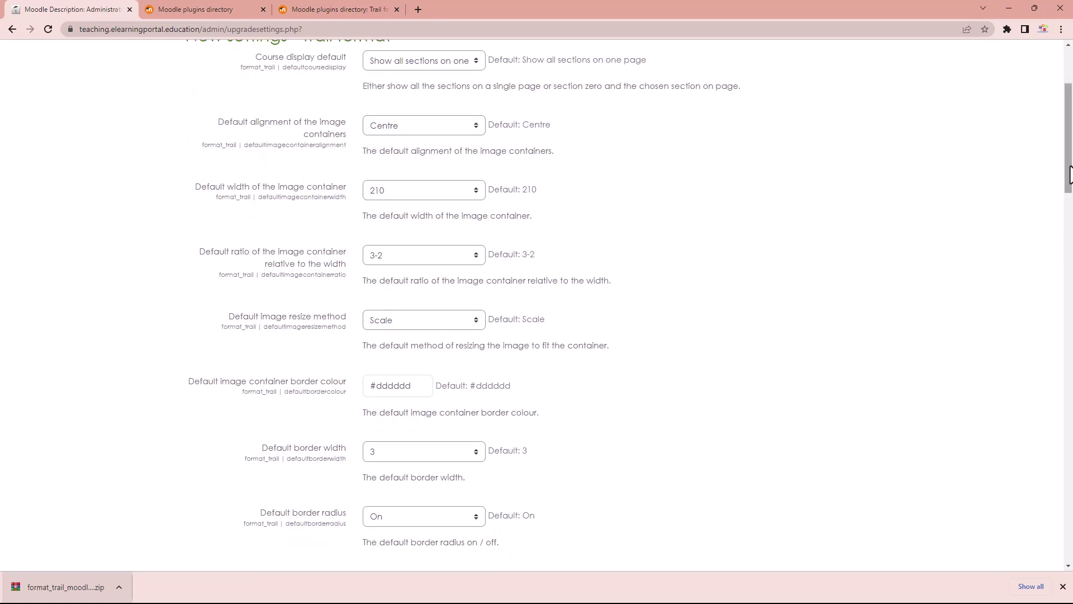
drag(1068, 168, 474, 530)
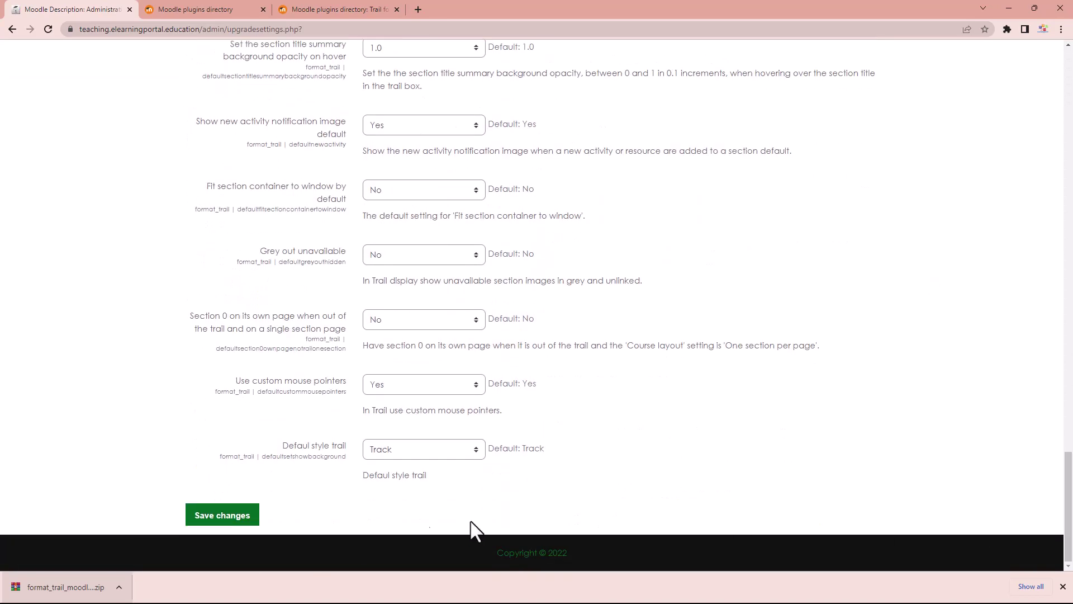
click(248, 517)
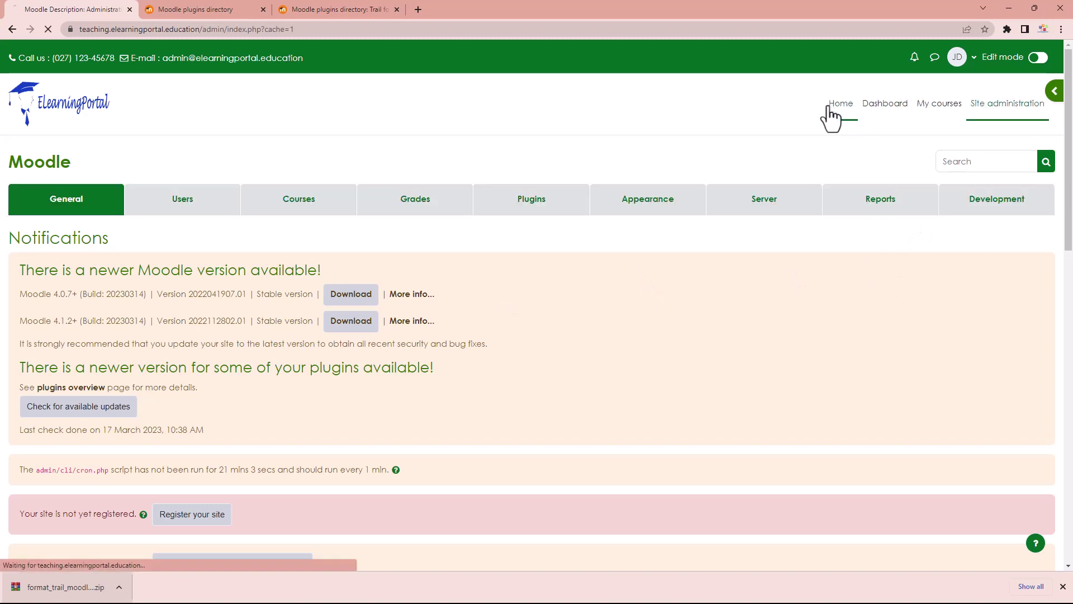
Open the Free Moodle Resources course from the site home page and go to its course settings.
click(829, 108)
scroll(237, 385, down, 8)
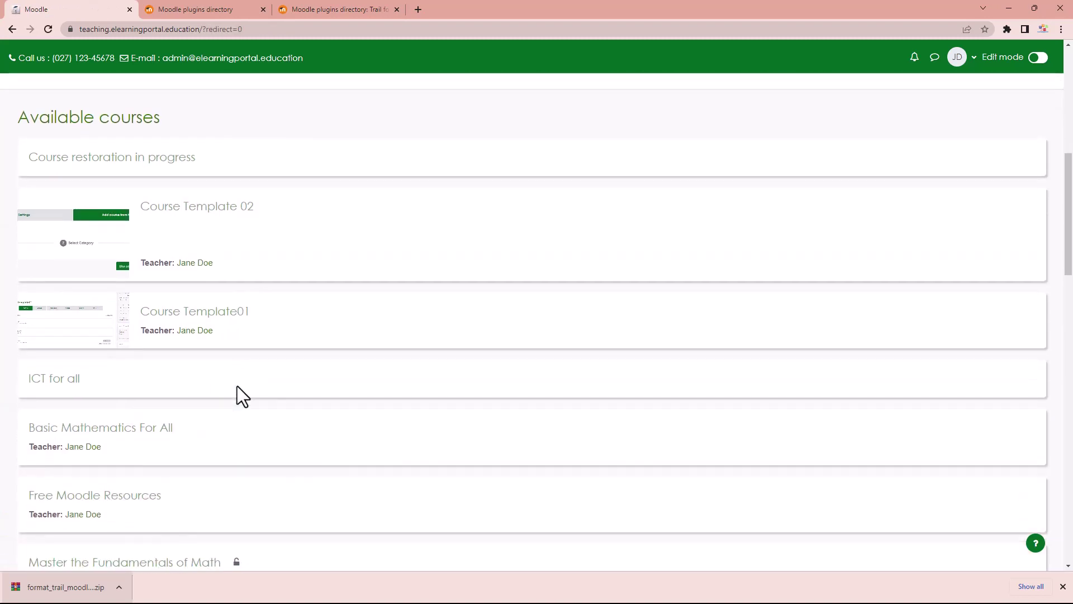
scroll(237, 386, down, 4)
click(141, 285)
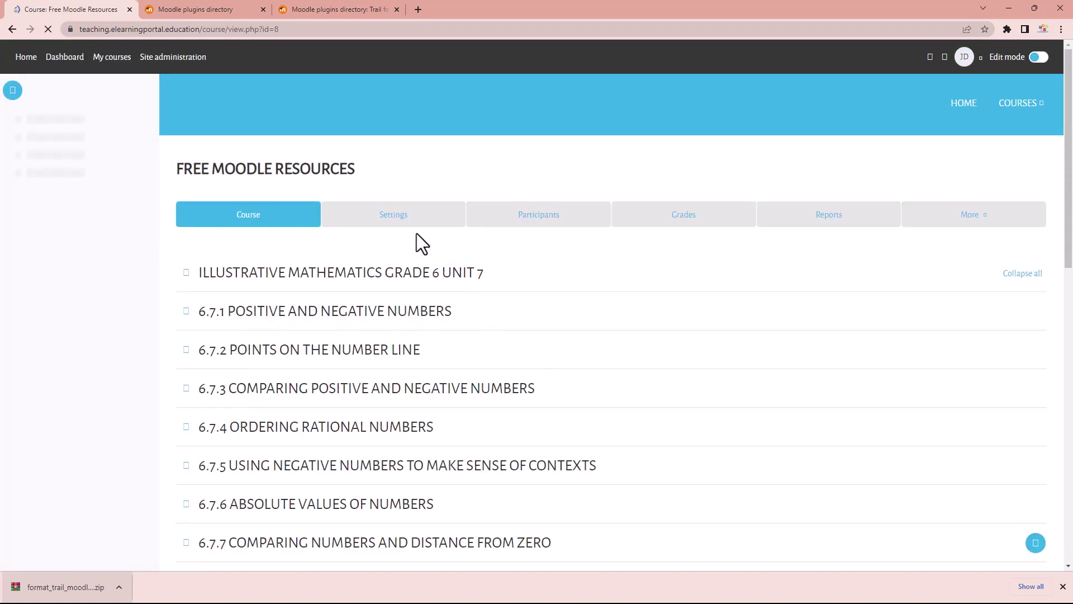
click(405, 218)
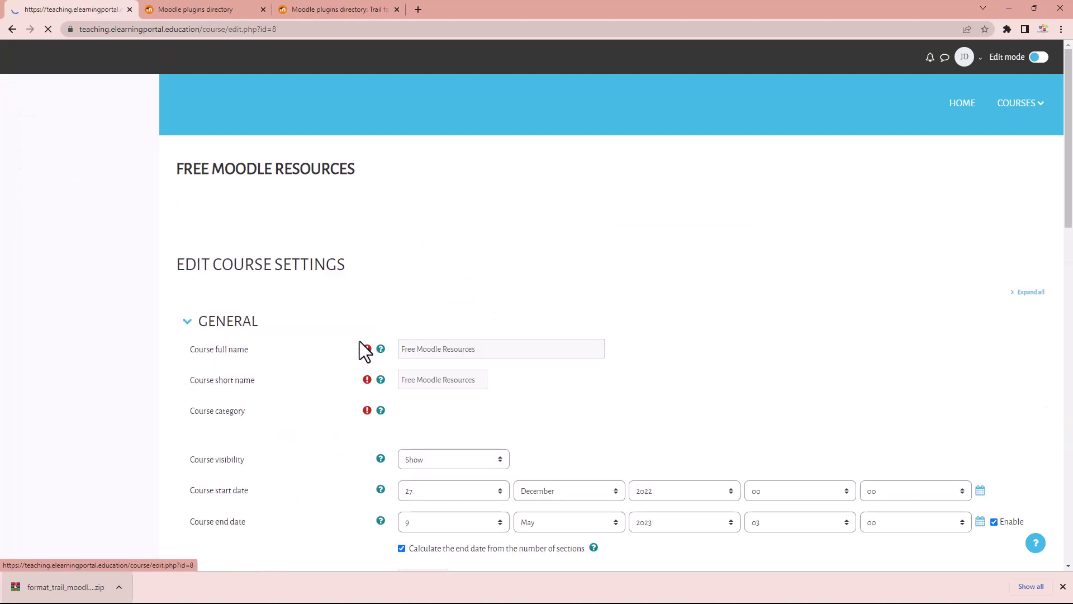
Set the Free Moodle Resources course's format to Trail format.
scroll(323, 340, down, 9)
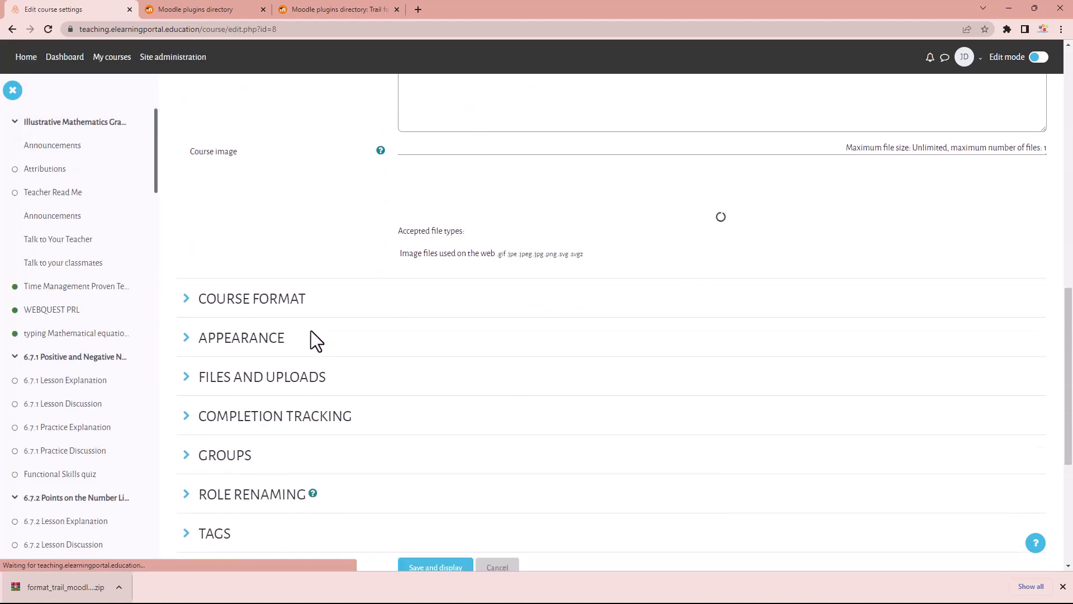
click(187, 343)
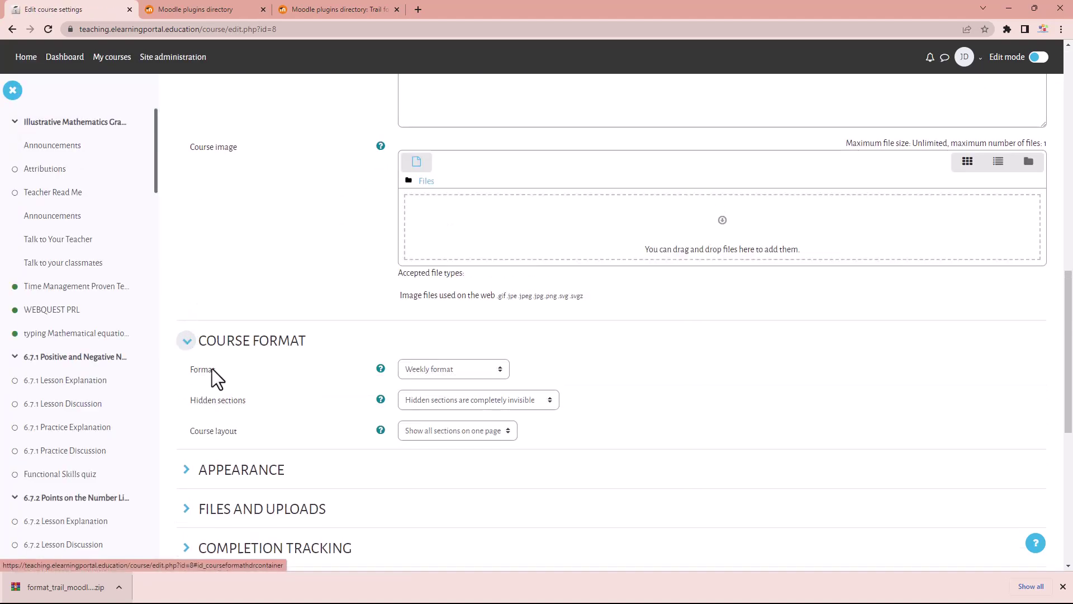
click(500, 370)
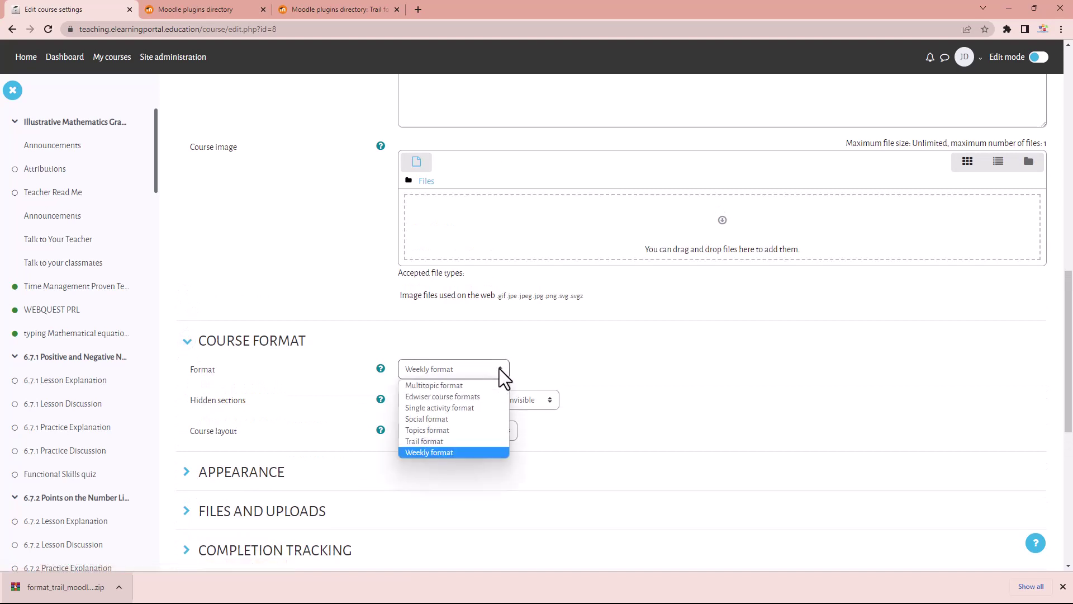
click(456, 442)
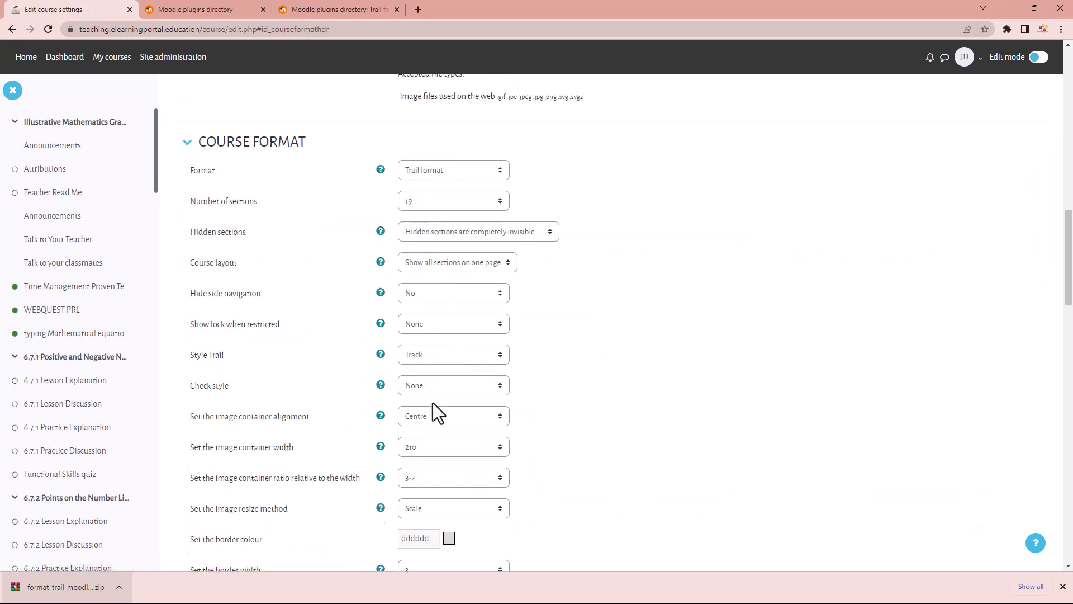
Review the Trail format options, expand the Trail reset options and Appearance settings, and save and display the course.
scroll(565, 419, down, 8)
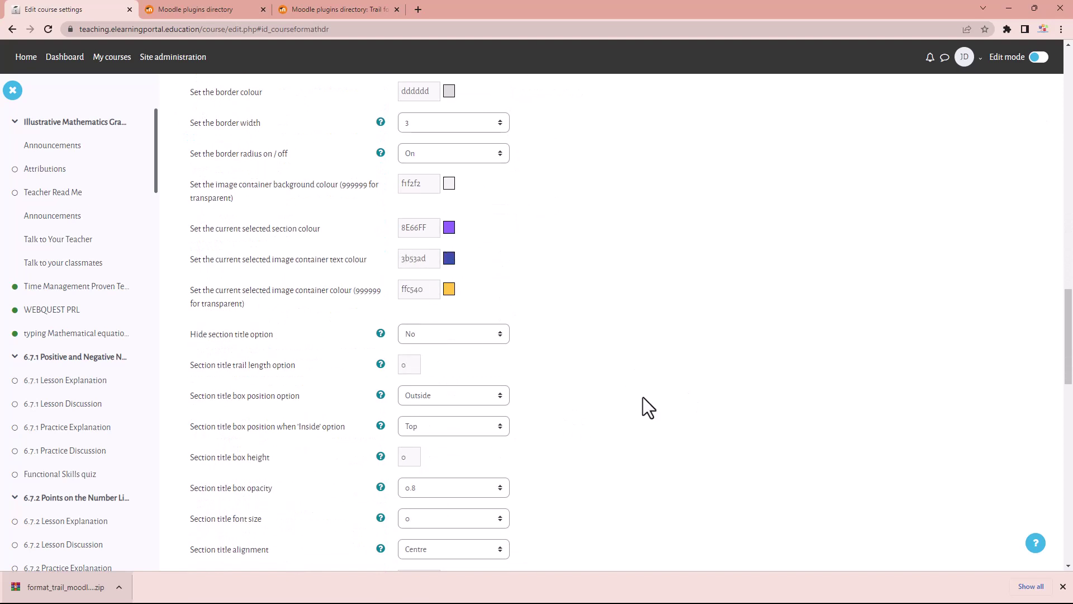
scroll(643, 398, down, 4)
scroll(642, 396, down, 5)
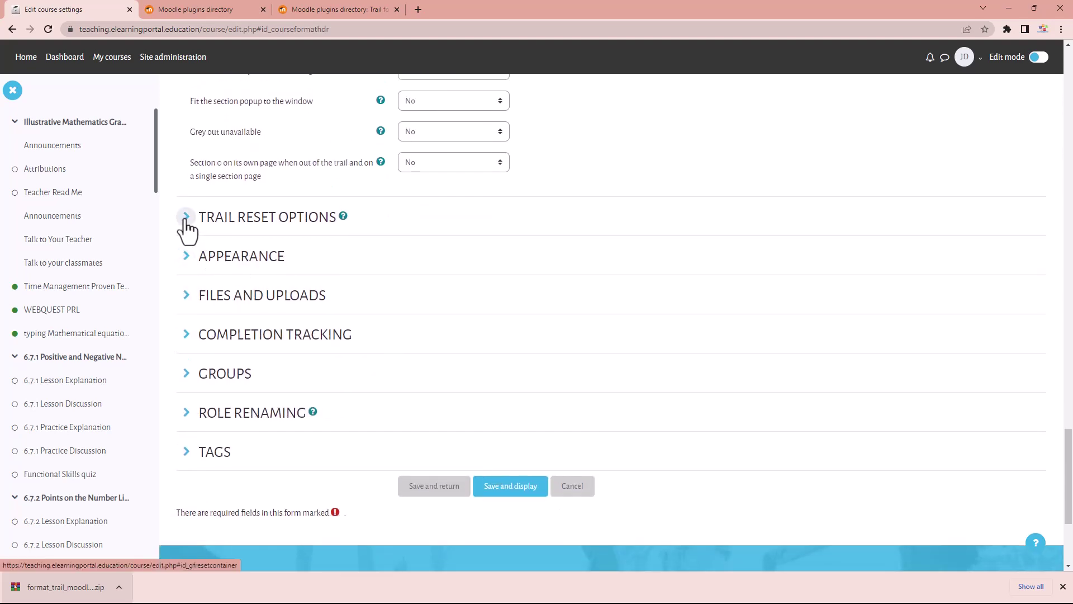
click(186, 219)
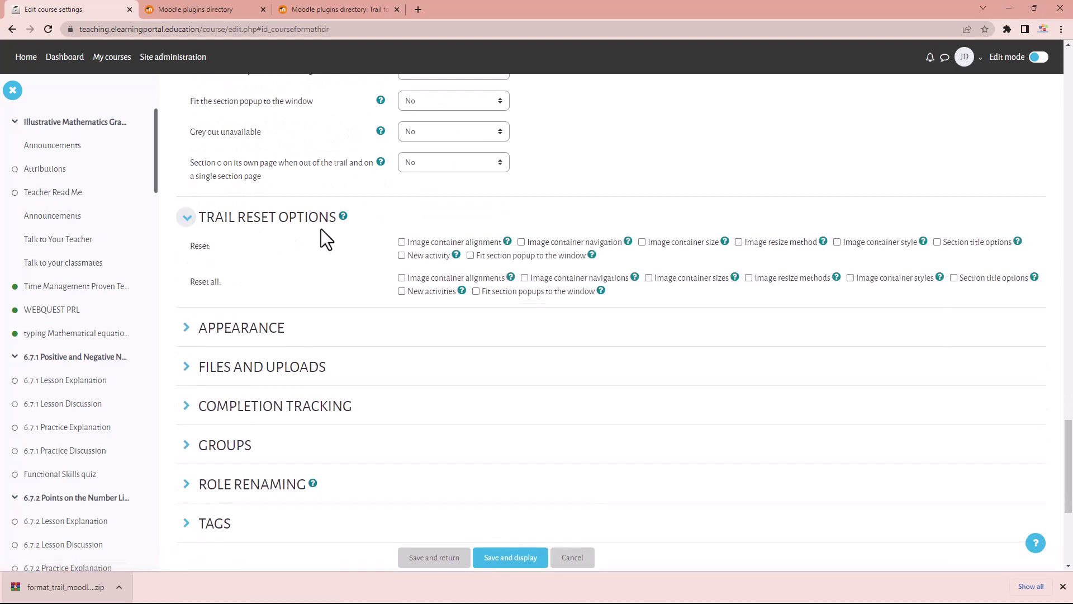
click(187, 330)
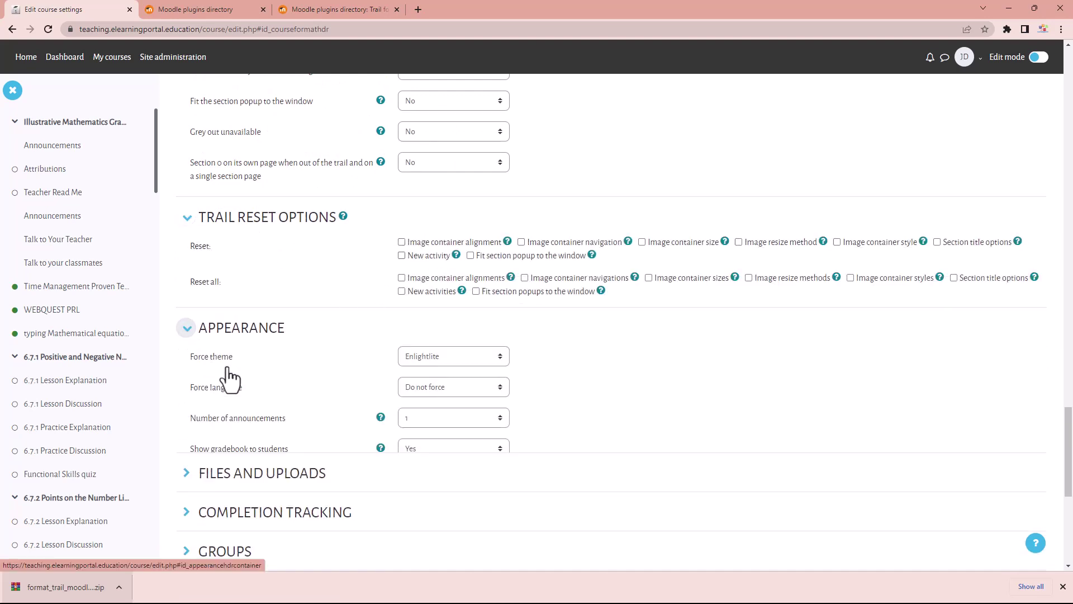
scroll(330, 381, down, 2)
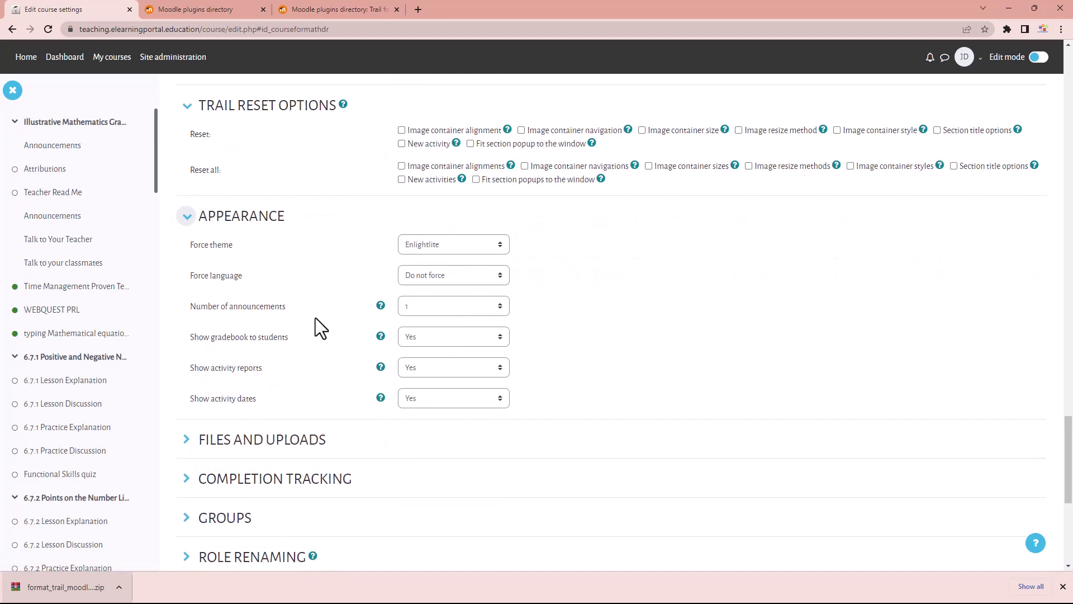
scroll(280, 270, down, 3)
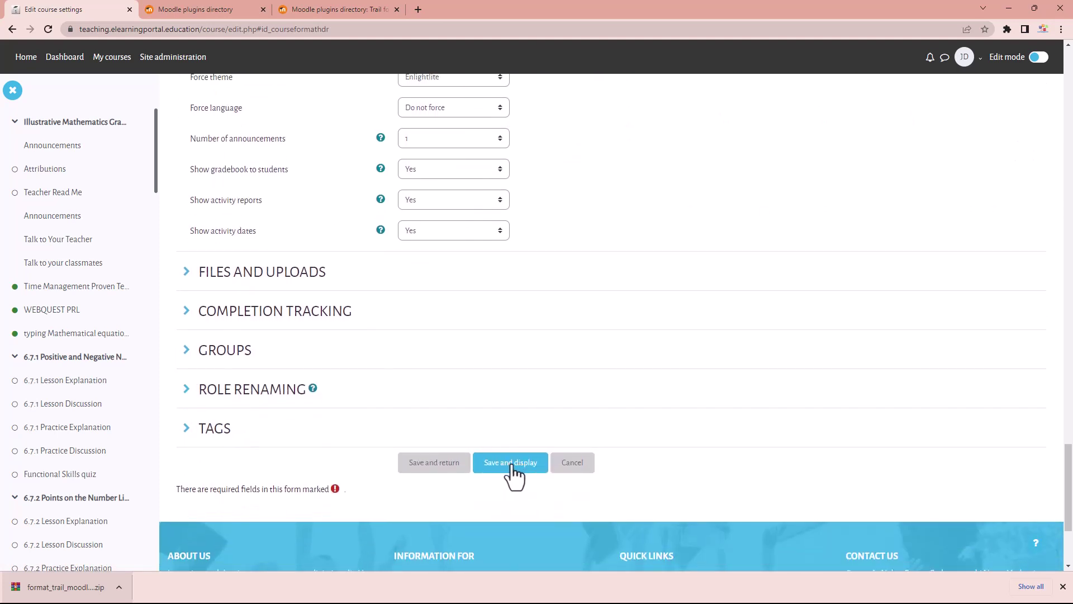
click(511, 463)
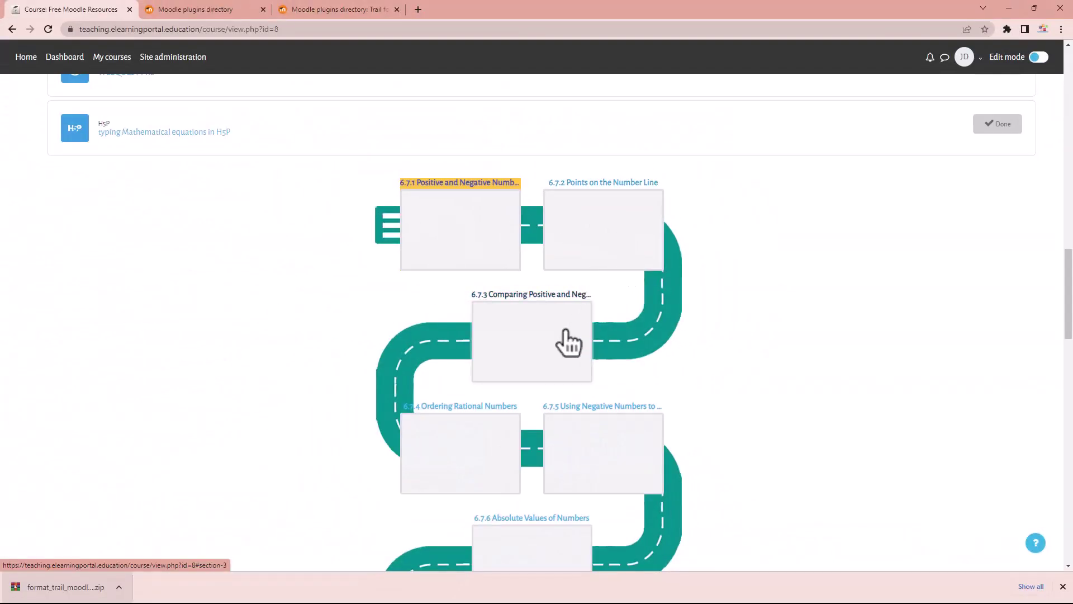
Open the 6.7.1 Positive and Negative Numbers section from the trail, look through its activities and close it.
click(468, 232)
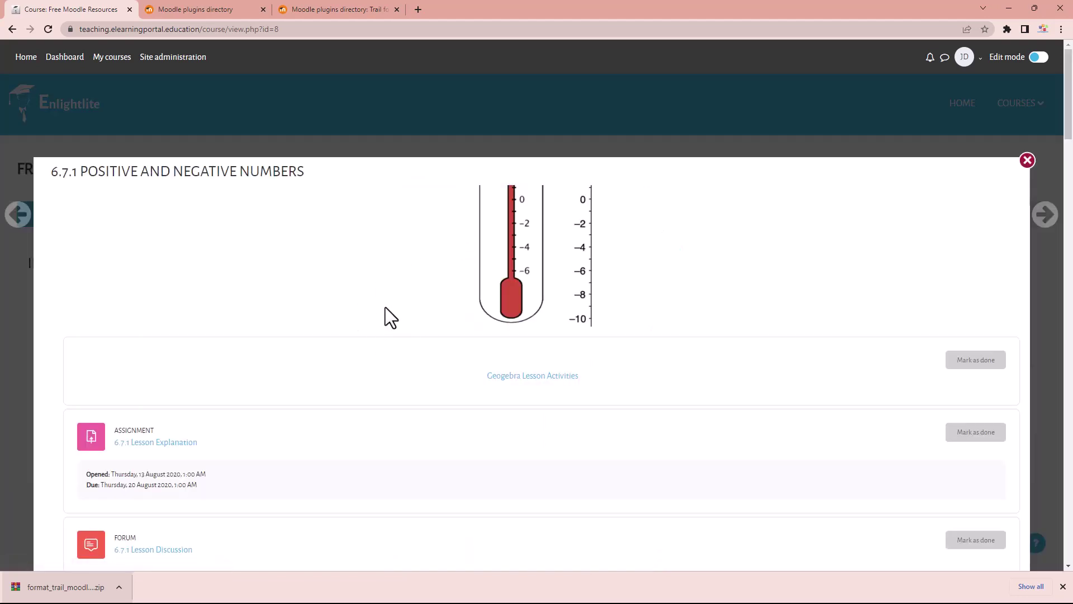
scroll(385, 306, down, 3)
scroll(384, 306, down, 1)
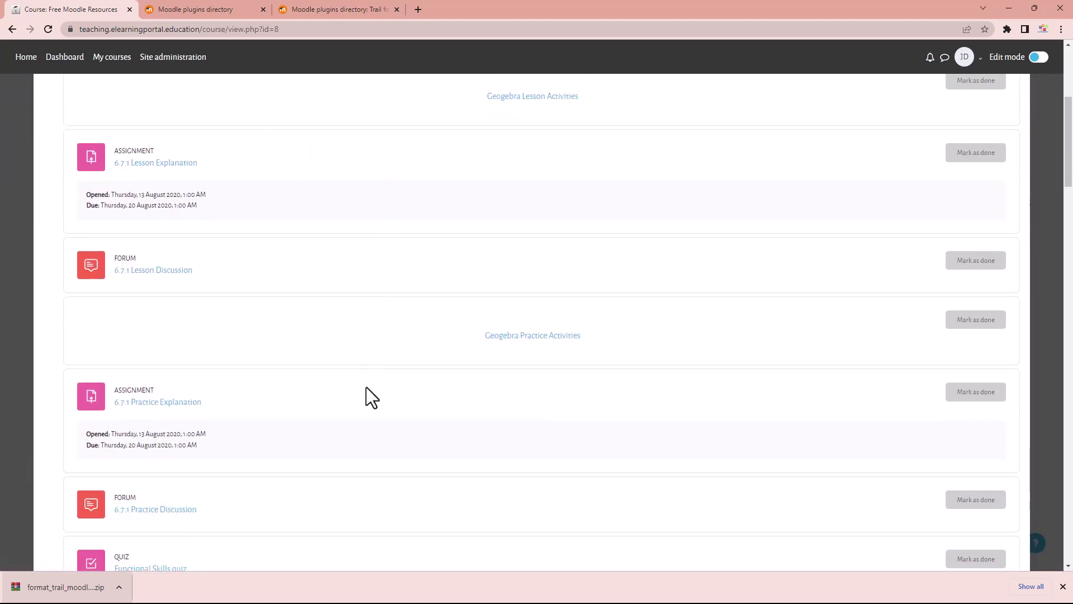
scroll(367, 387, down, 4)
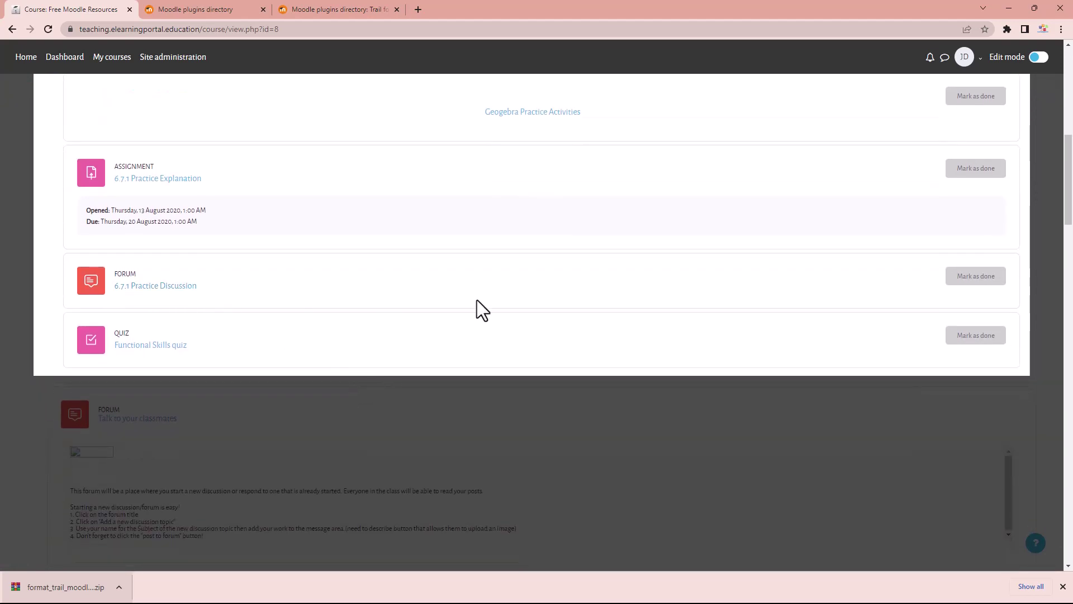
scroll(561, 338, up, 10)
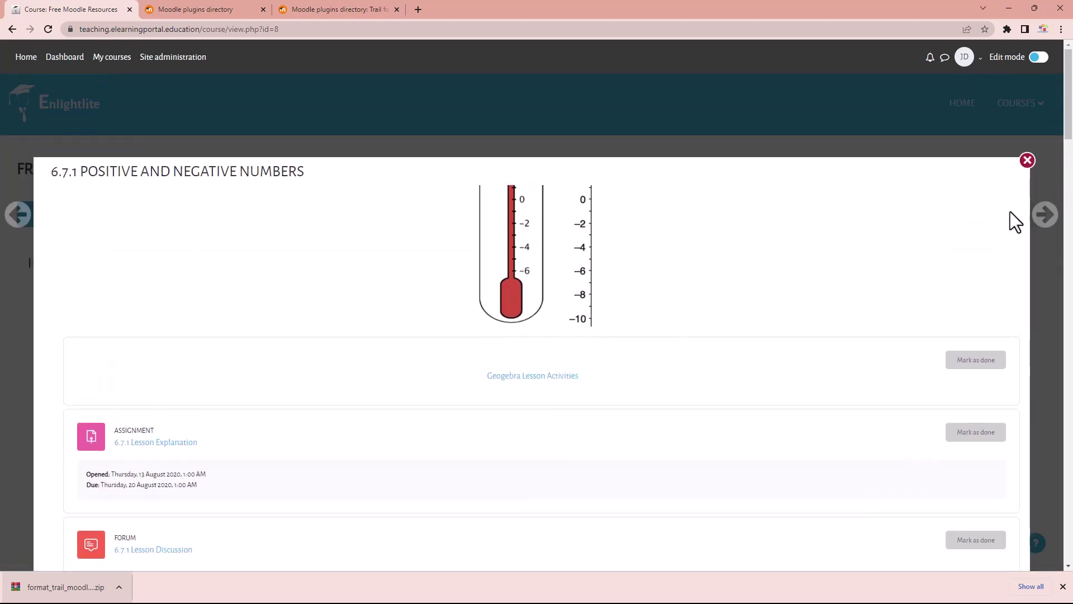
click(1027, 160)
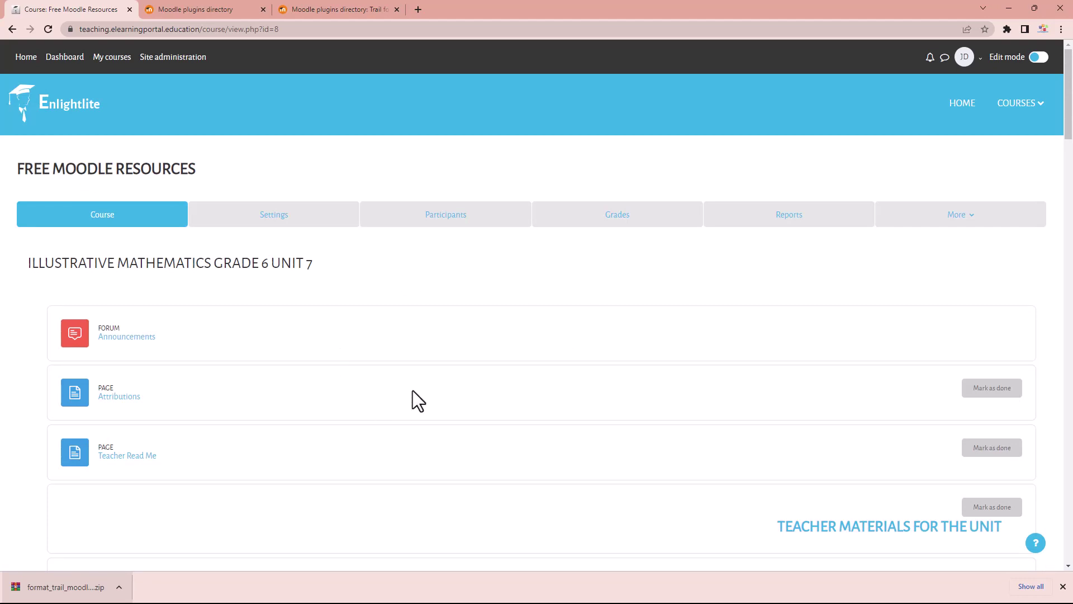
Look through the course's whole trail of sections down to 6.7.19 and return to the start of the course page.
scroll(412, 391, down, 20)
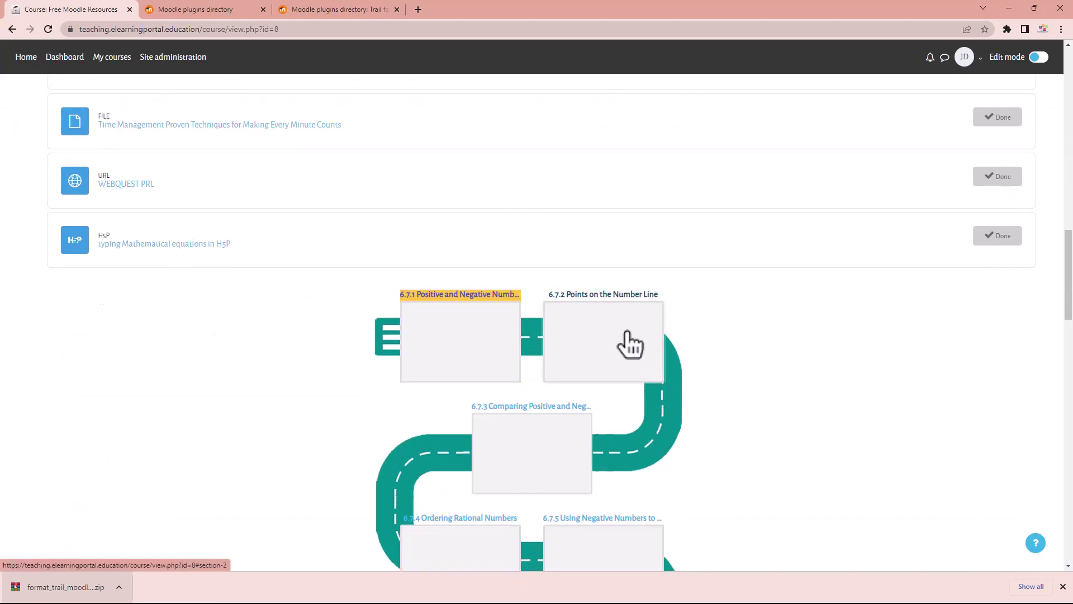
scroll(623, 338, down, 2)
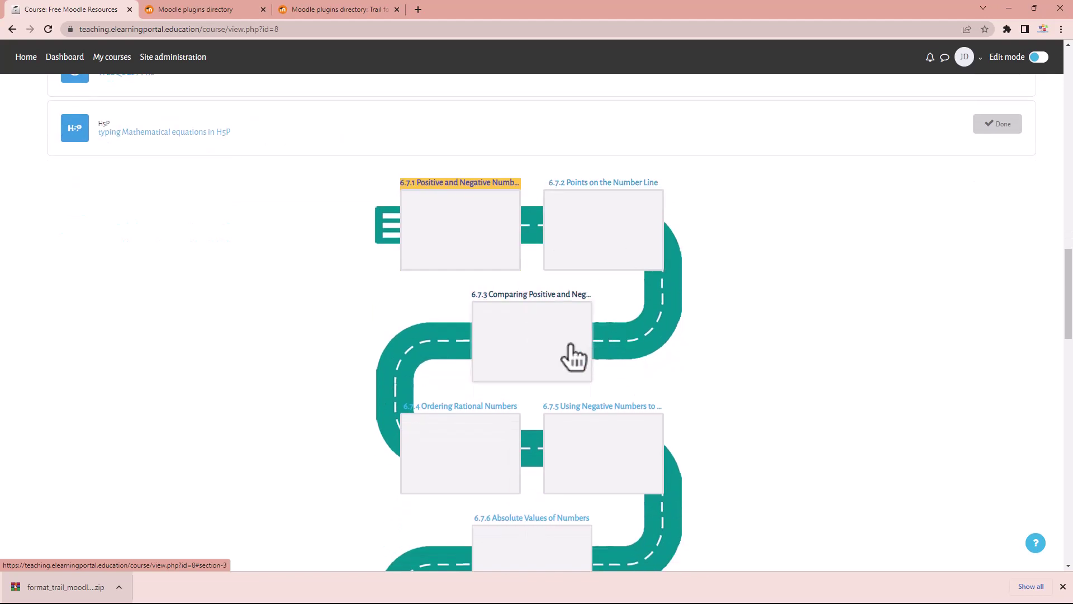
scroll(615, 497, down, 3)
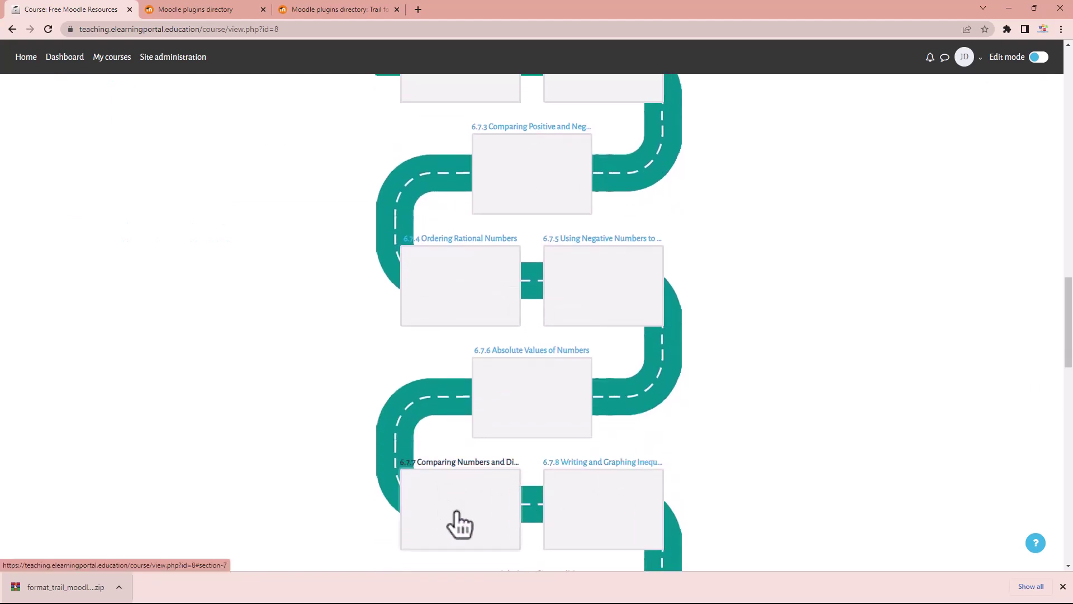
scroll(592, 504, down, 2)
scroll(595, 492, down, 3)
scroll(632, 486, down, 3)
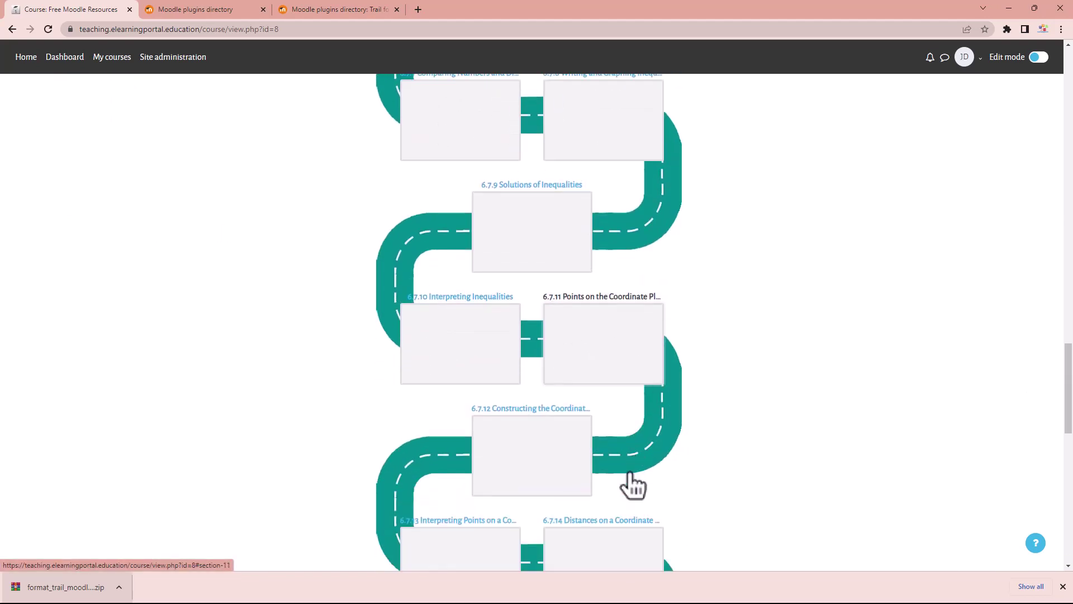
scroll(595, 481, down, 3)
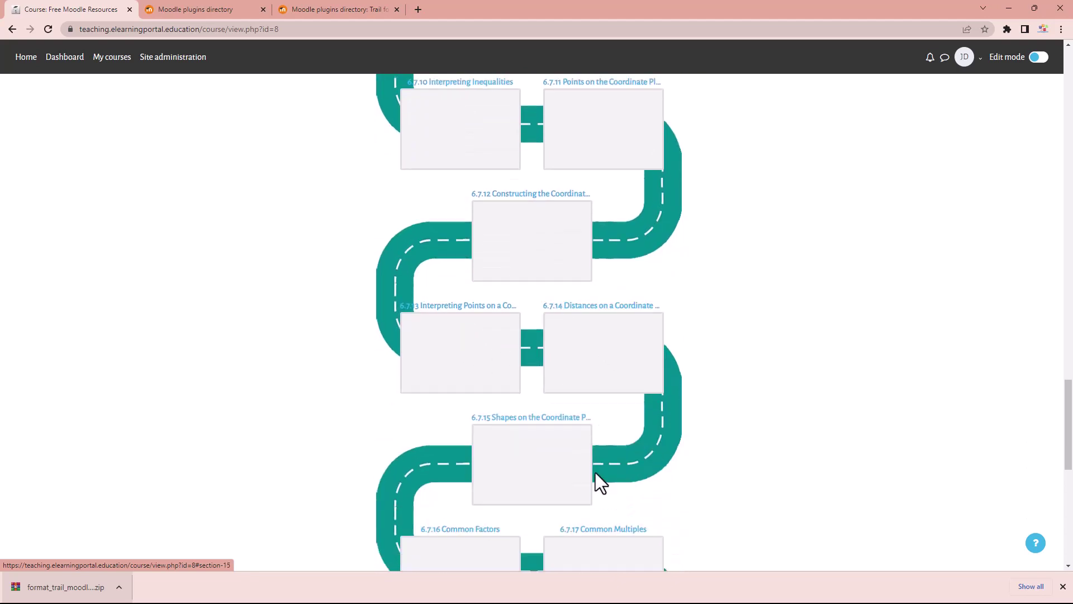
scroll(400, 443, down, 2)
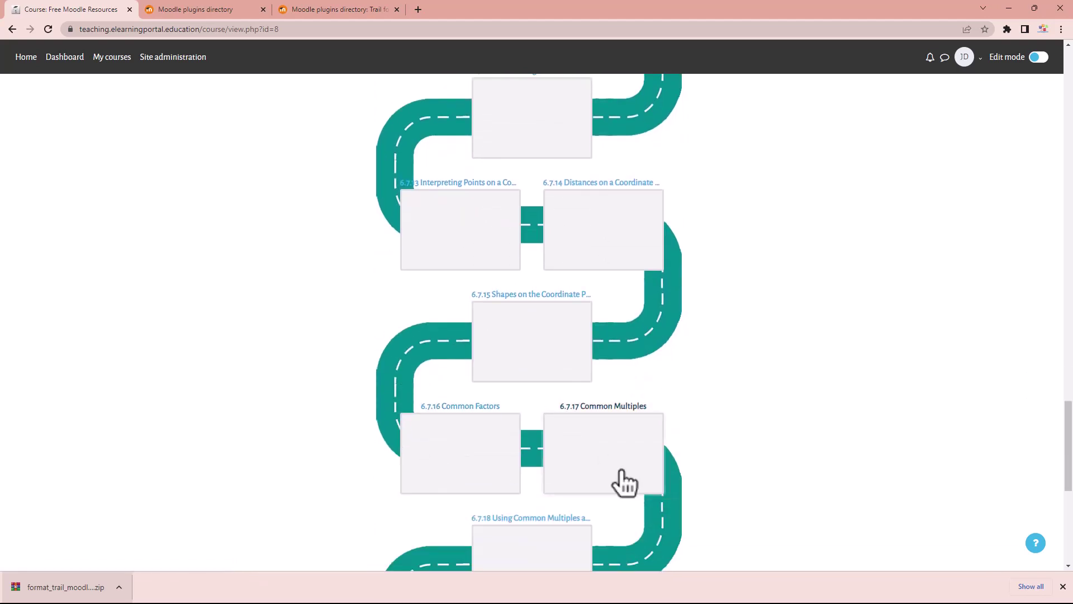
scroll(559, 469, down, 2)
scroll(492, 492, down, 3)
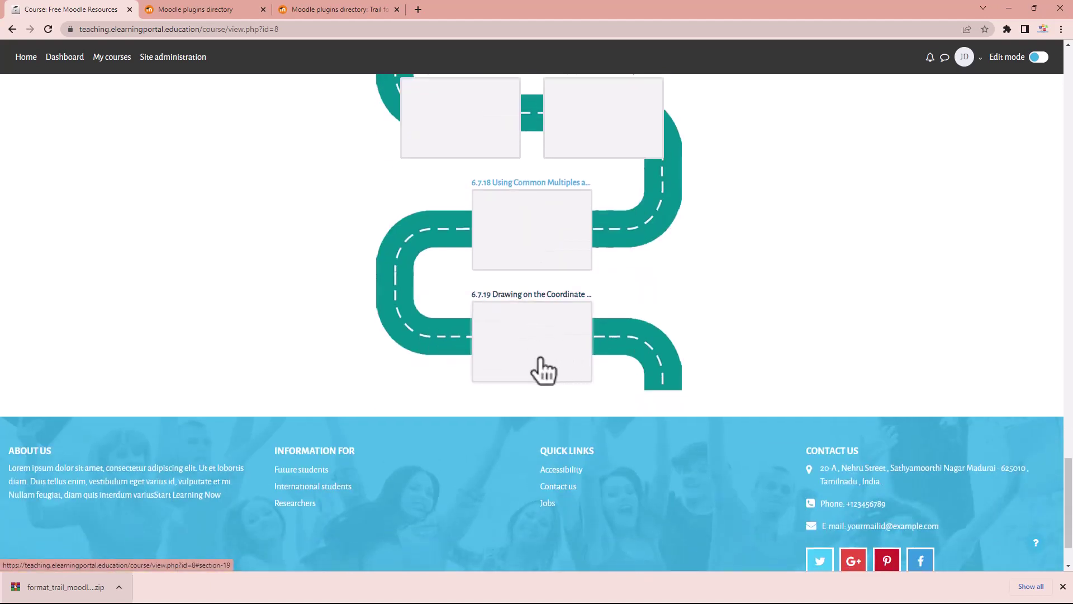
scroll(548, 381, up, 15)
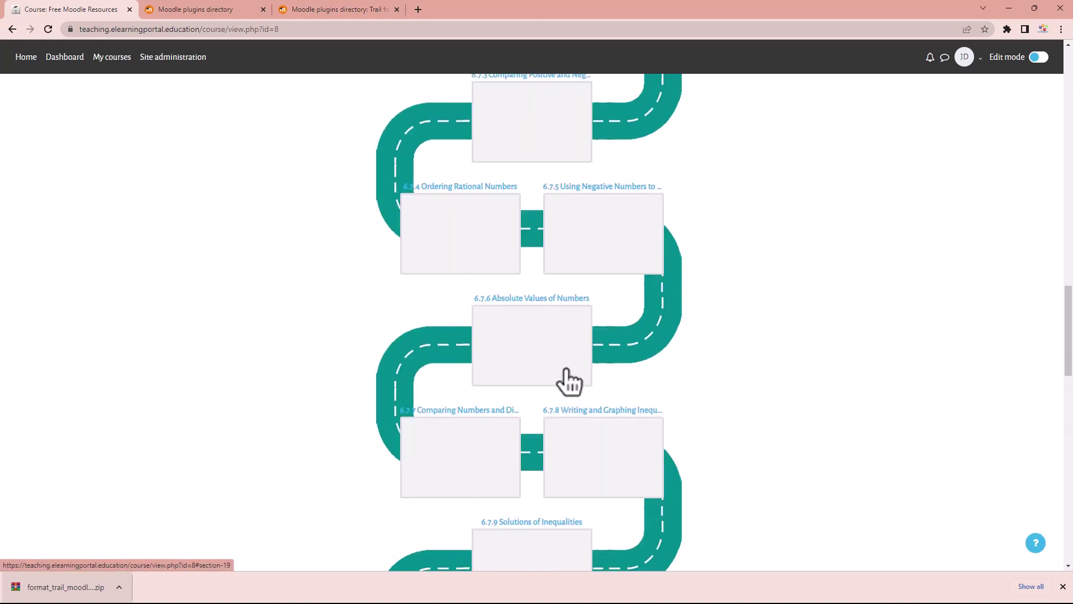
scroll(500, 396, up, 10)
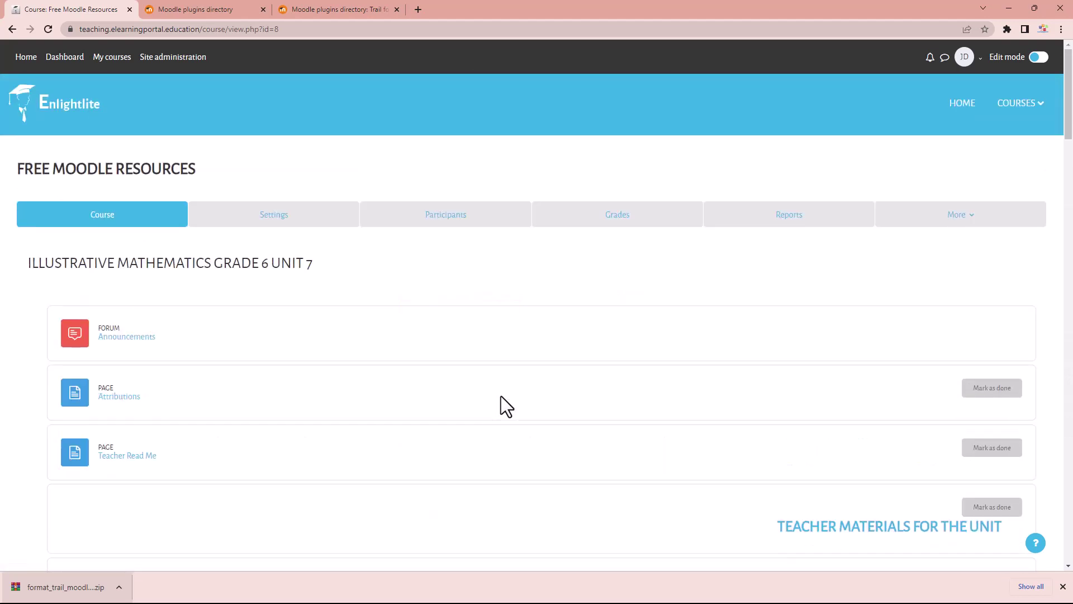
Open the course settings again and set the Style Trail option of the course format to Treasure.
click(283, 220)
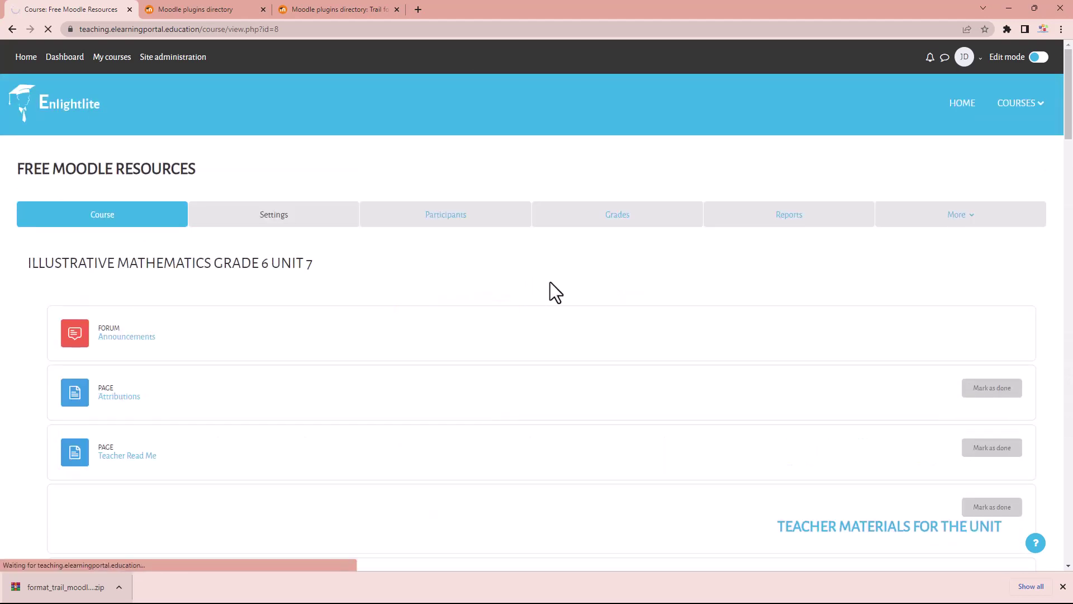
scroll(488, 347, down, 12)
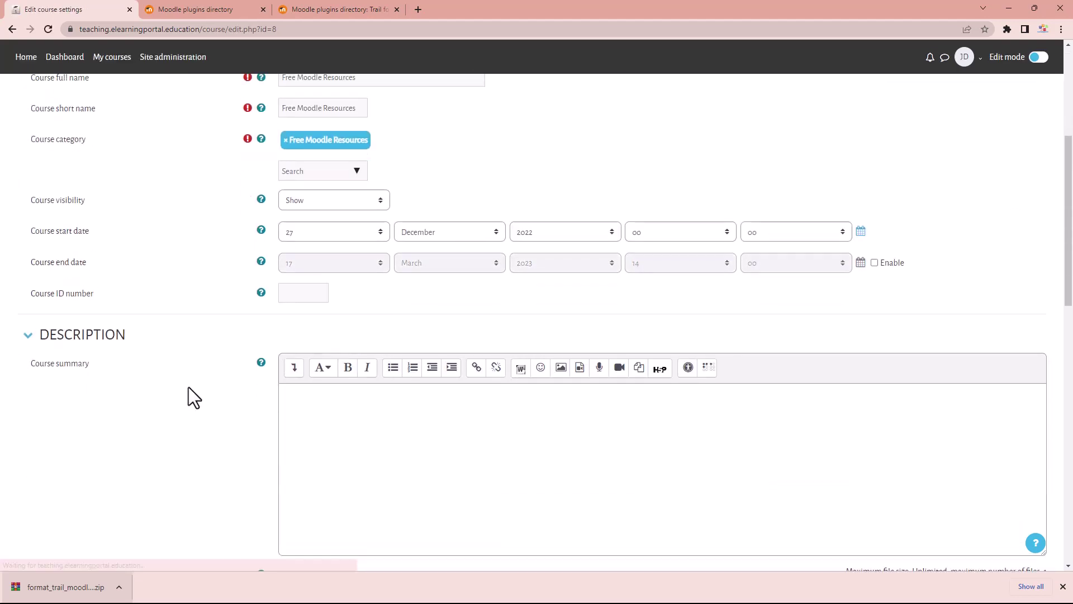
click(188, 376)
scroll(174, 261, down, 3)
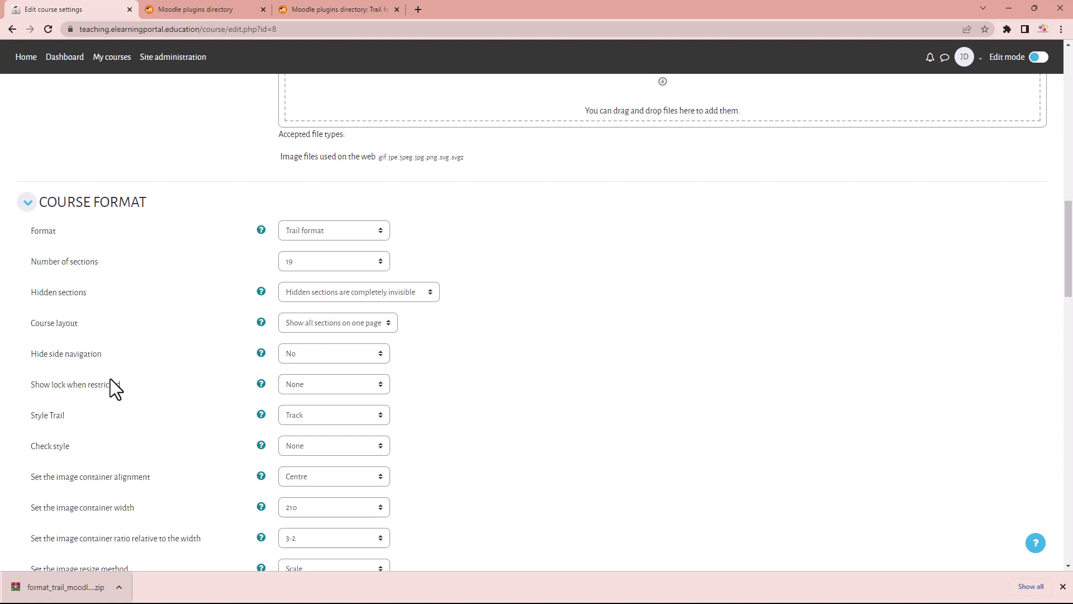
scroll(110, 374, down, 2)
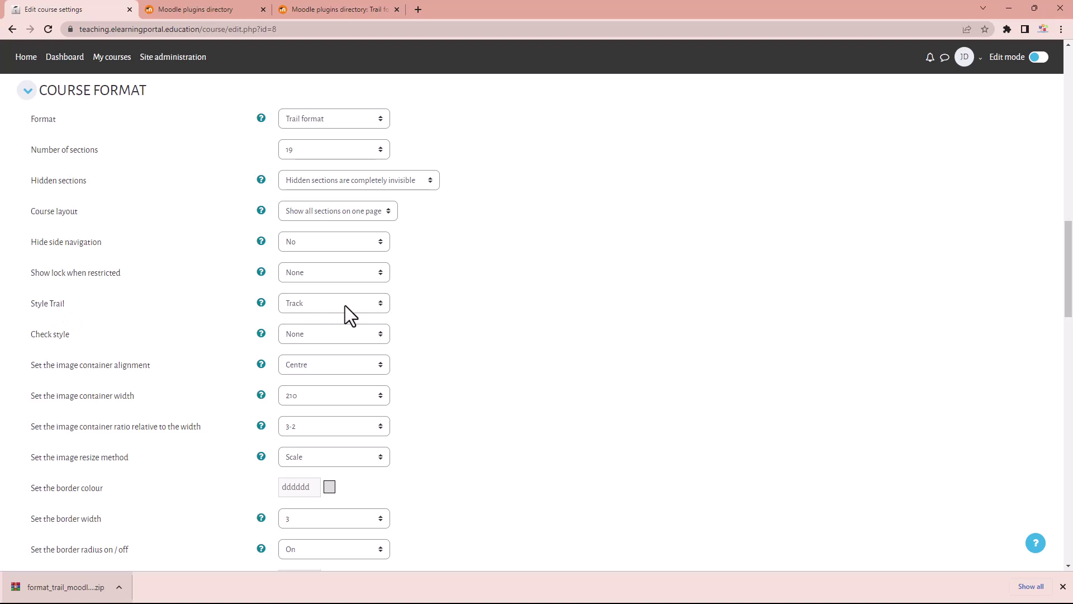
click(381, 305)
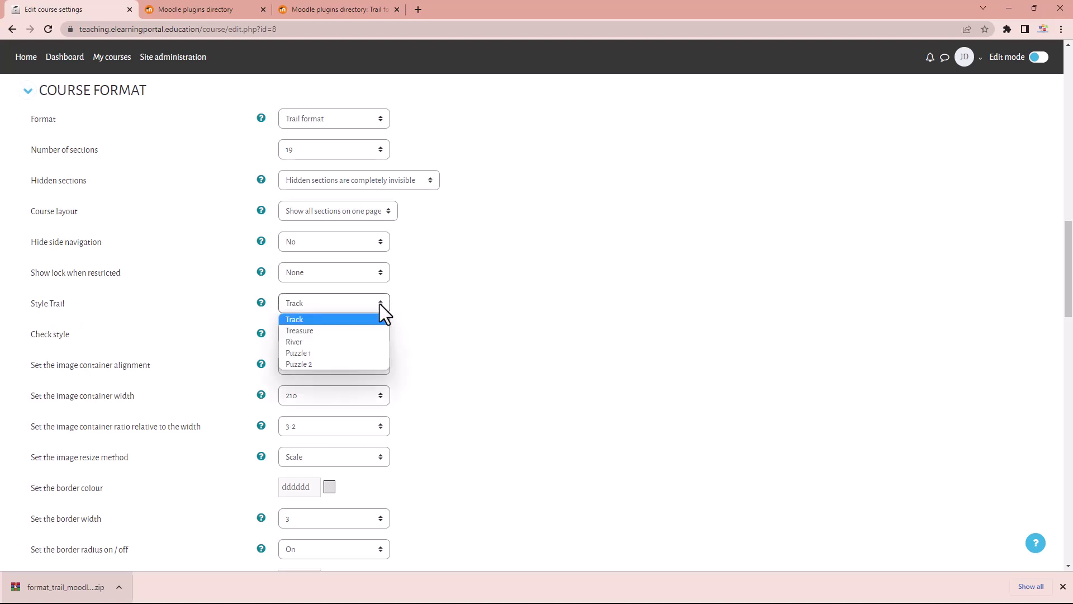
click(327, 331)
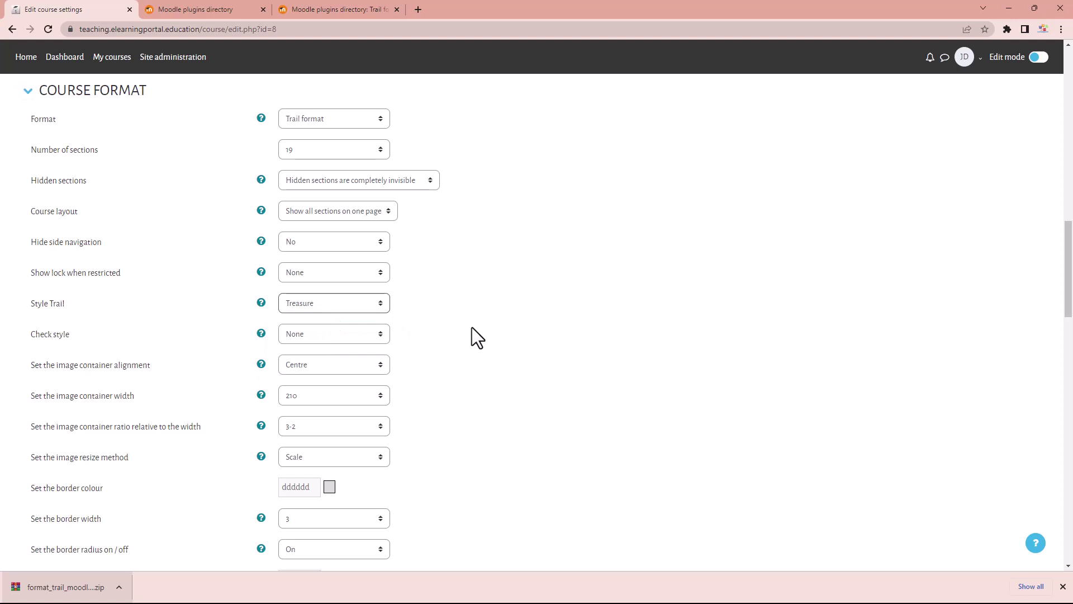
Save and display the course, and view how its sections are laid out along the trail.
scroll(472, 328, down, 20)
scroll(471, 335, down, 1)
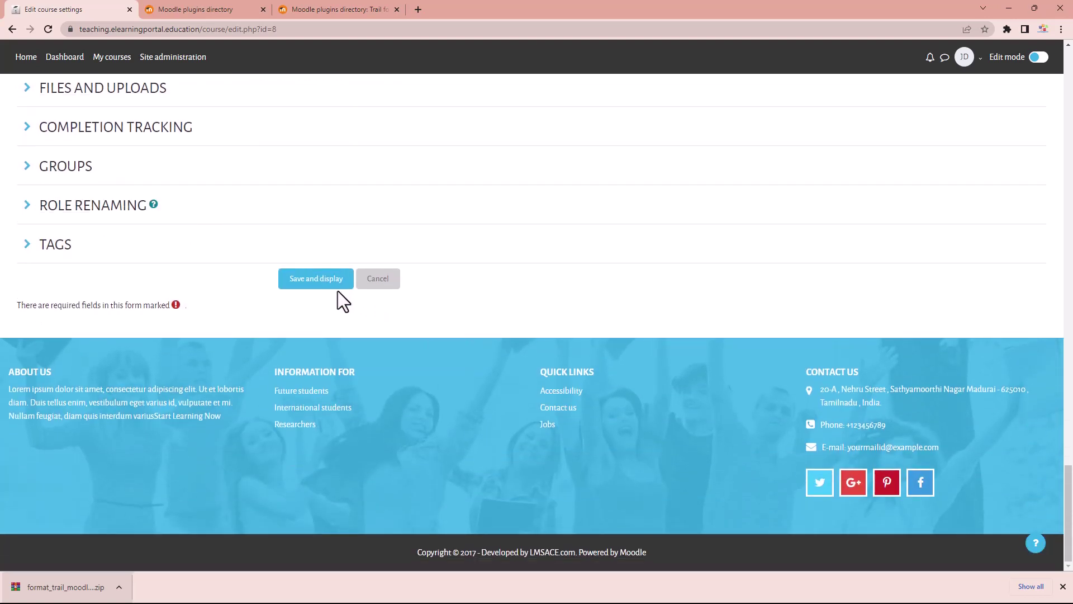
click(323, 285)
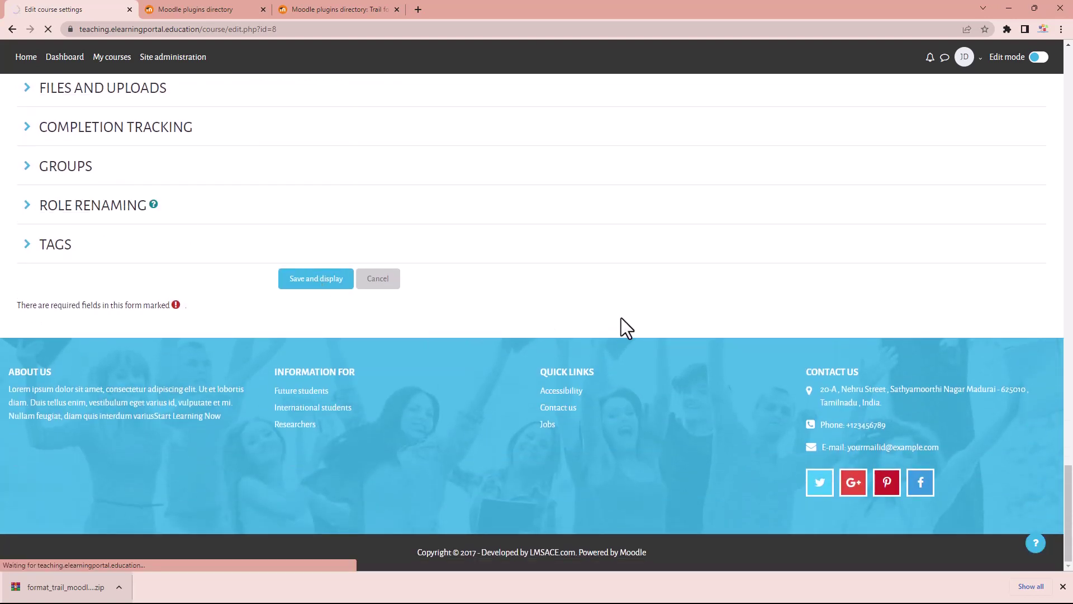
scroll(621, 318, down, 8)
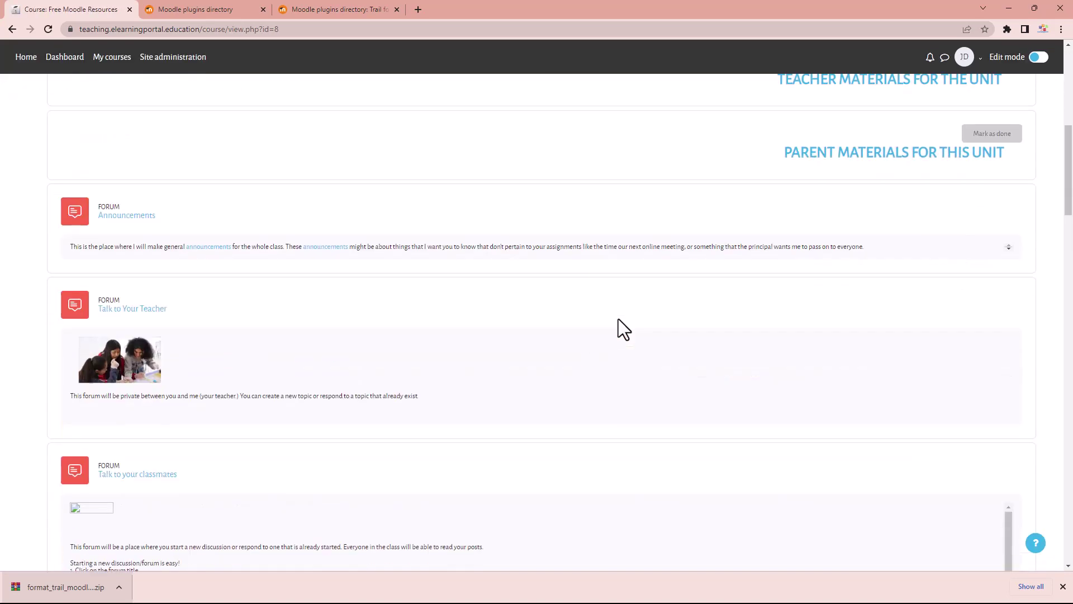
scroll(618, 318, down, 15)
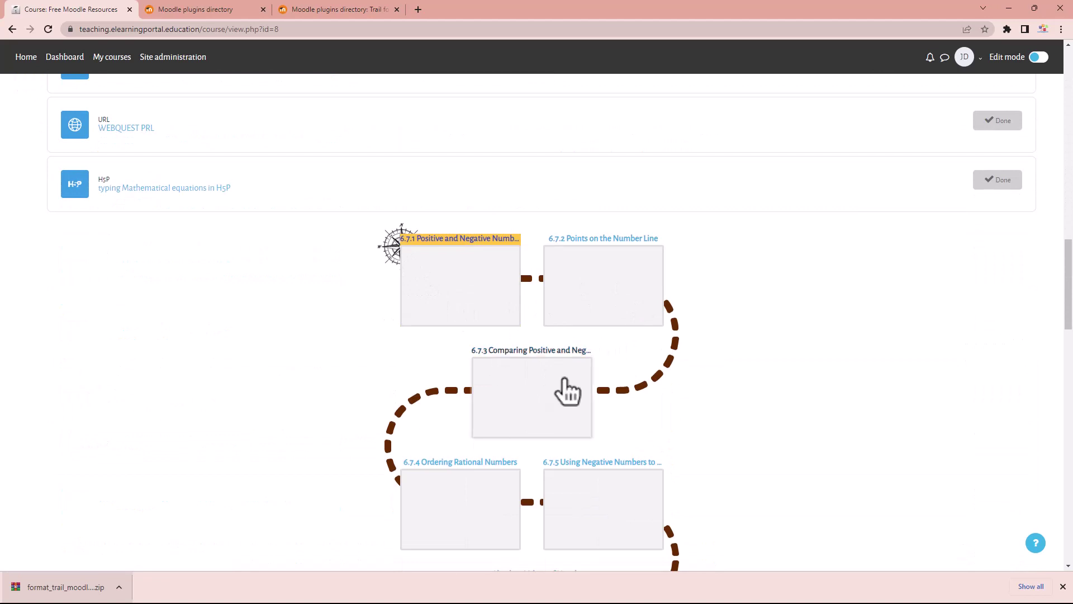
Look through the Treasure-style trail of sections down to 6.7.19, then open section 6.7.1 Positive and Negative Numbers and close it.
scroll(465, 294, down, 3)
scroll(476, 287, down, 1)
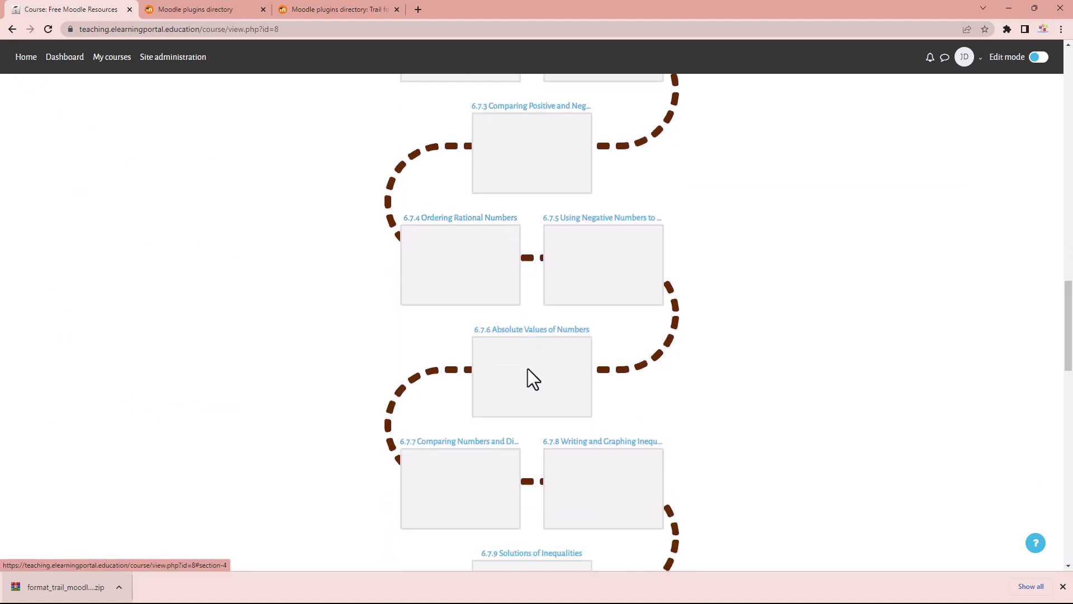
scroll(527, 368, down, 10)
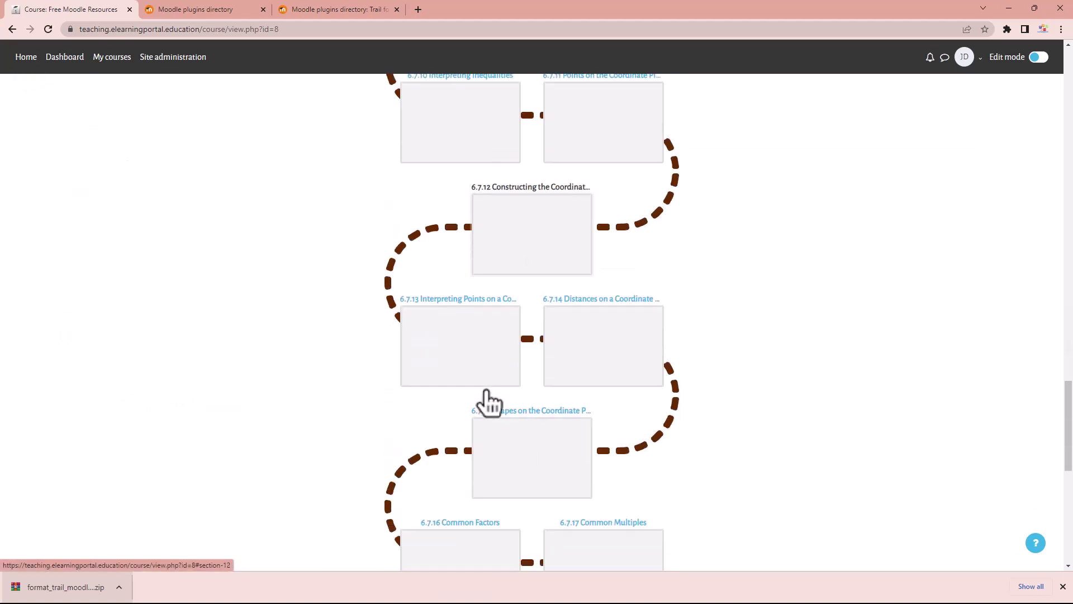
scroll(574, 431, down, 7)
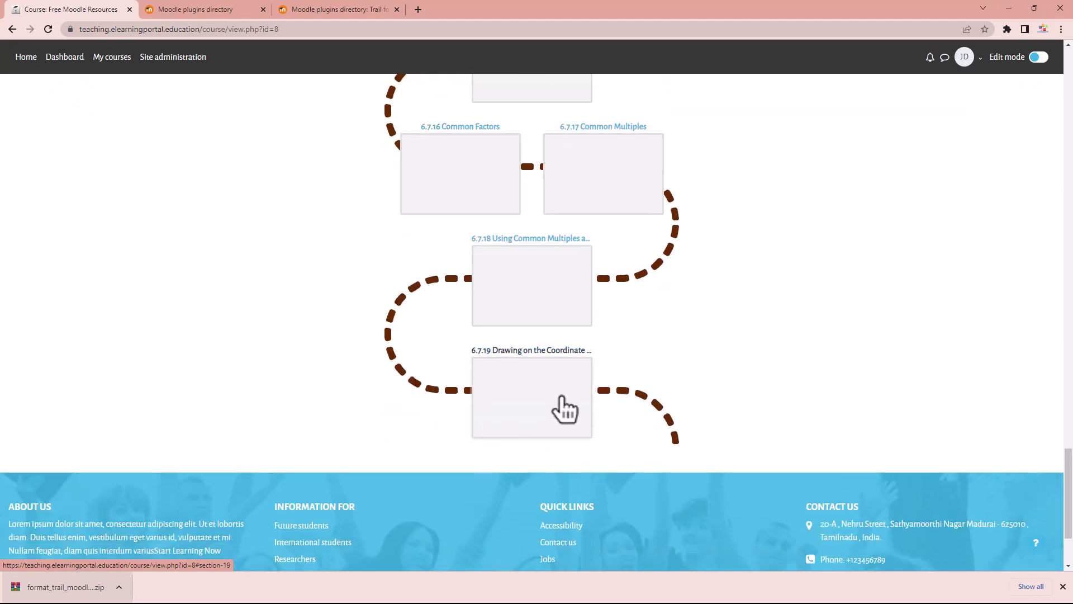
scroll(547, 434, up, 5)
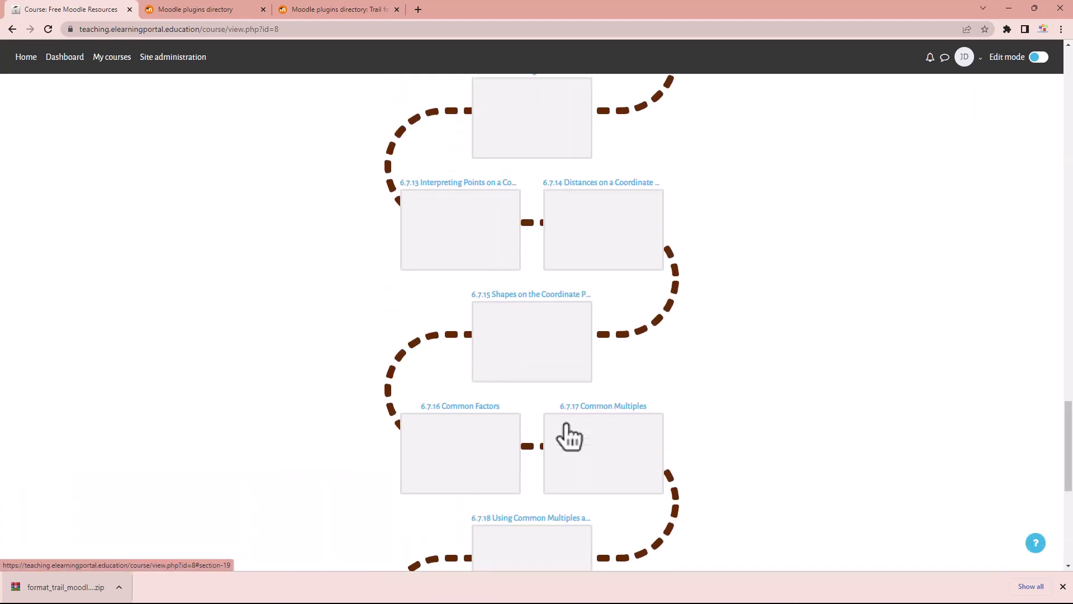
scroll(569, 437, up, 20)
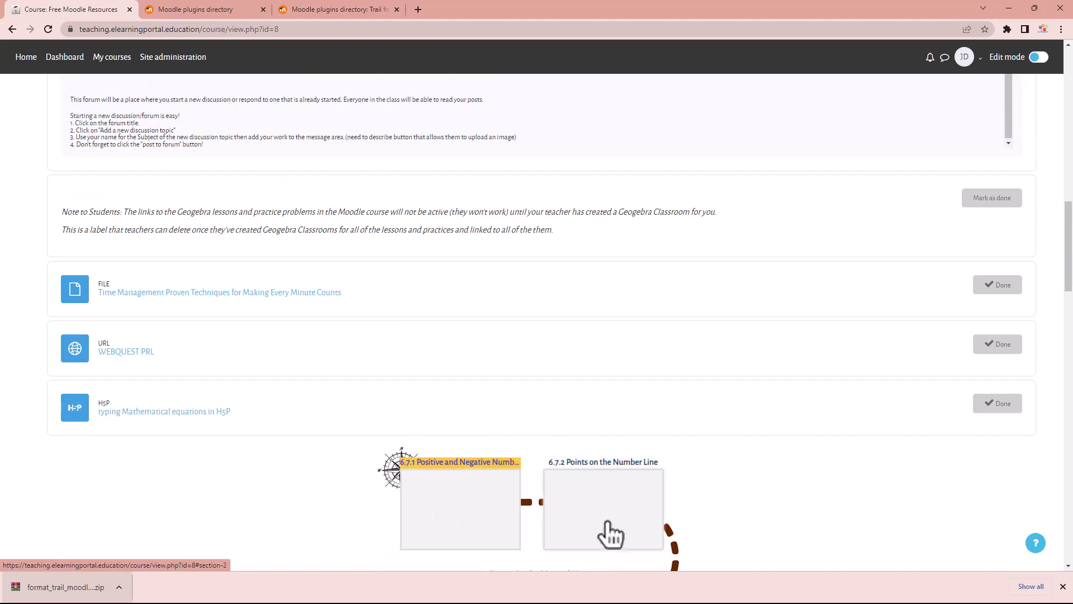
click(471, 514)
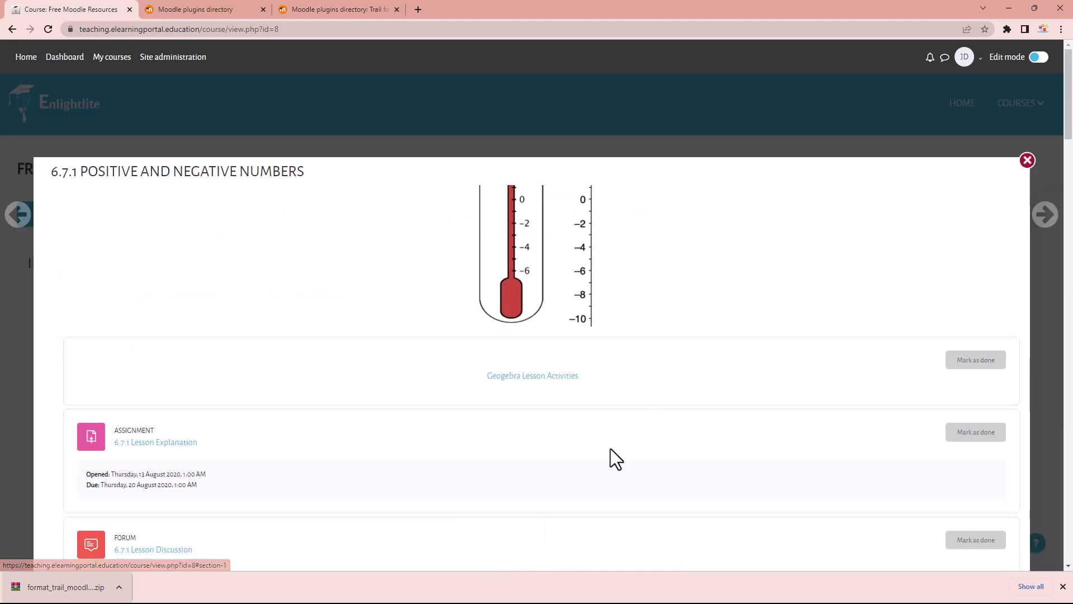
key(Escape)
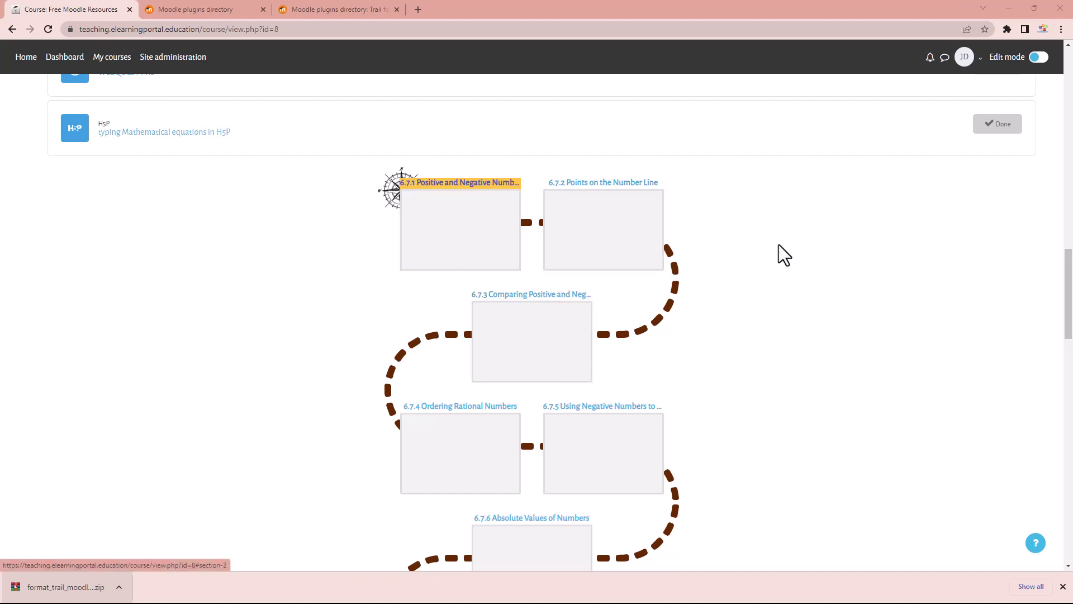
Turn on edit mode and upload Abacus.png from the desktop's PNG folder as the image of section 6.7.1 Positive and Negative Numbers.
click(1041, 58)
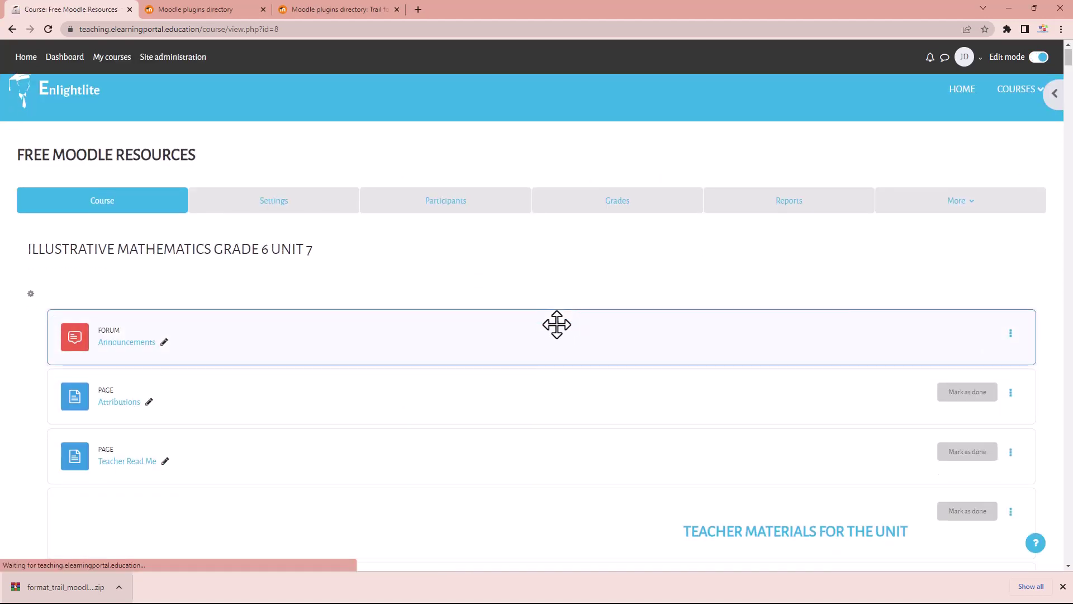
scroll(556, 324, down, 10)
scroll(556, 324, down, 10)
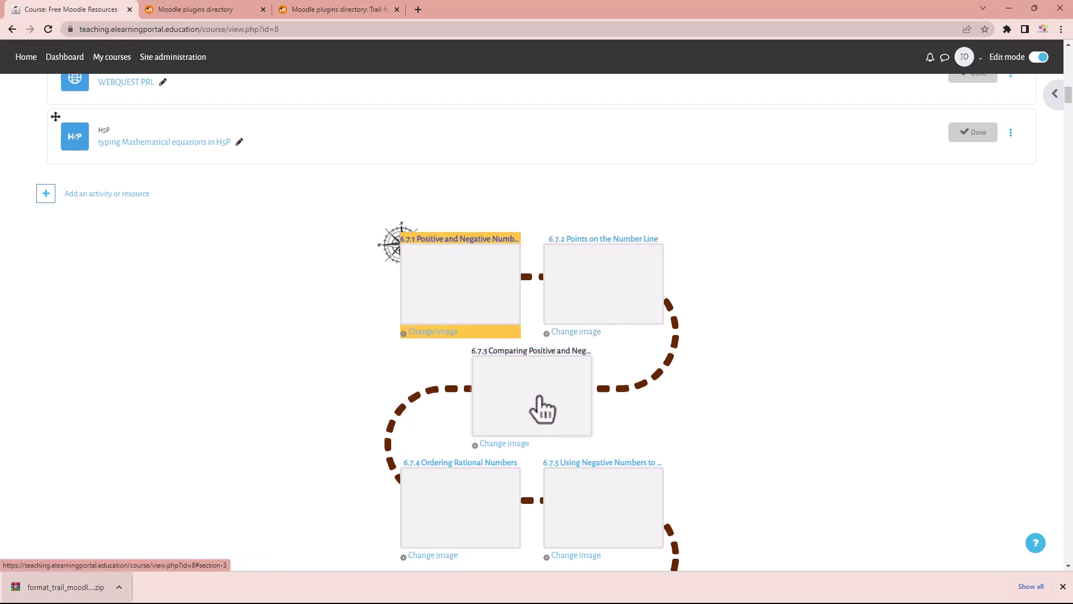
click(420, 334)
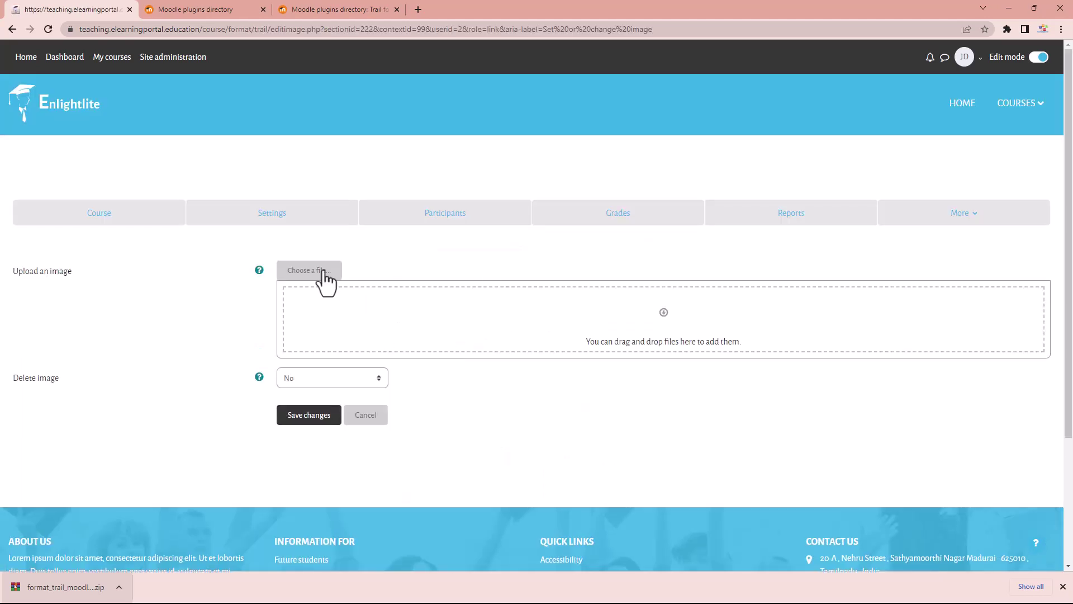
click(309, 273)
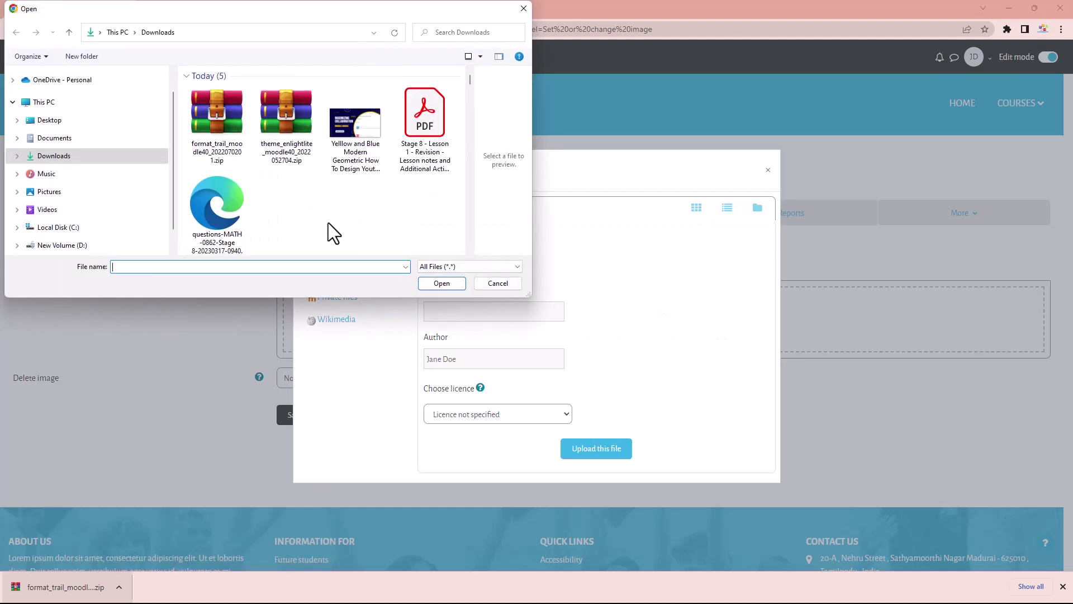
click(49, 121)
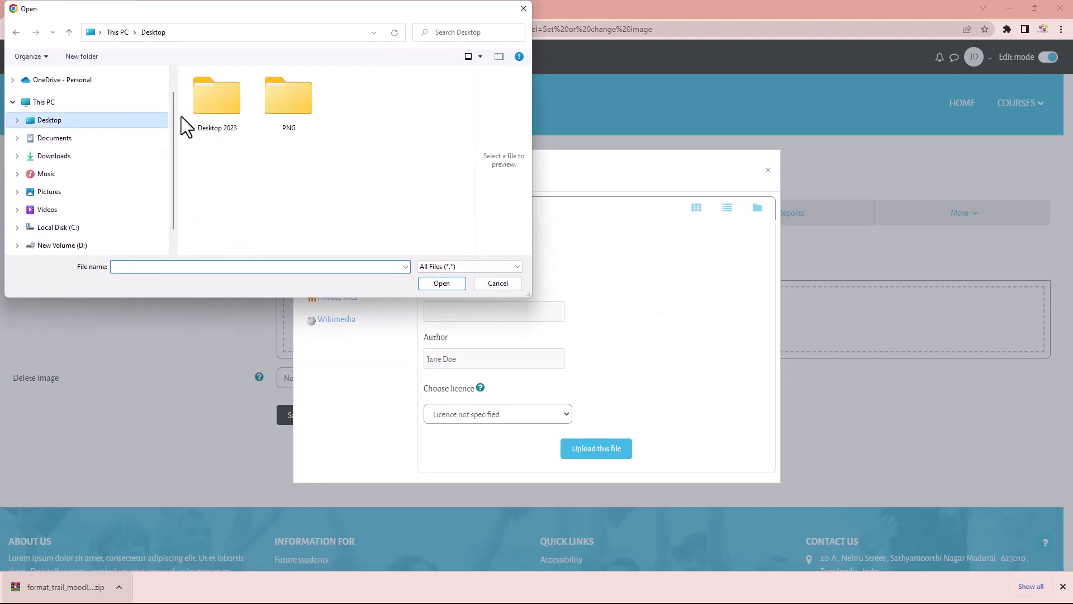
double_click(286, 109)
click(229, 117)
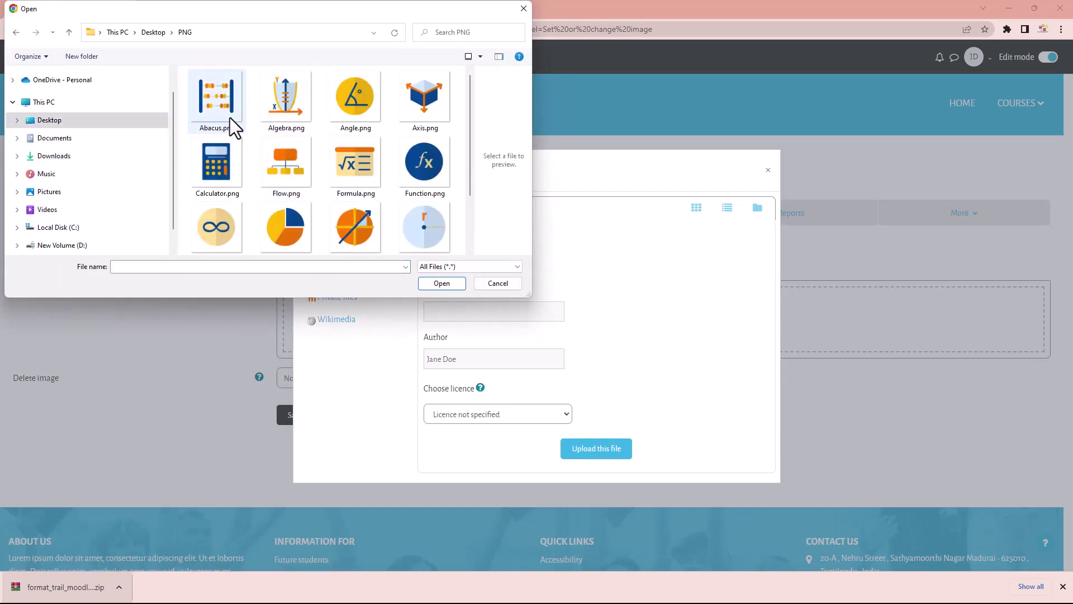
click(444, 283)
click(604, 448)
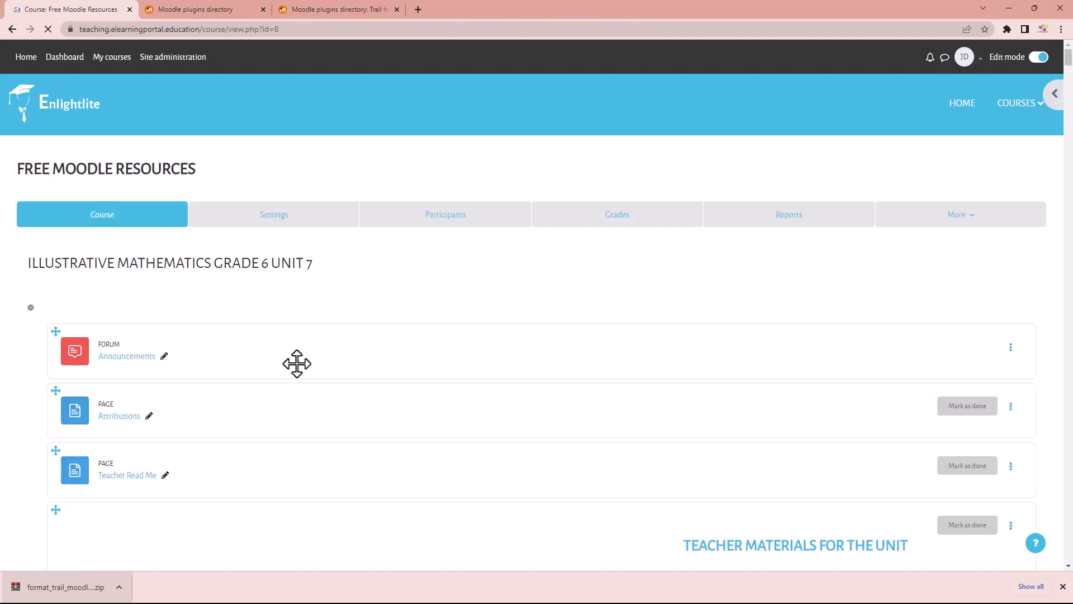
Change the image of section 6.7.2 Points on the Number Line to the uploaded file Algebra.png.
scroll(399, 390, down, 5)
scroll(399, 390, down, 10)
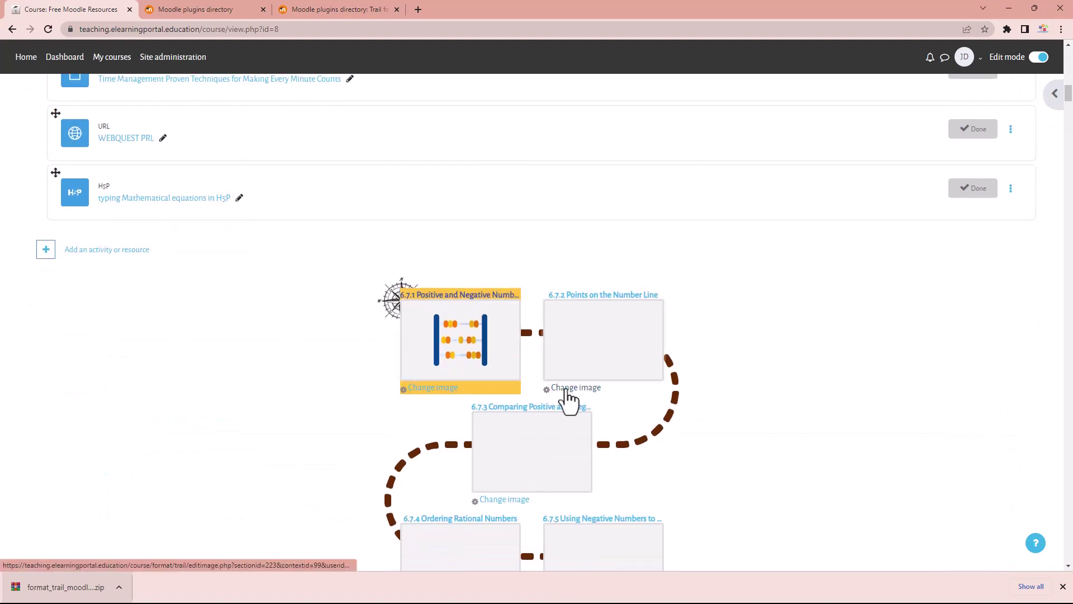
click(567, 390)
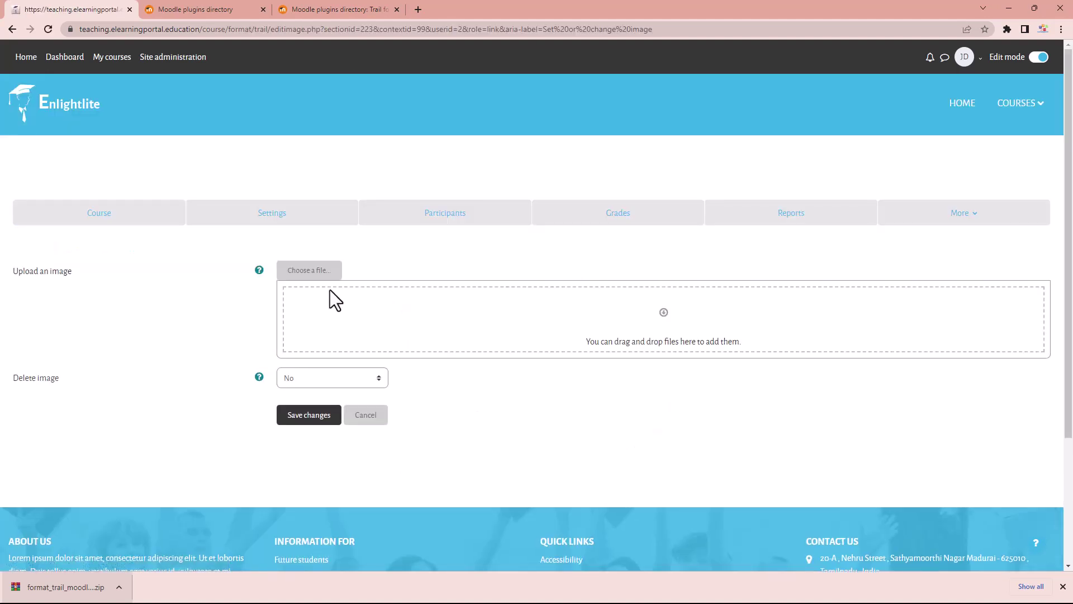
click(315, 271)
click(451, 266)
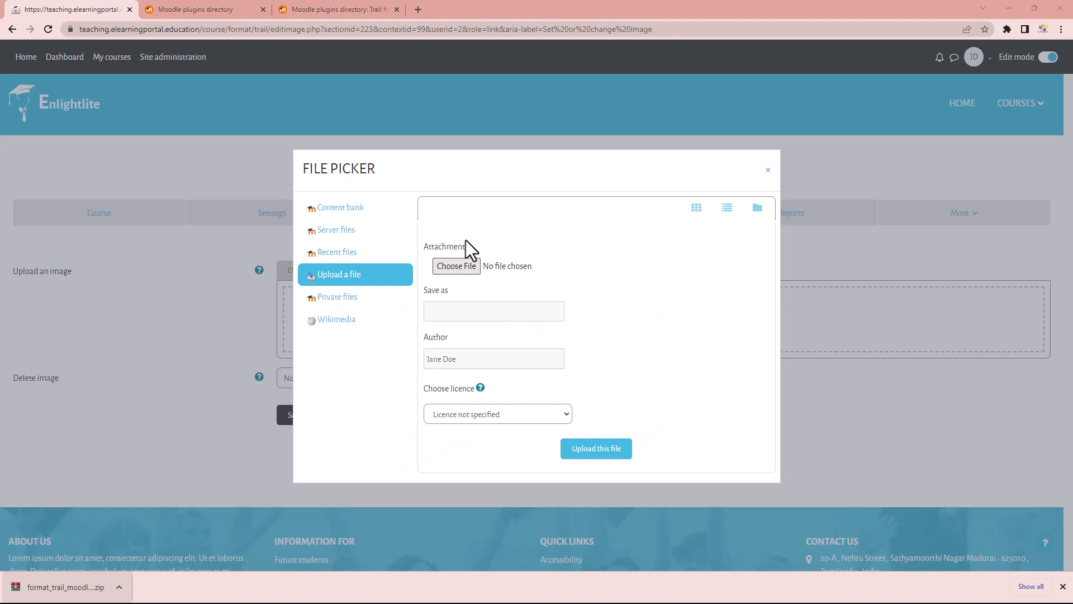
click(277, 104)
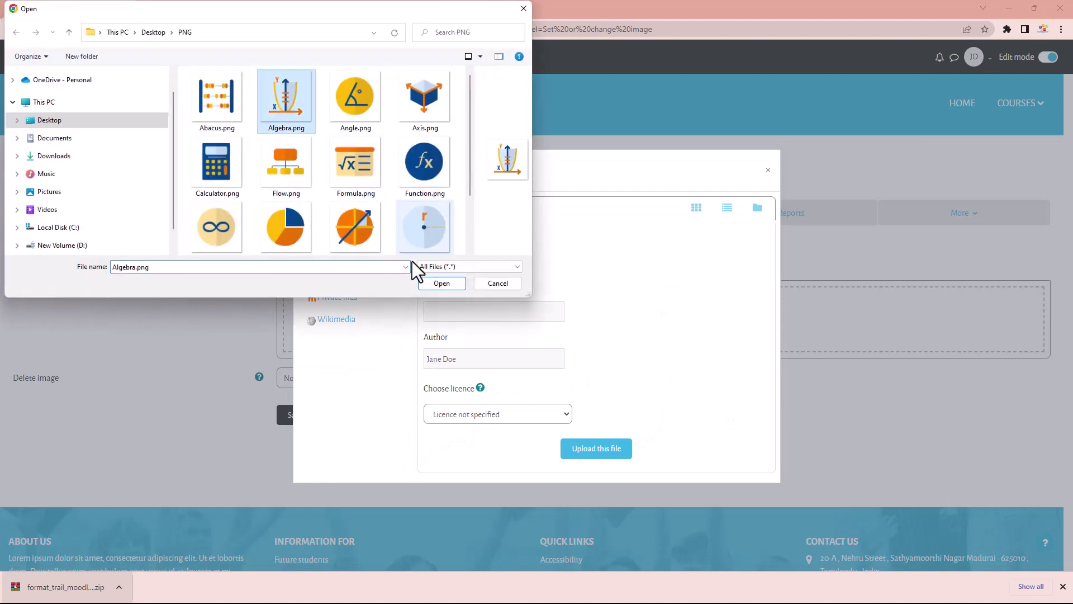
click(438, 284)
click(593, 452)
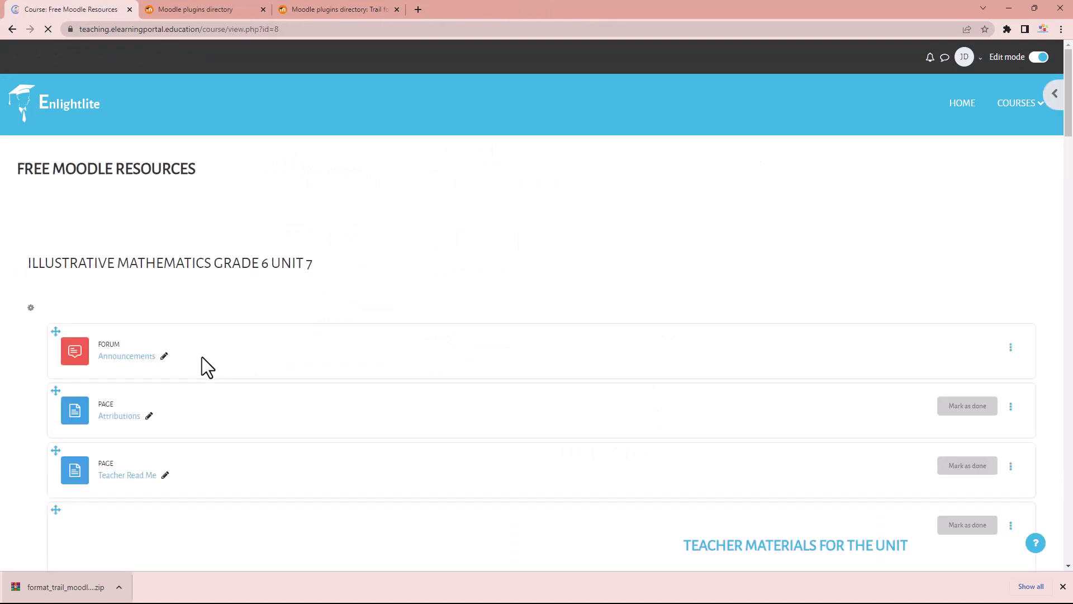
Upload Axis.png as the image of section 6.7.3 on the trail and save the change.
scroll(414, 355, down, 20)
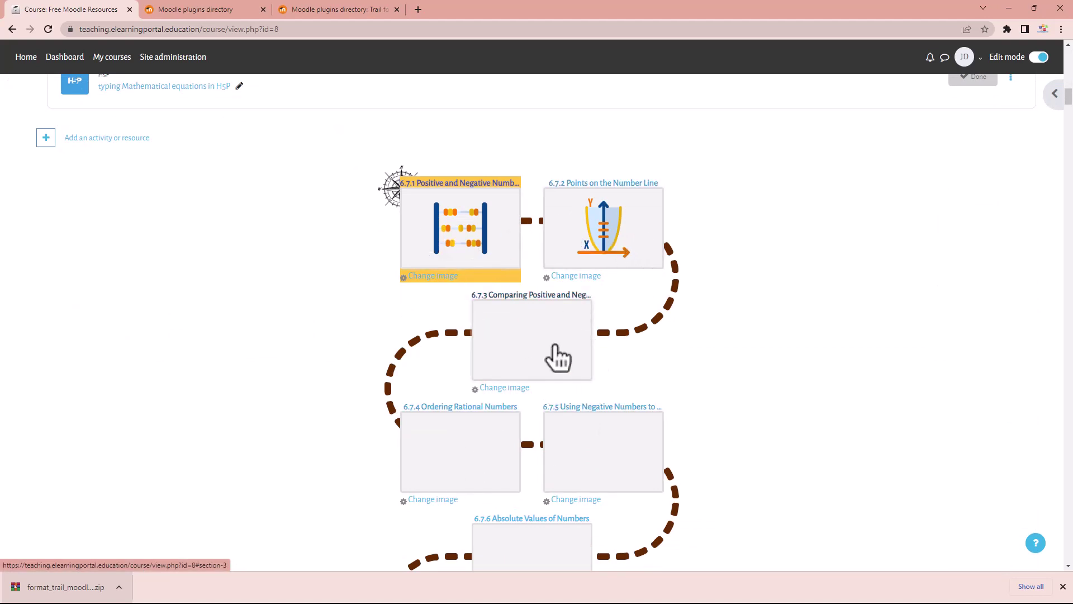
click(505, 387)
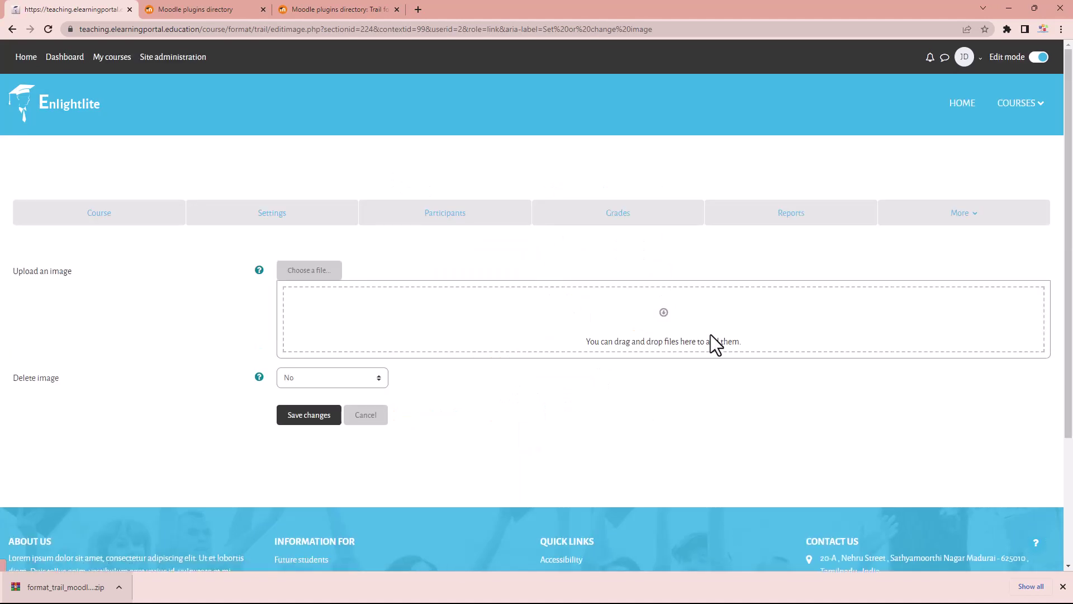
click(320, 273)
click(335, 275)
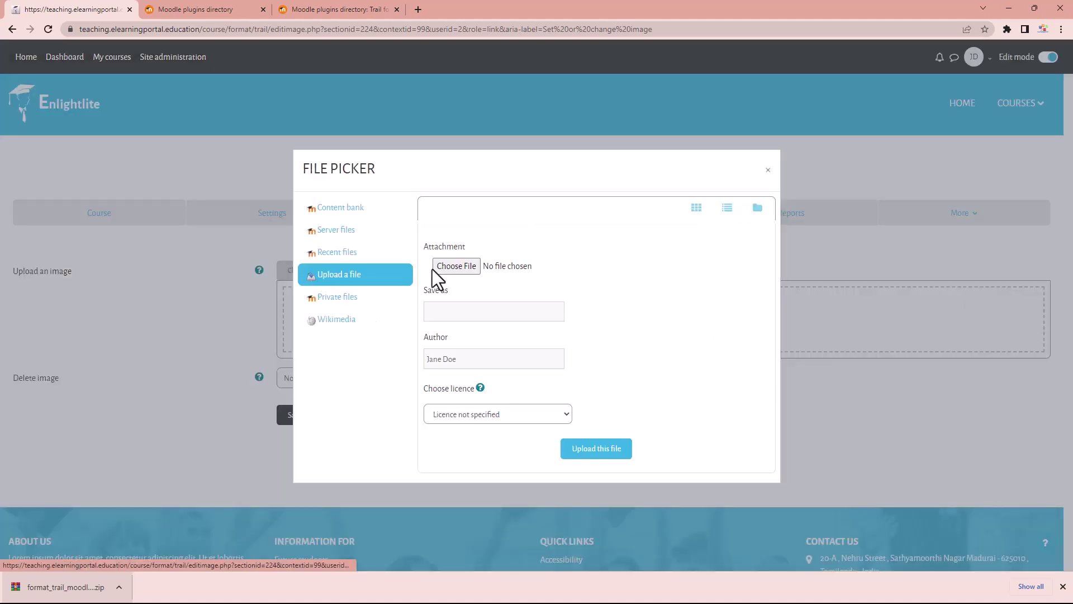
click(470, 266)
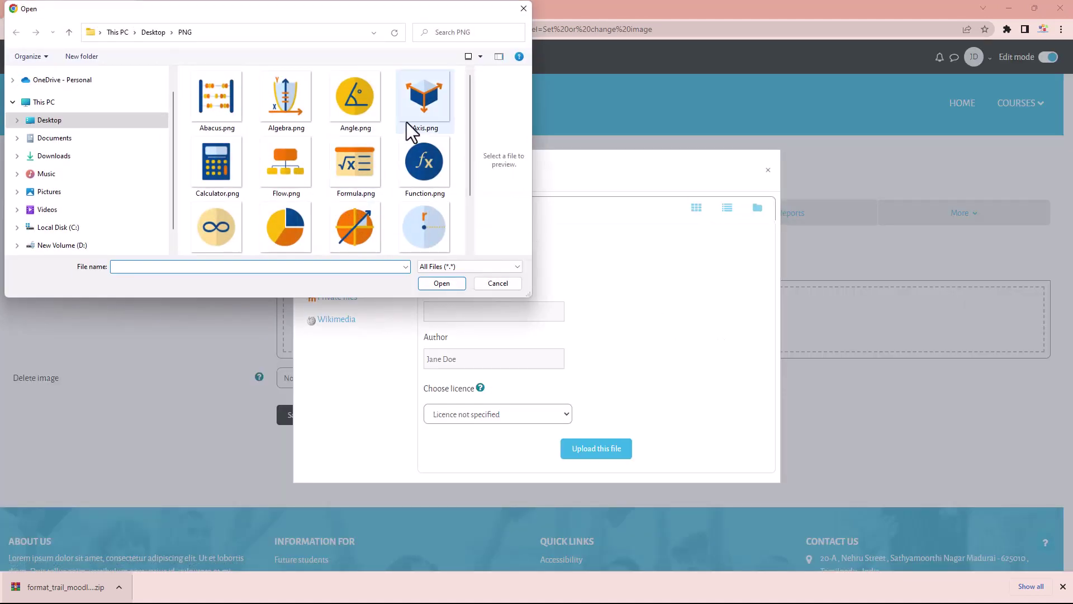
click(420, 107)
click(445, 283)
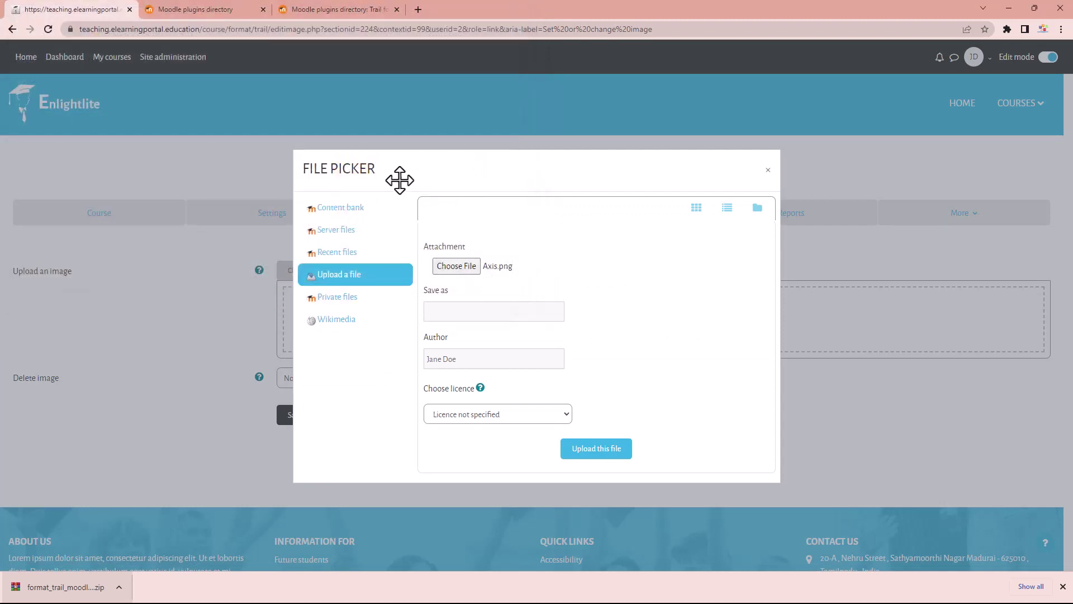
click(597, 449)
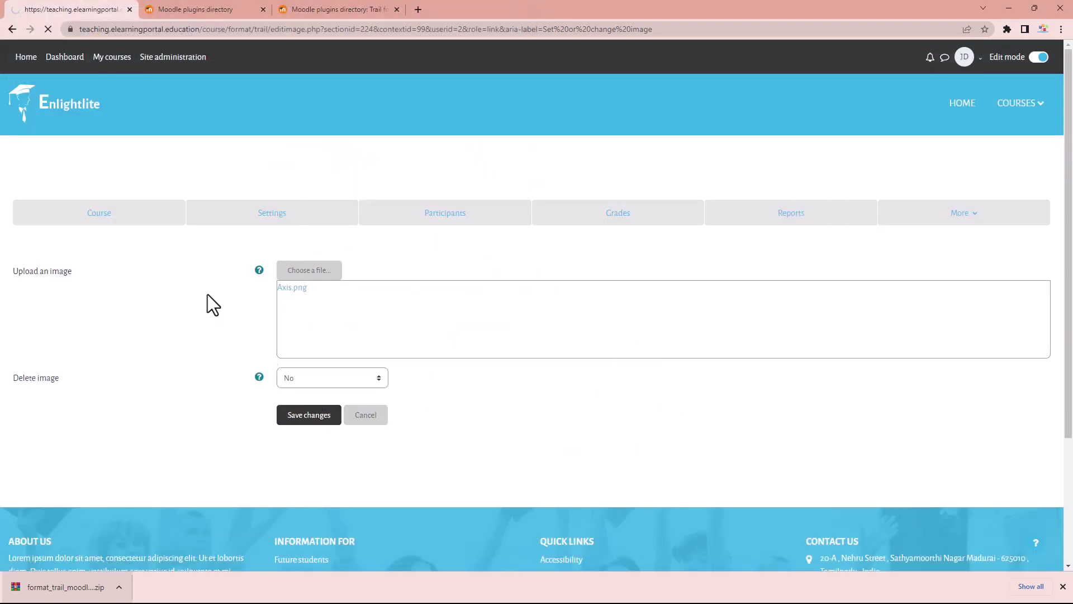
Look at the images of the first three sections on the course's trail.
scroll(384, 290, down, 5)
scroll(384, 290, down, 15)
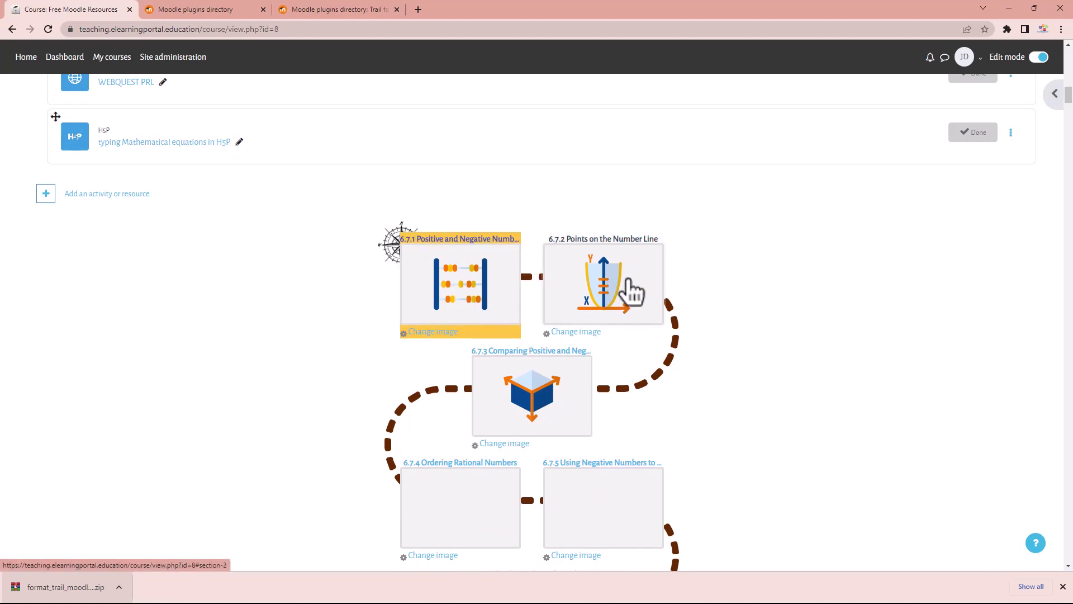
scroll(354, 395, down, 1)
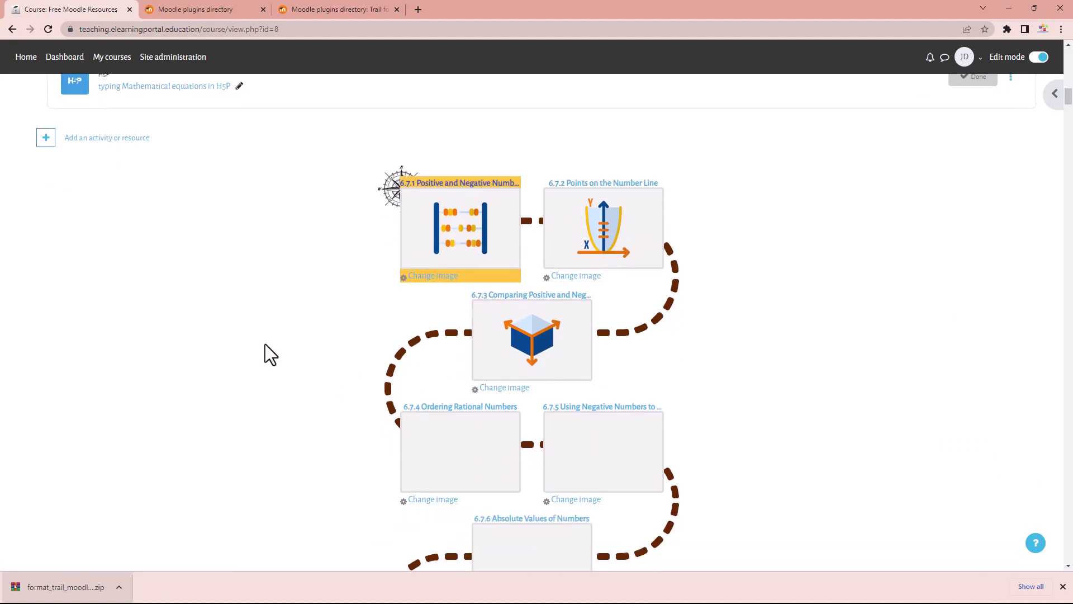
scroll(265, 352, up, 3)
scroll(654, 439, up, 3)
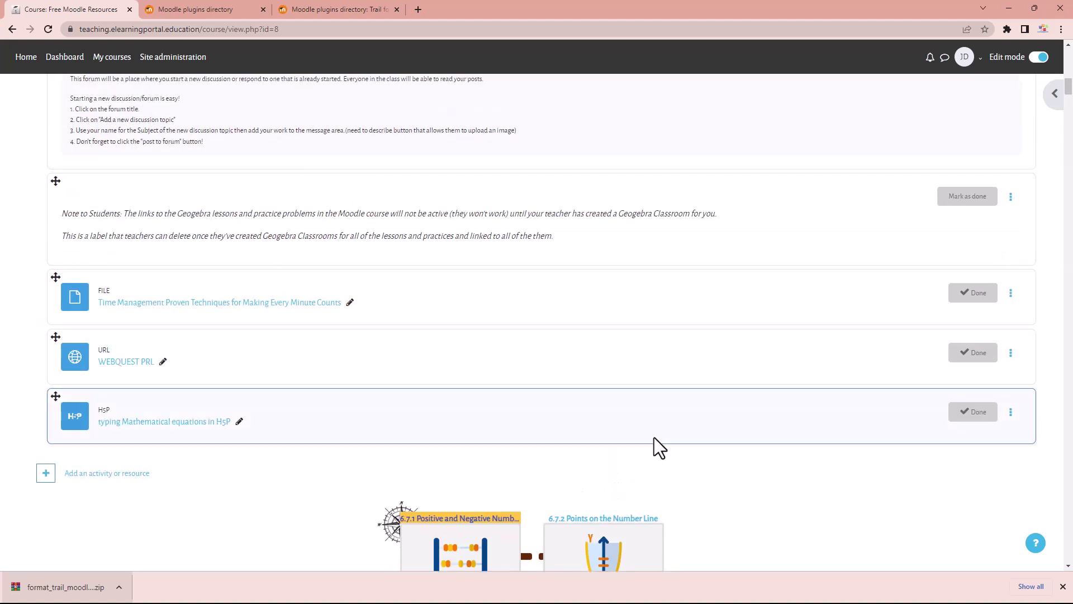
scroll(654, 437, down, 5)
scroll(654, 436, up, 1)
Open the course's settings and check the forced theme among the appearance options.
scroll(654, 437, up, 15)
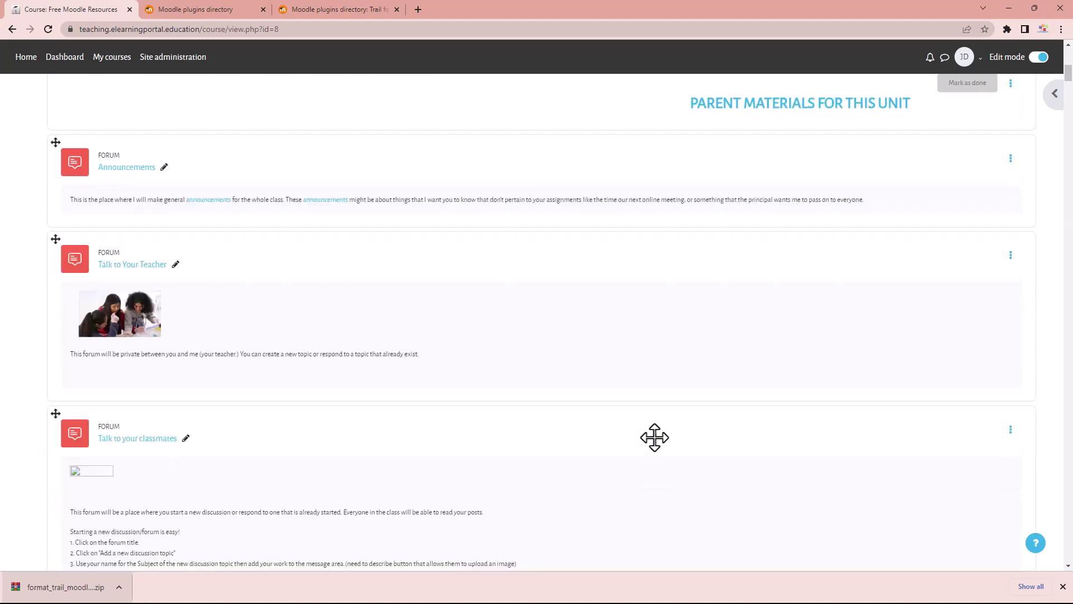
click(299, 218)
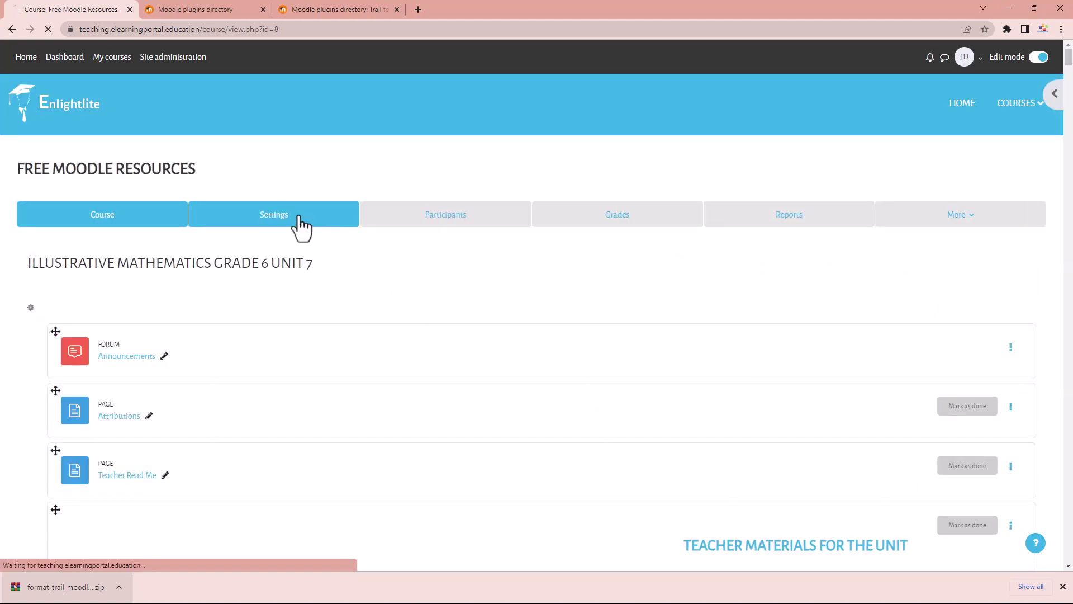
scroll(257, 386, down, 15)
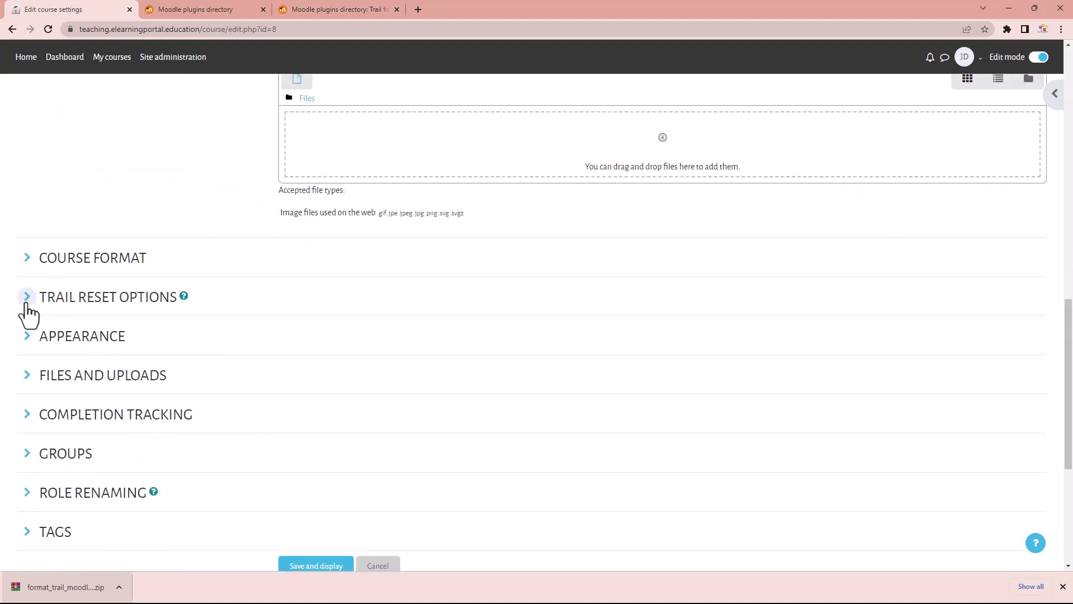
click(27, 337)
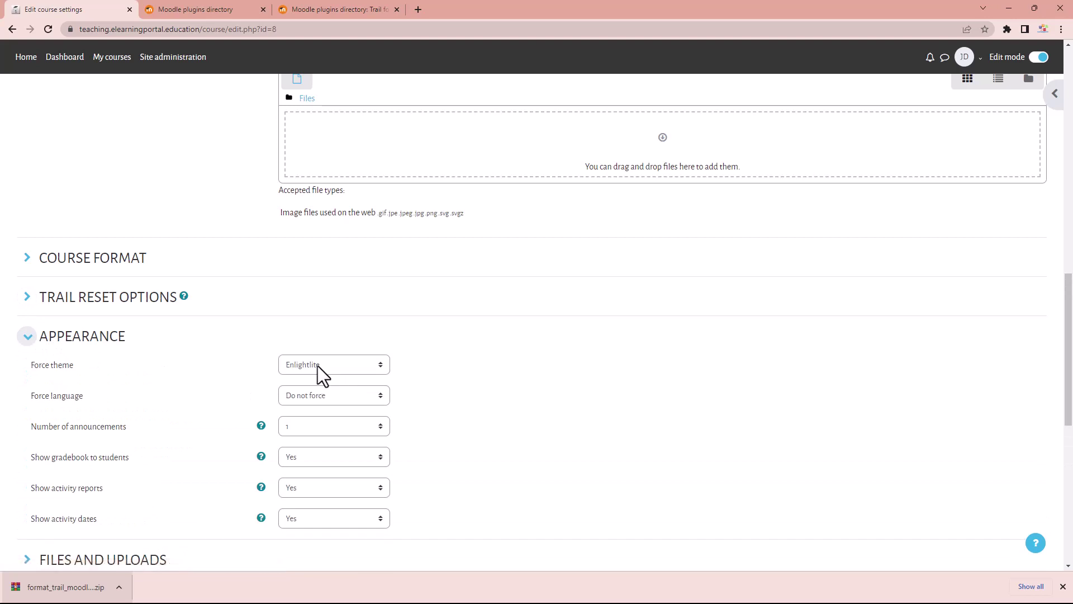
scroll(108, 376, down, 6)
scroll(116, 318, up, 3)
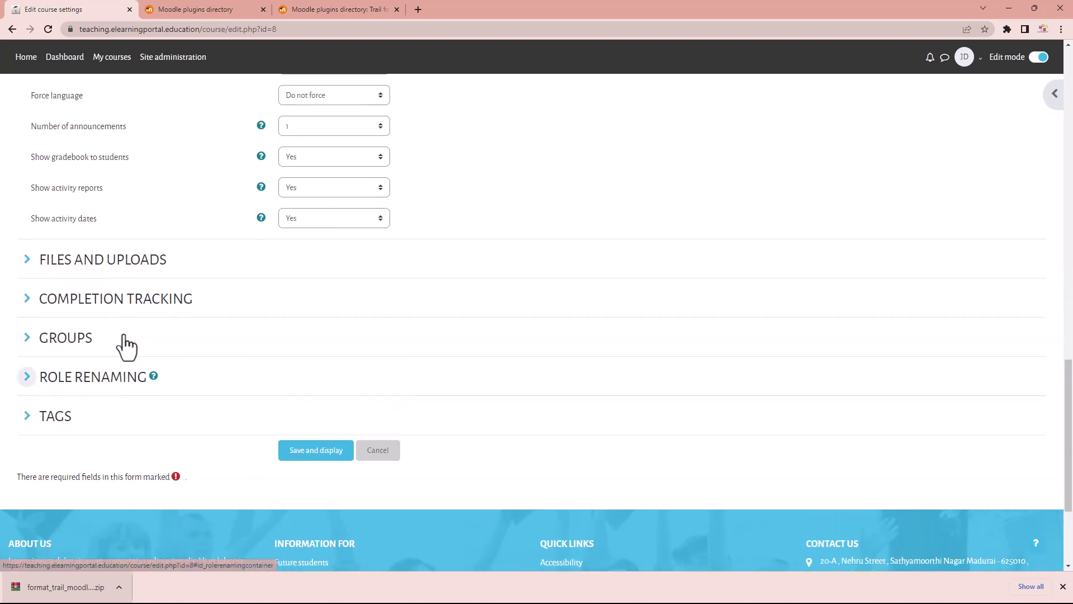
scroll(97, 275, up, 2)
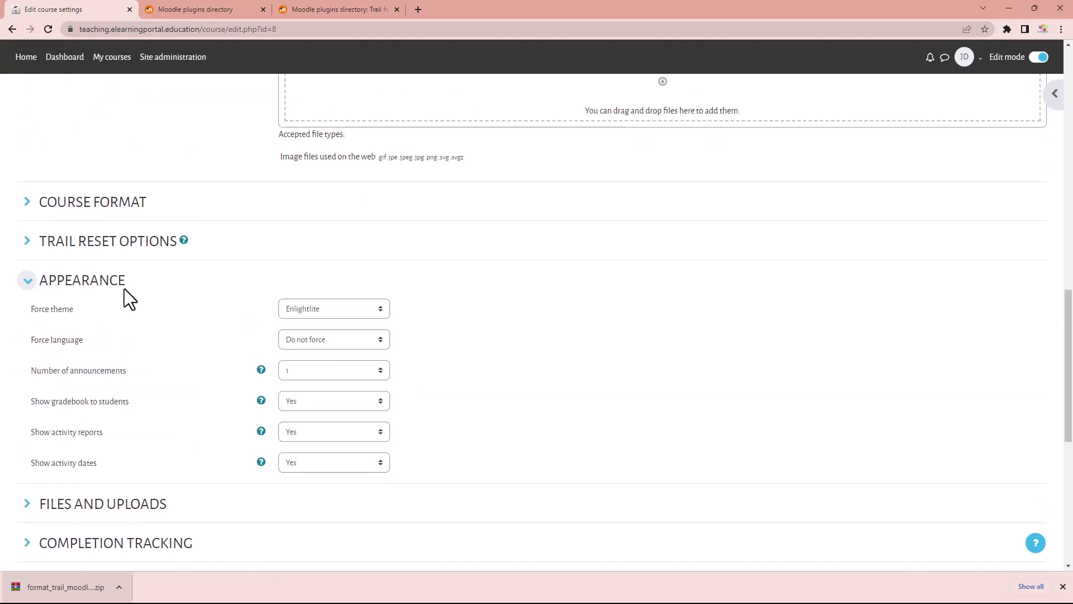
Set the trail style in the course format to Puzzle 1, then save and display the course.
click(27, 204)
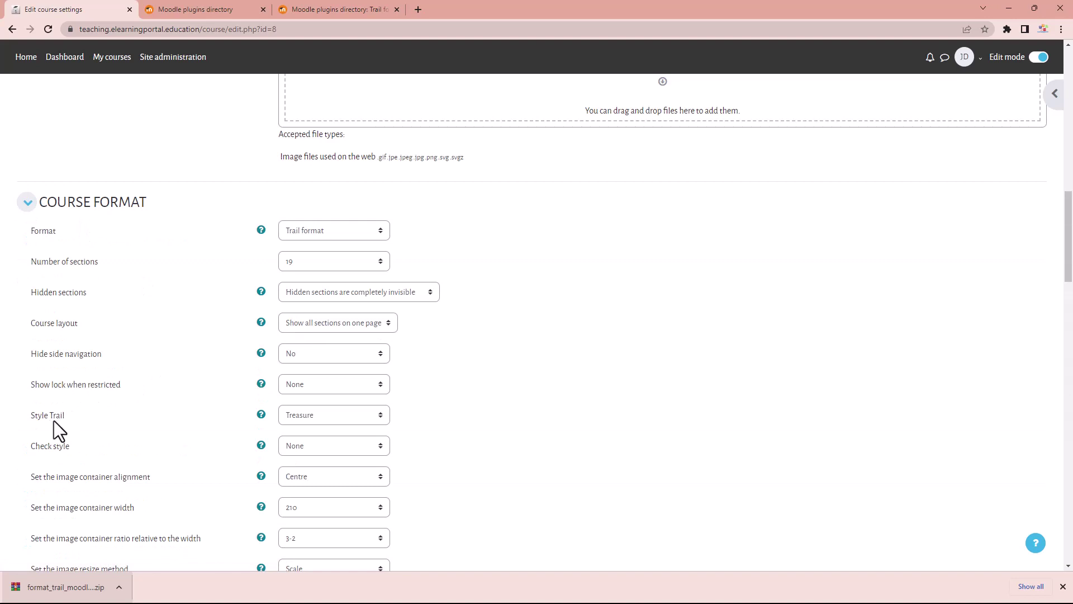
click(378, 417)
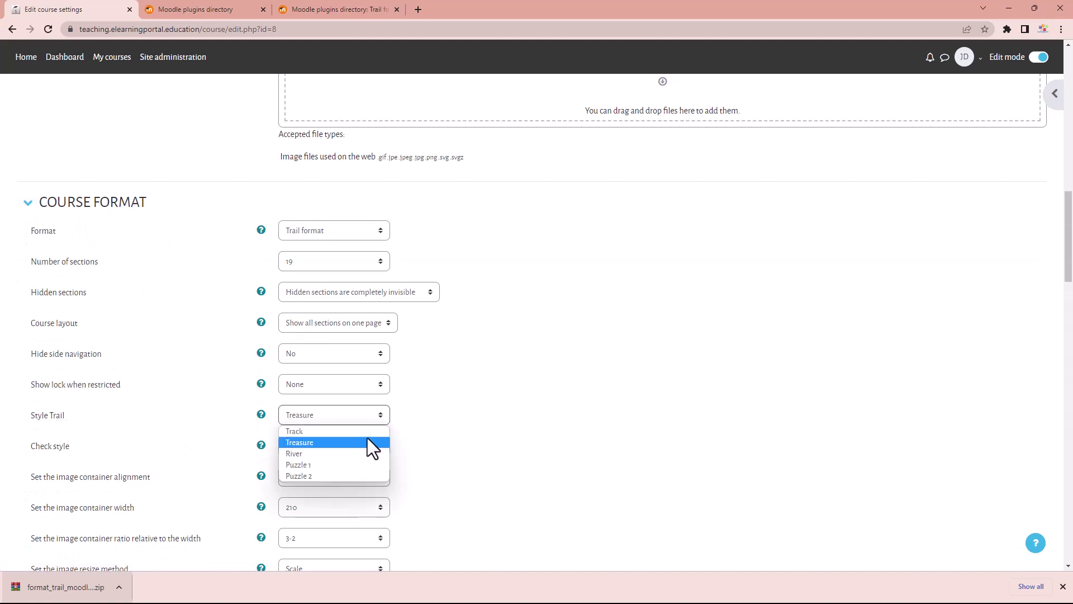
click(334, 465)
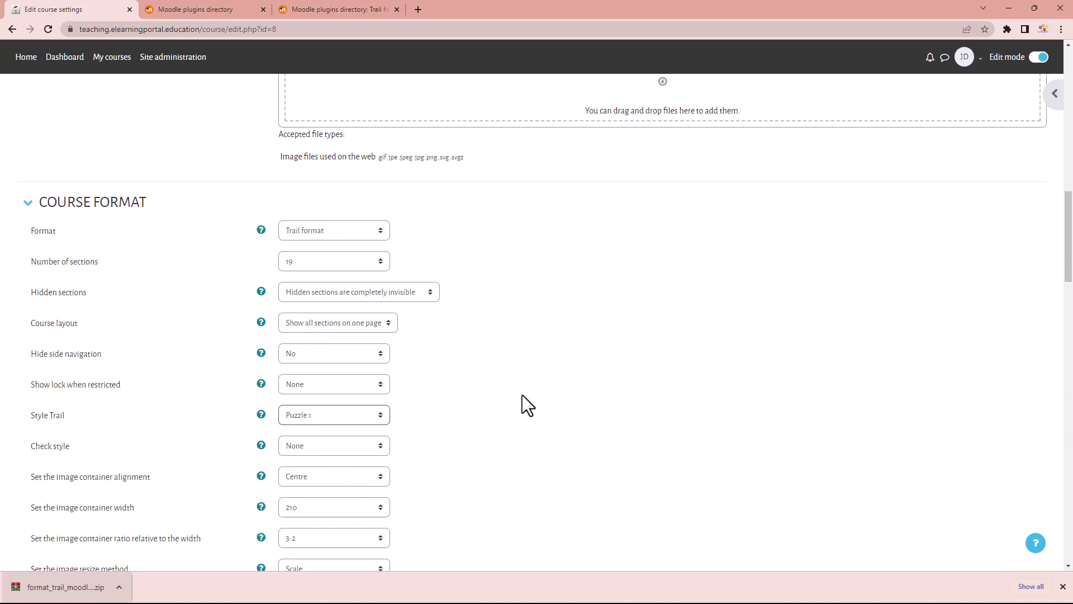
scroll(522, 394, down, 20)
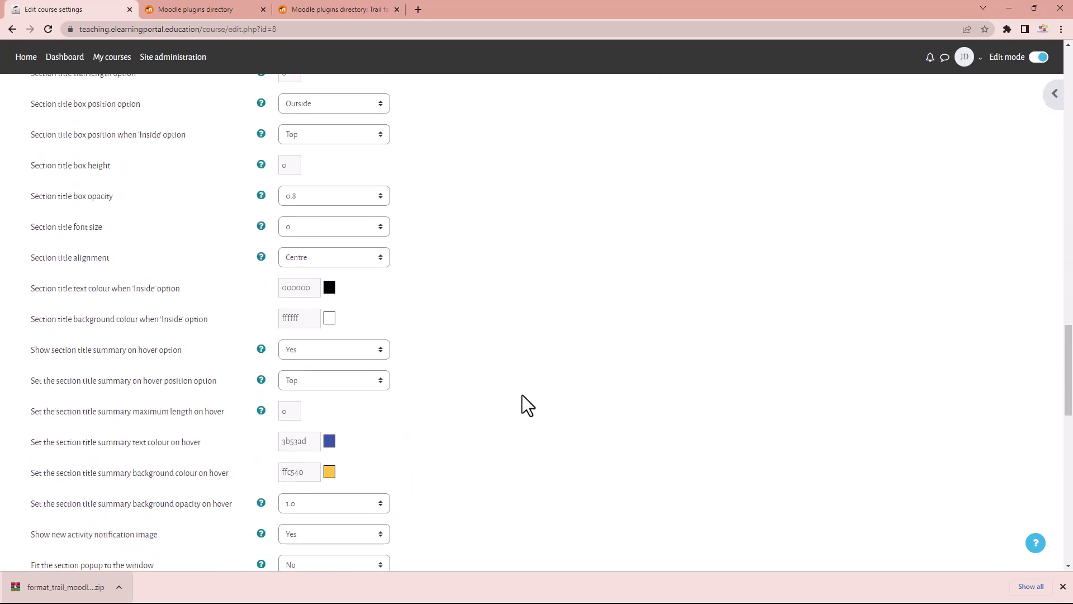
scroll(523, 394, down, 5)
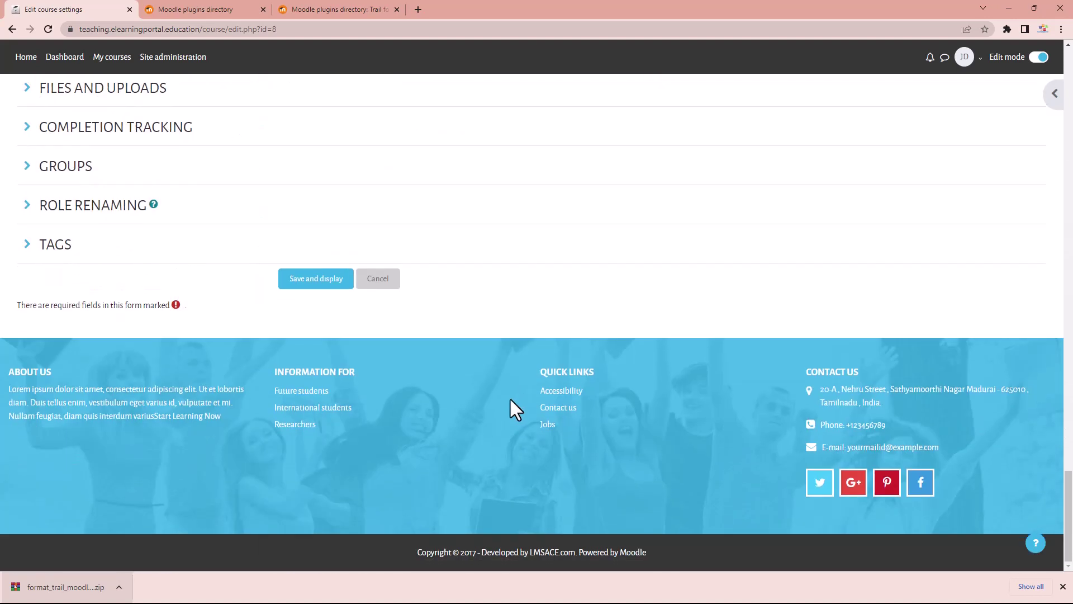
click(314, 279)
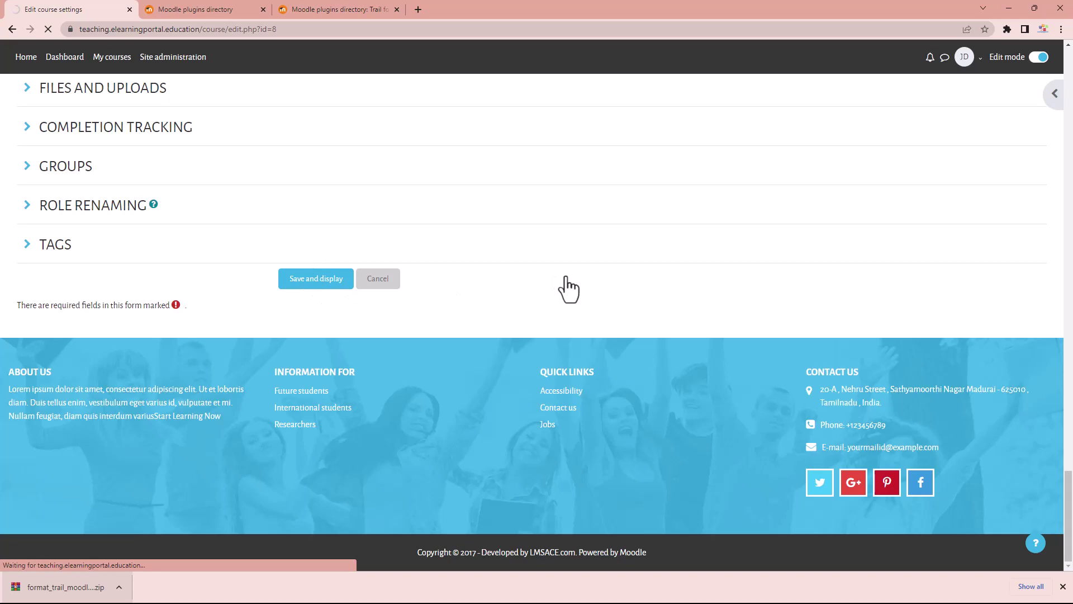
Look over the puzzle-style trail on the course page, from section 6.7.1 through section 6.7.19.
scroll(389, 386, down, 5)
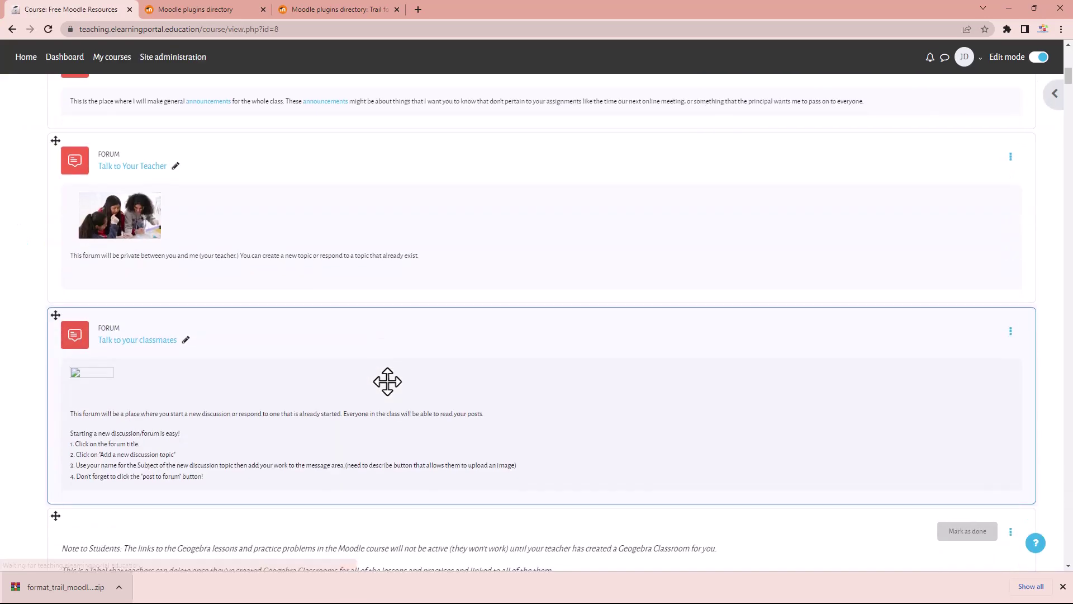
scroll(387, 382, down, 11)
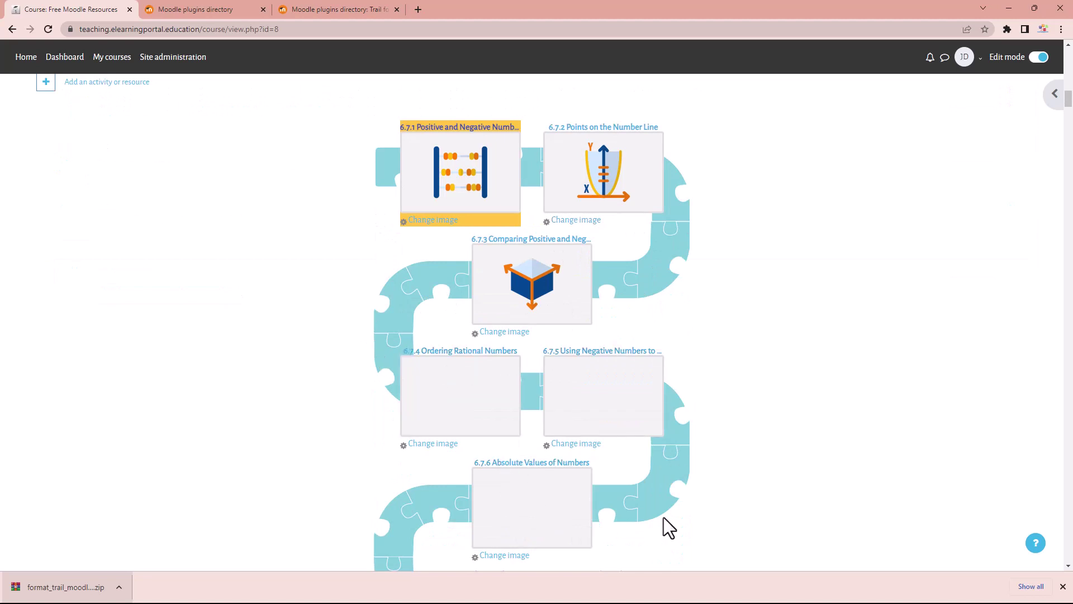
scroll(643, 503, down, 10)
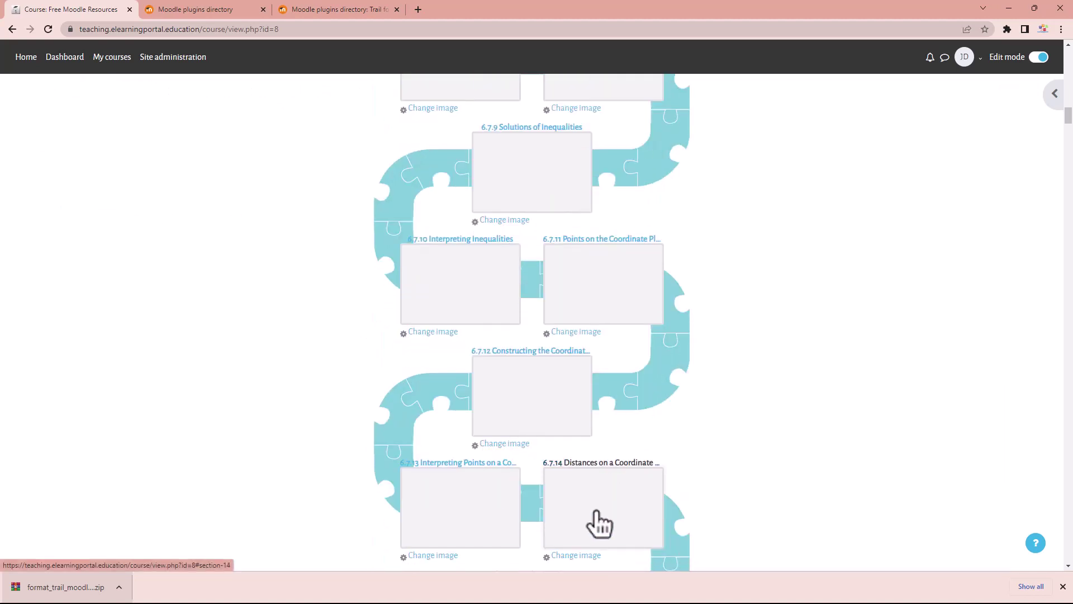
scroll(600, 525, down, 12)
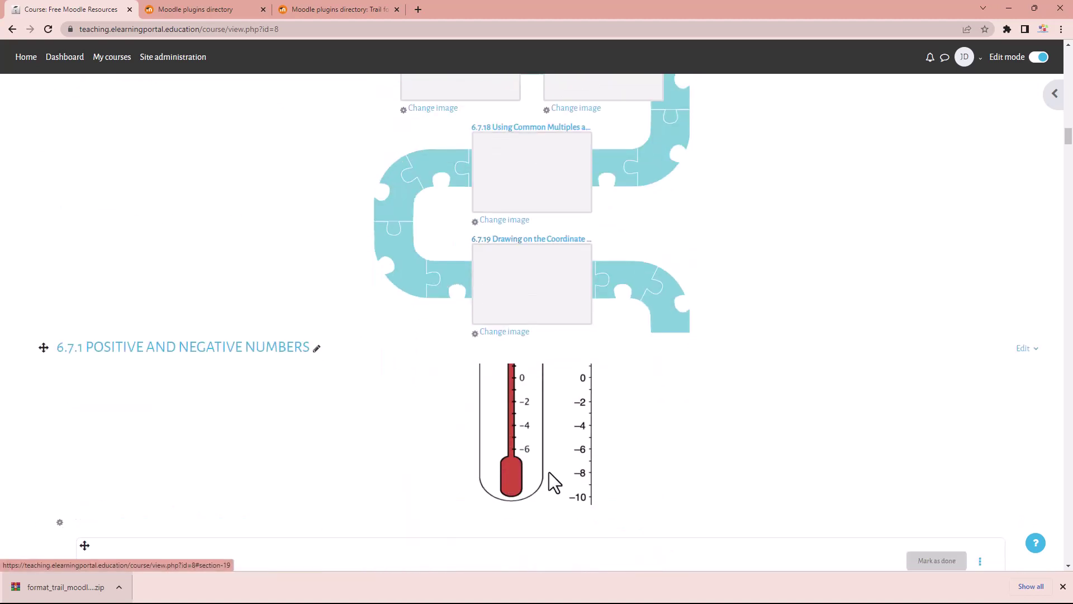
scroll(666, 481, down, 4)
scroll(280, 368, up, 20)
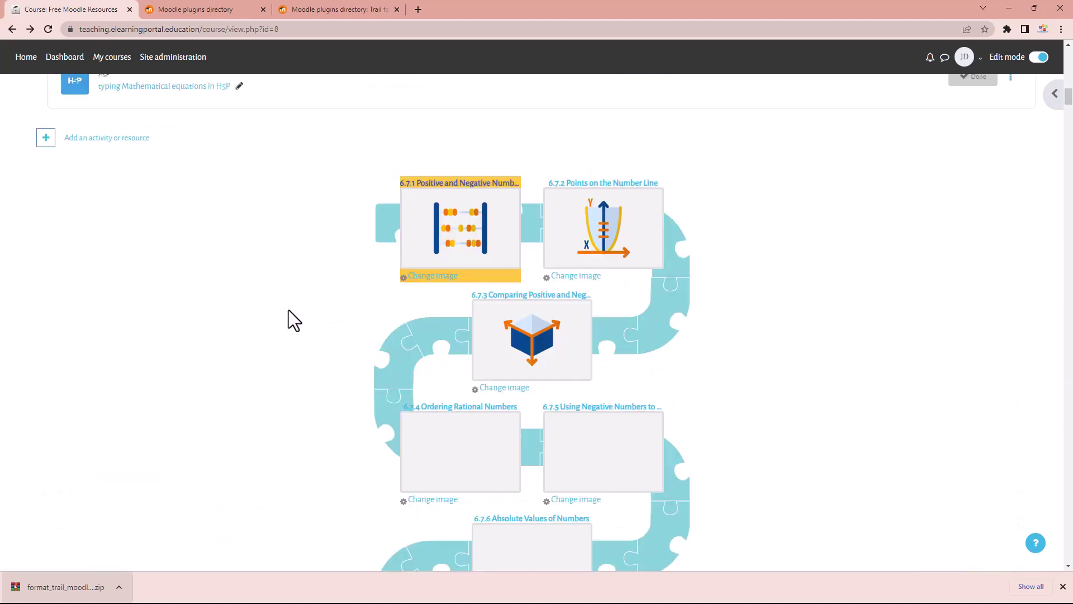
scroll(274, 376, up, 3)
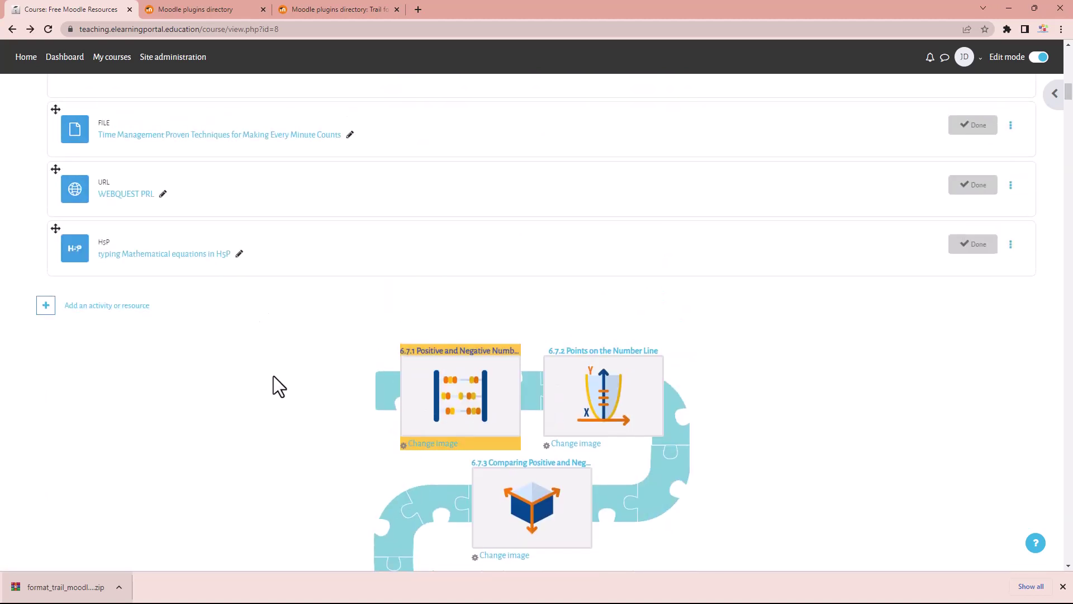
scroll(251, 380, up, 20)
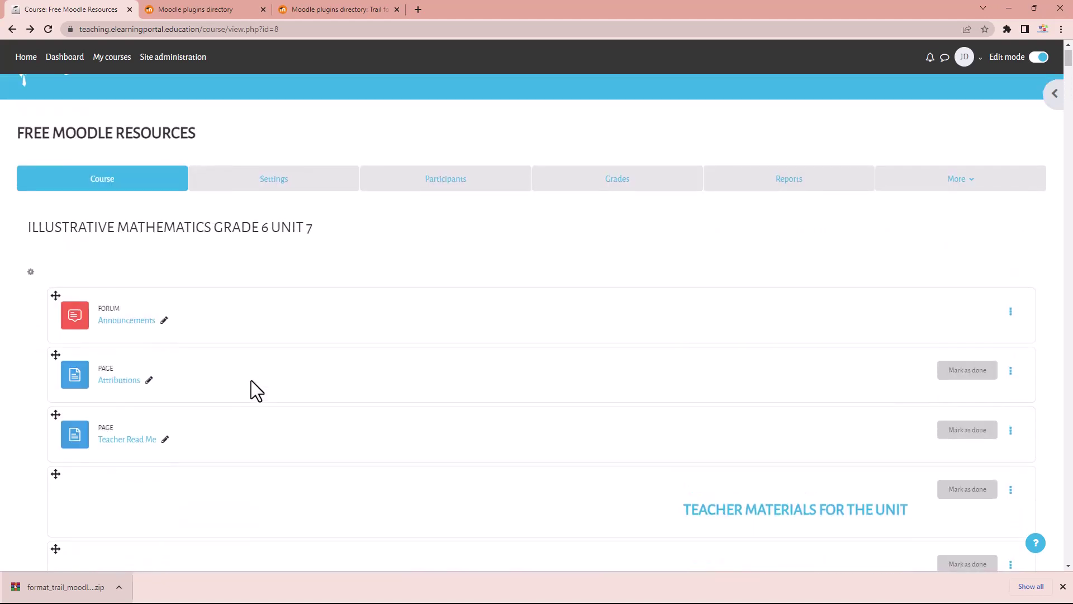
Reopen the course's settings and review the available course formats and the Trail format options.
click(283, 223)
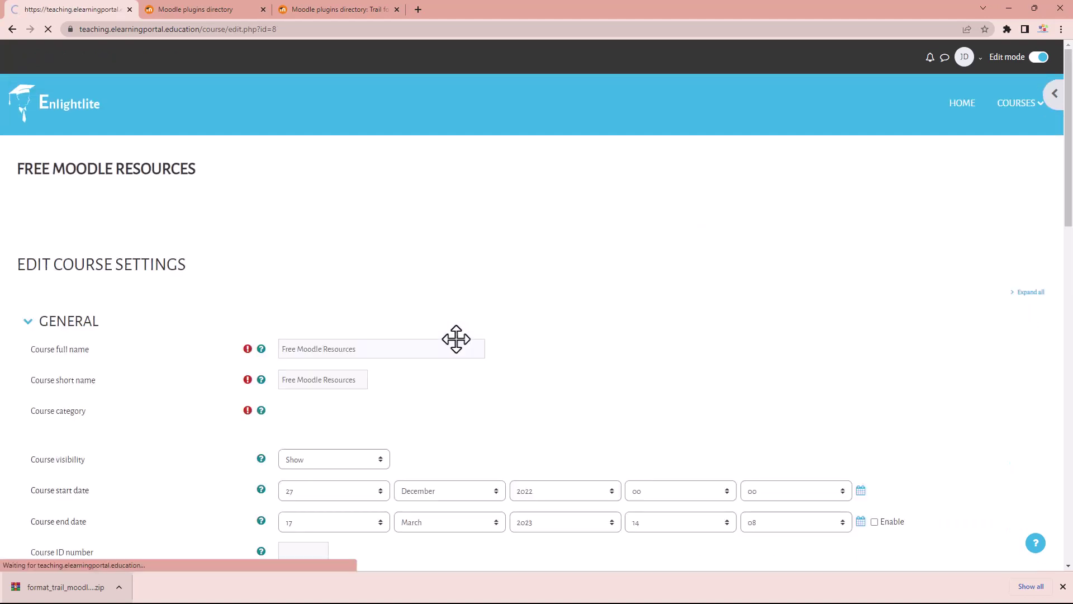
scroll(434, 351, down, 15)
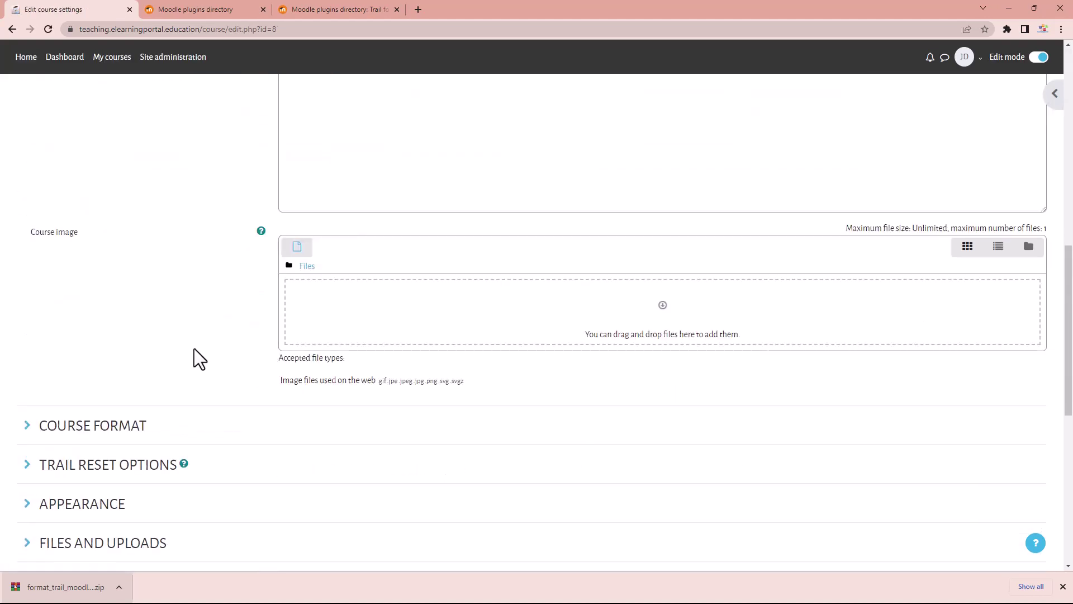
click(26, 205)
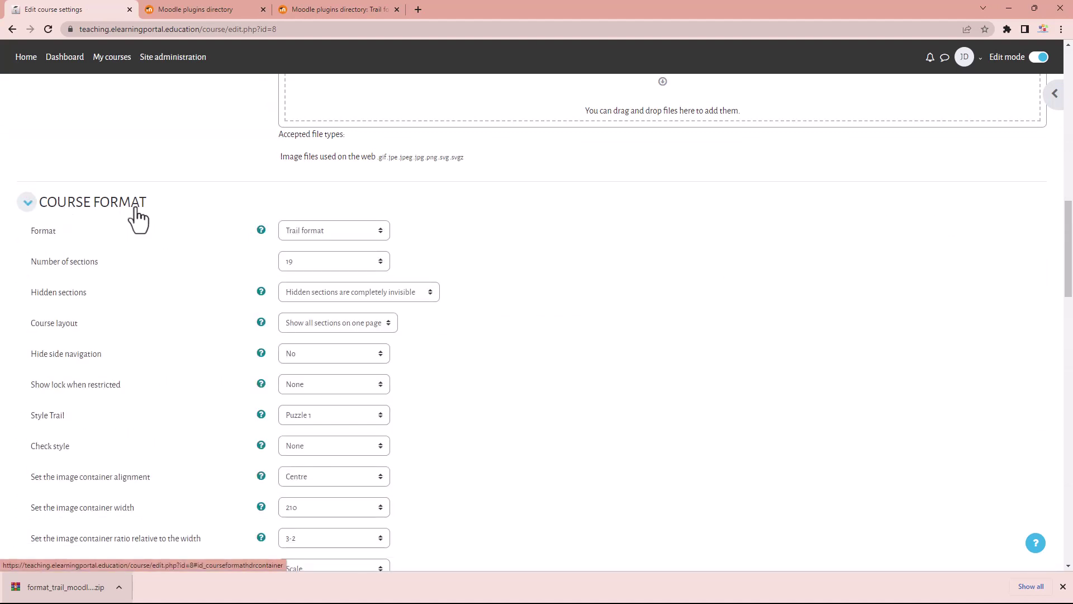
click(383, 233)
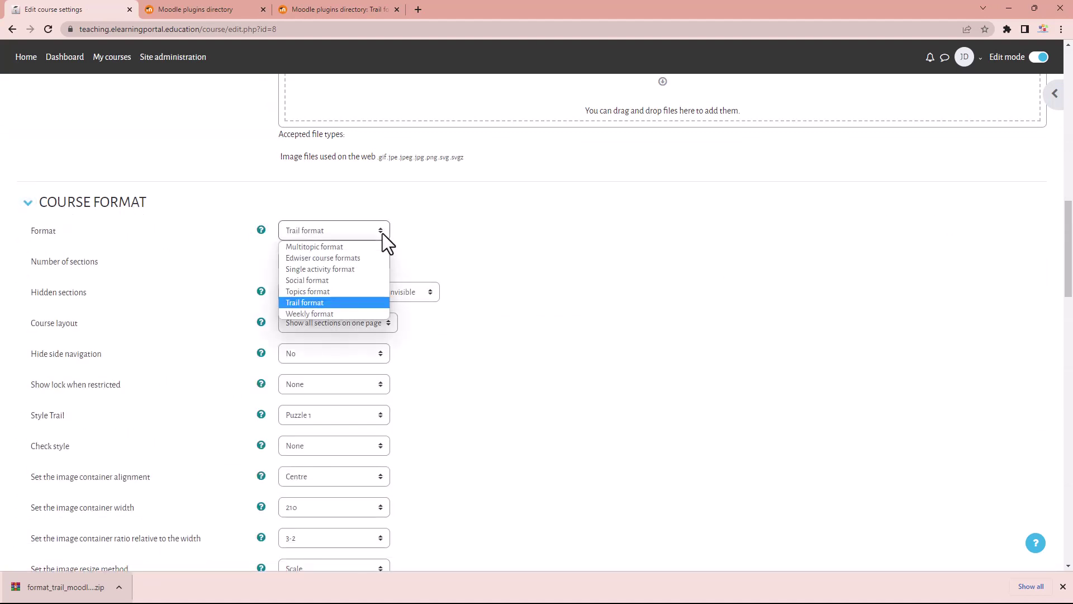
click(525, 236)
scroll(137, 347, down, 8)
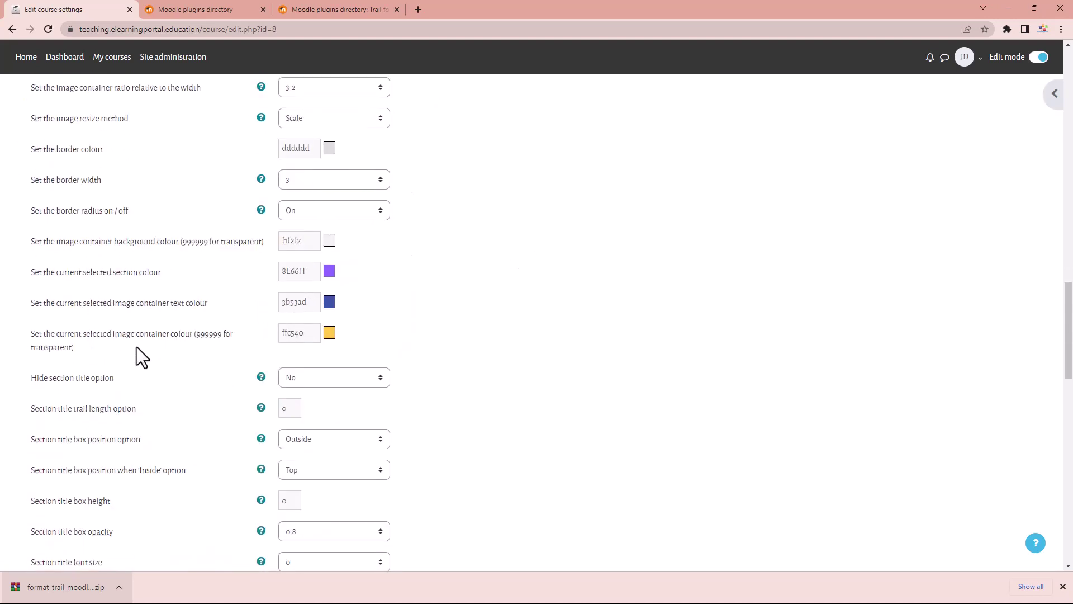
scroll(137, 347, down, 14)
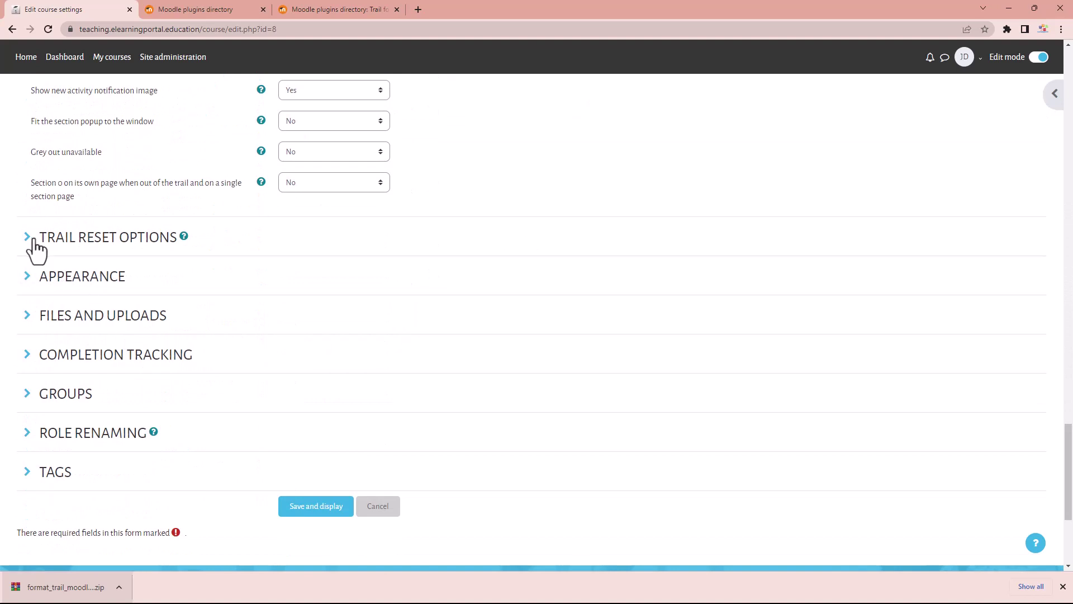
Examine the themes that can be forced for the course, leaving the selection as it is.
click(34, 239)
click(27, 239)
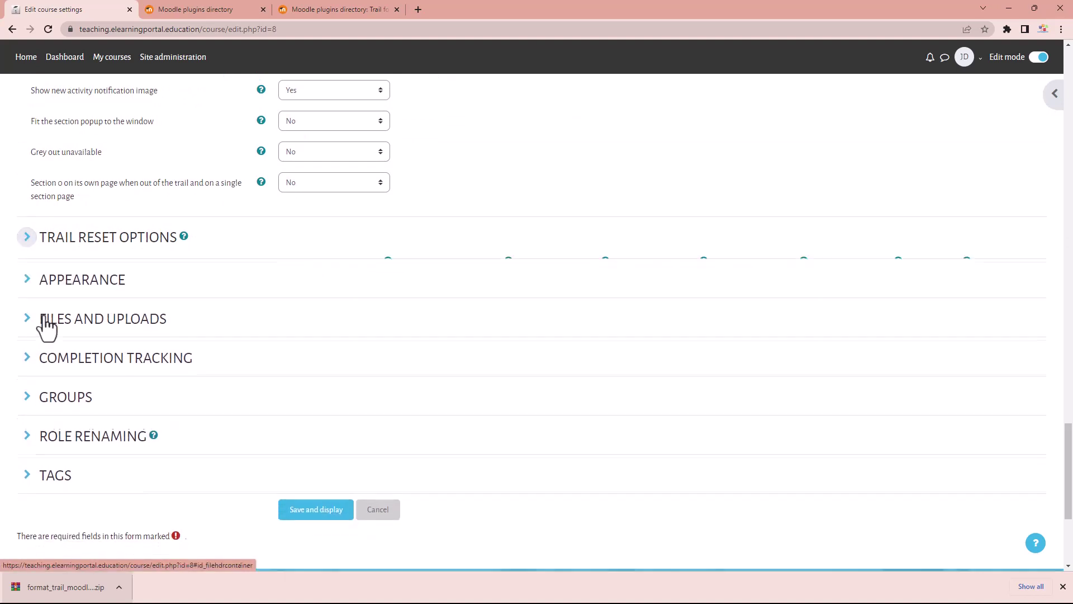
click(28, 278)
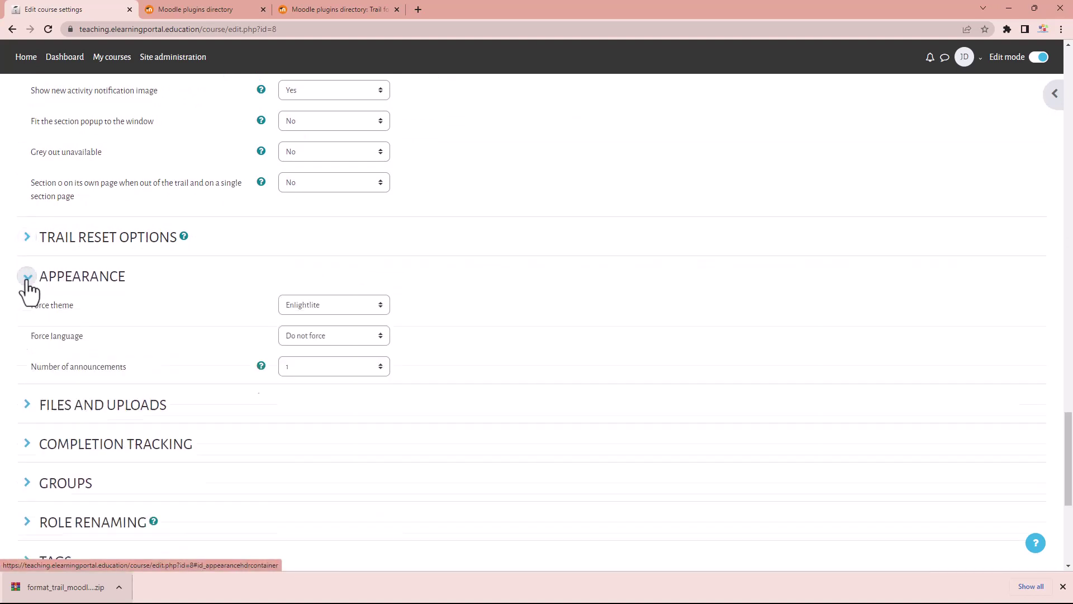
click(380, 304)
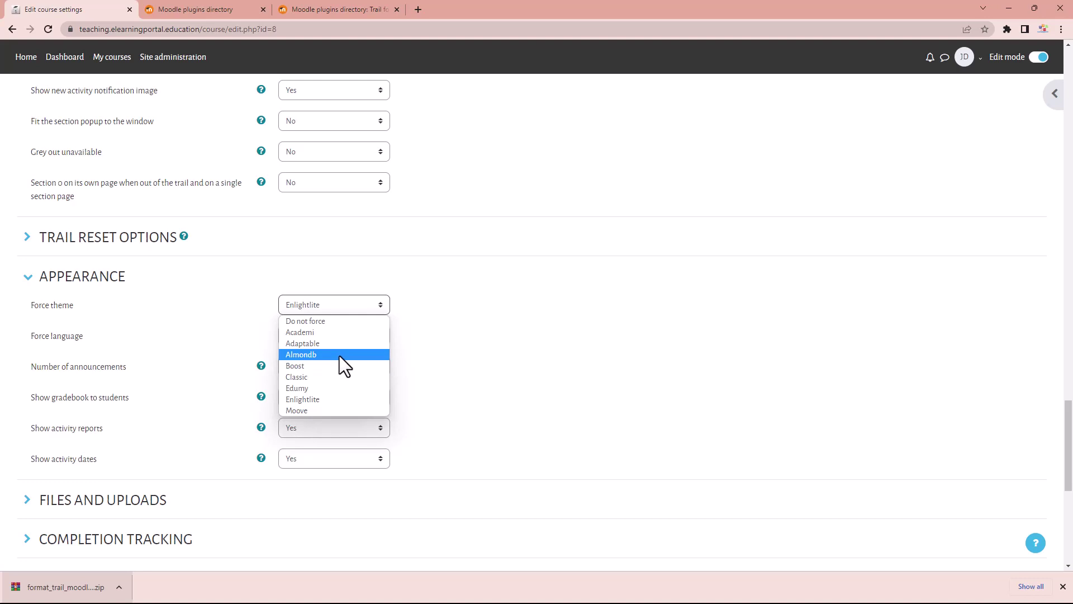
click(484, 347)
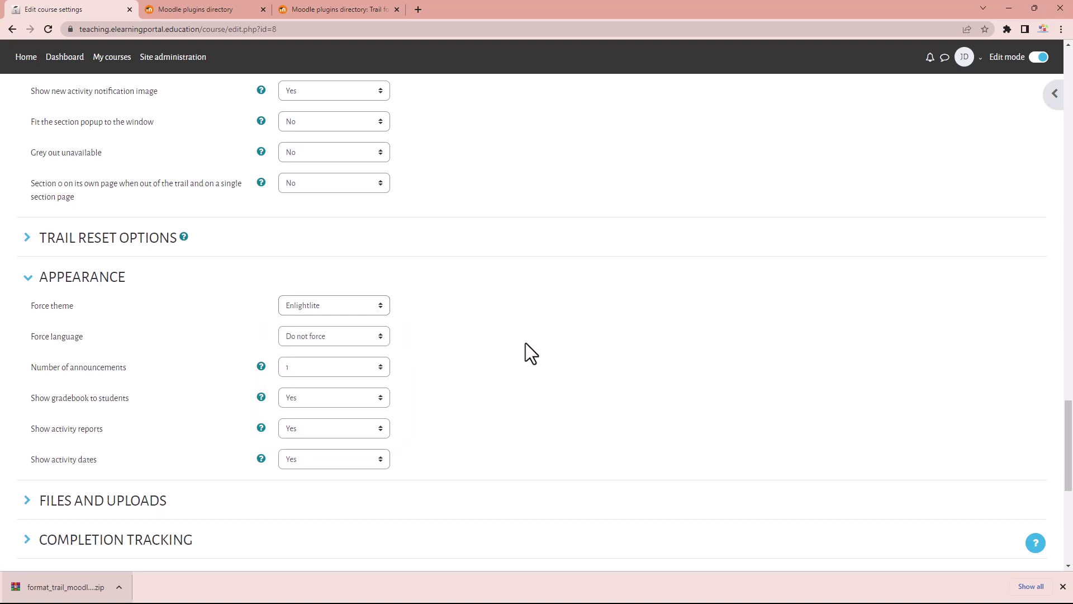
scroll(525, 343, up, 20)
scroll(525, 343, up, 8)
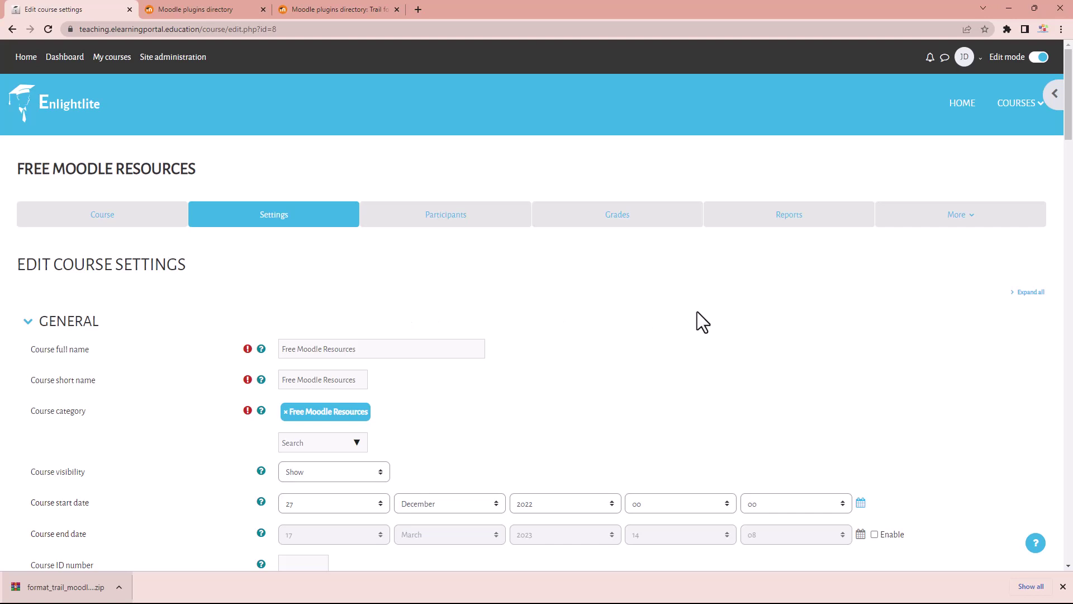
Open the site-wide theme settings in Site administration and view the Allow course themes option.
click(175, 59)
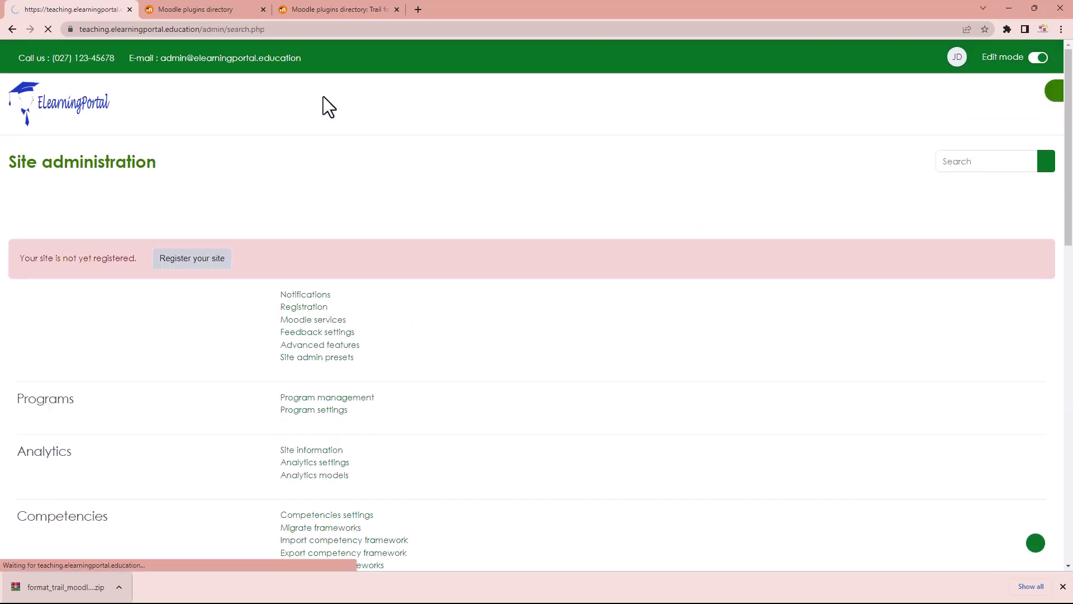
click(637, 226)
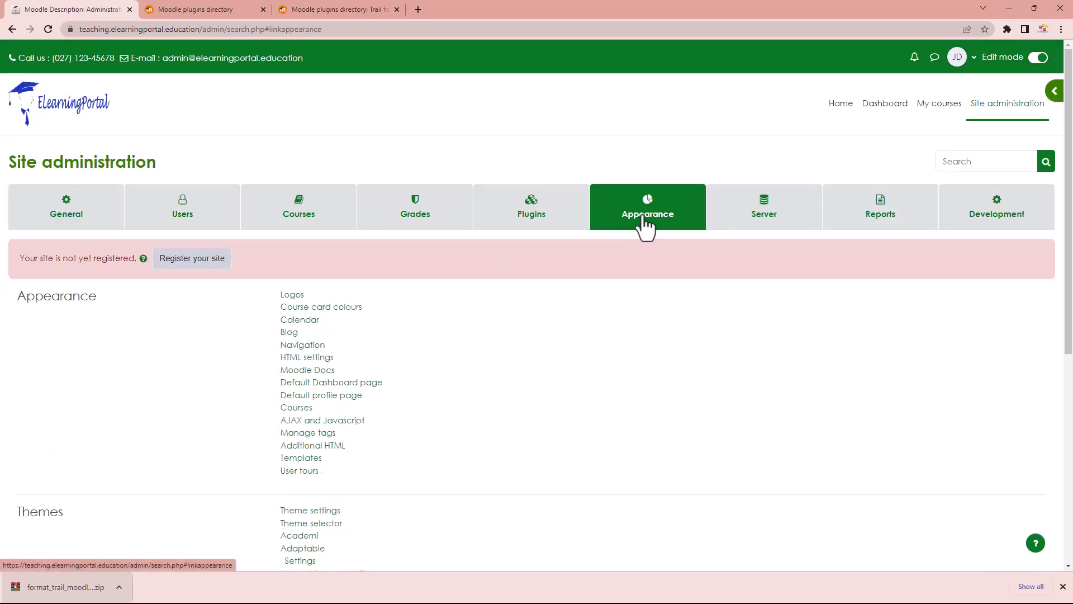
scroll(429, 433, down, 3)
click(317, 344)
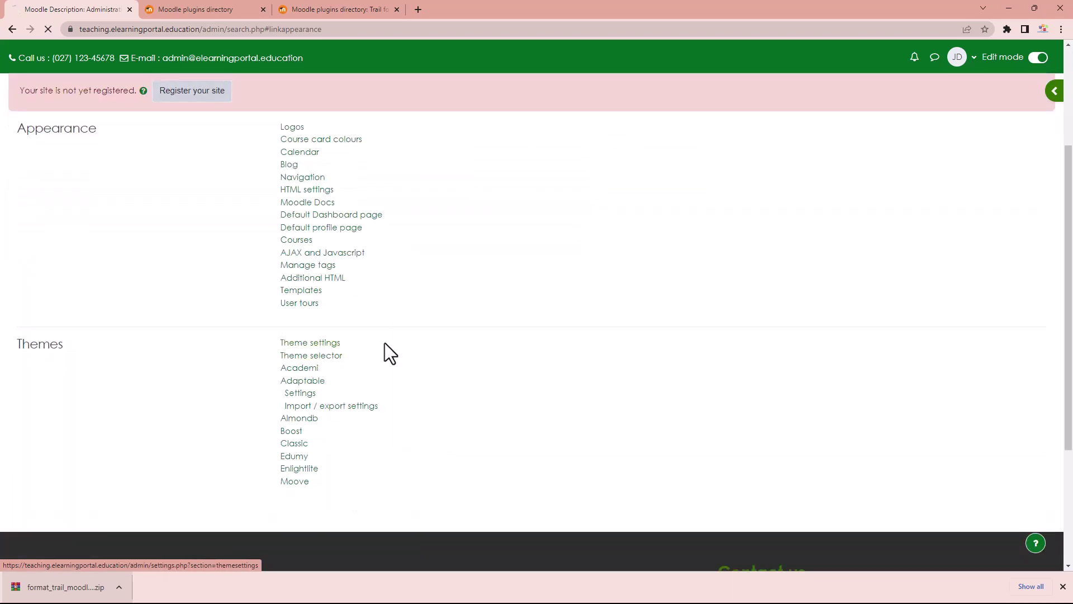
scroll(468, 370, down, 2)
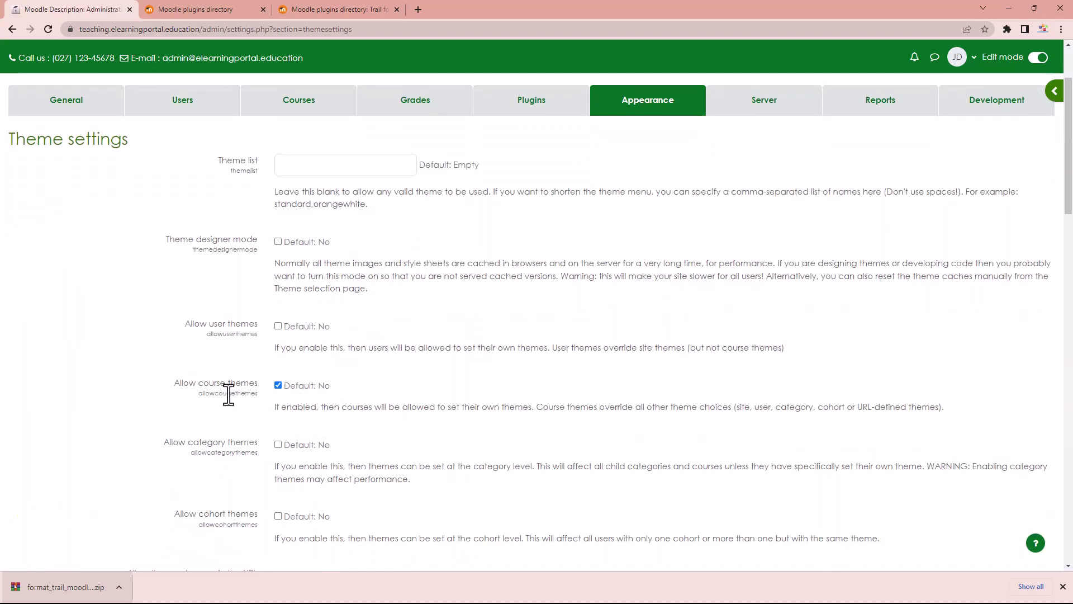